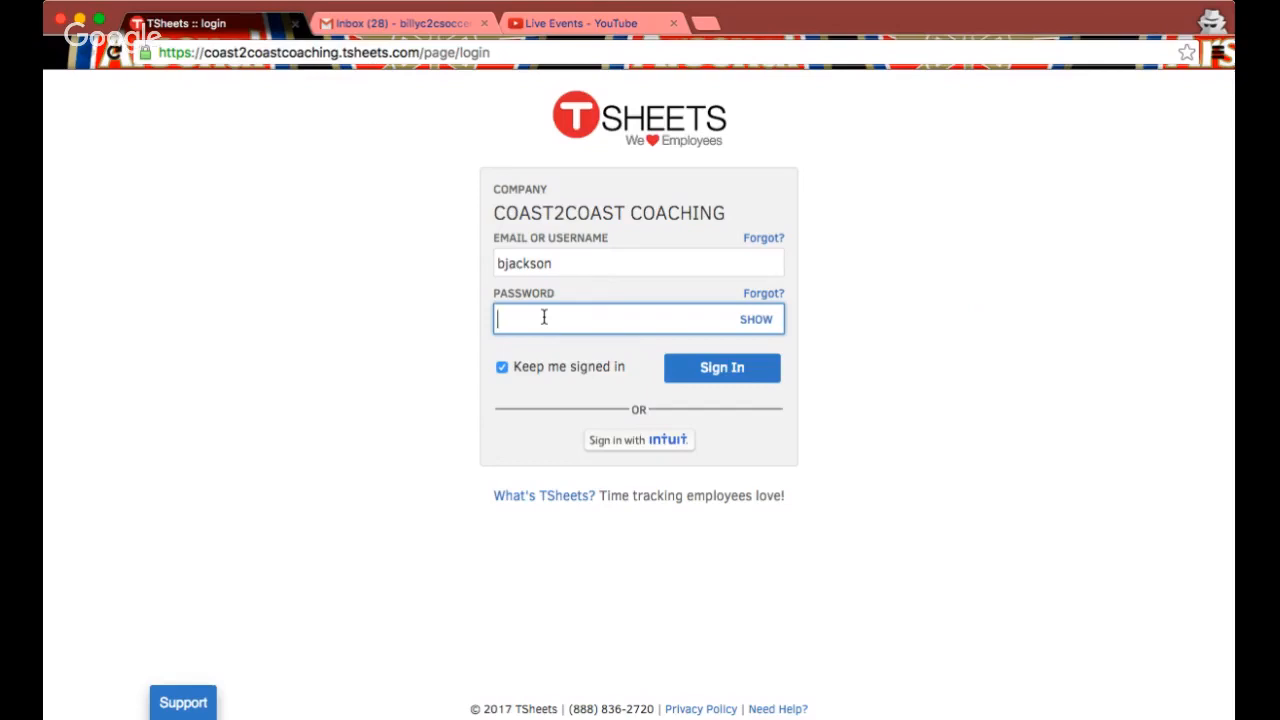
- Sign in to the Coast2Coast Coaching account by entering the account password
text(•••••••••••••••)
key(Return)
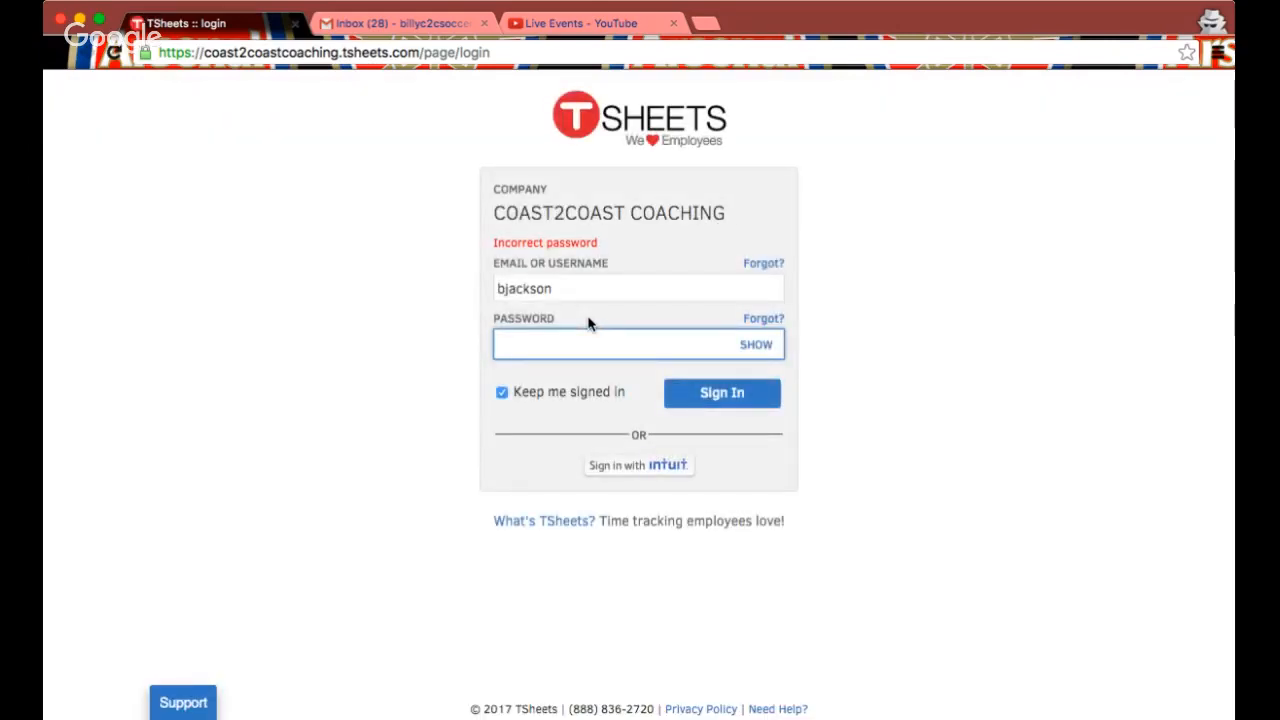
text(•••••)
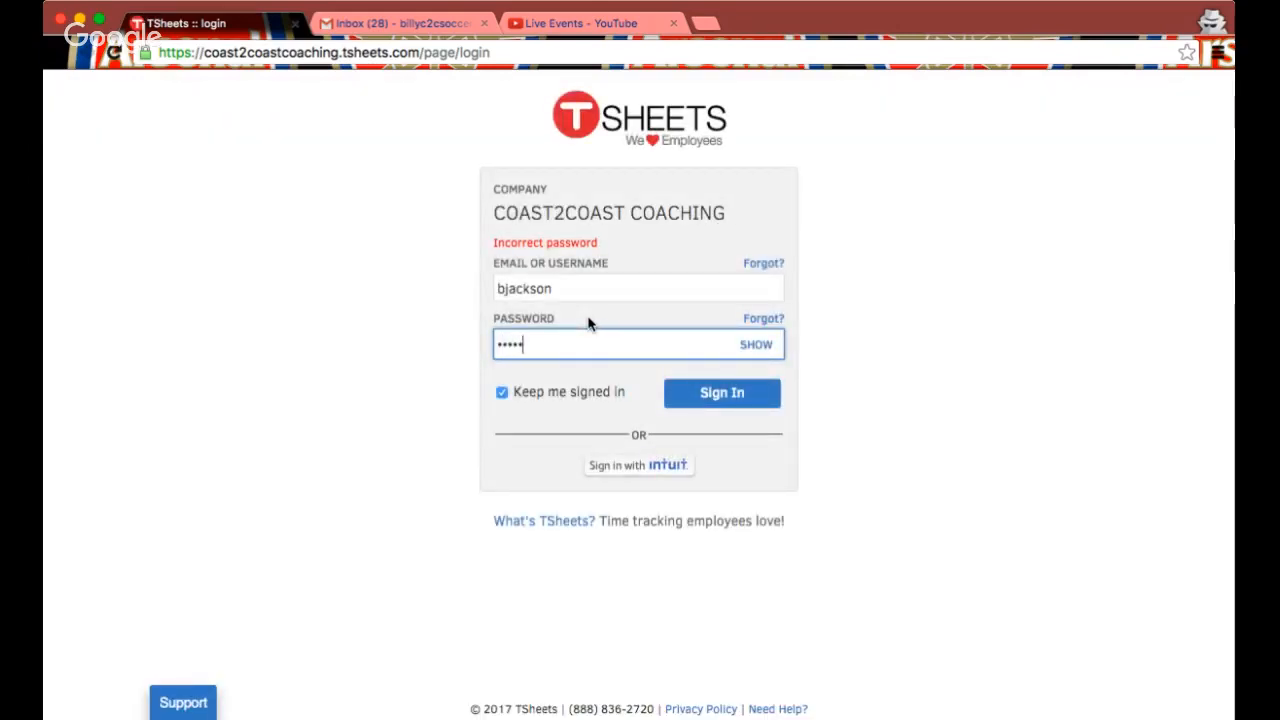
text(••••••••)
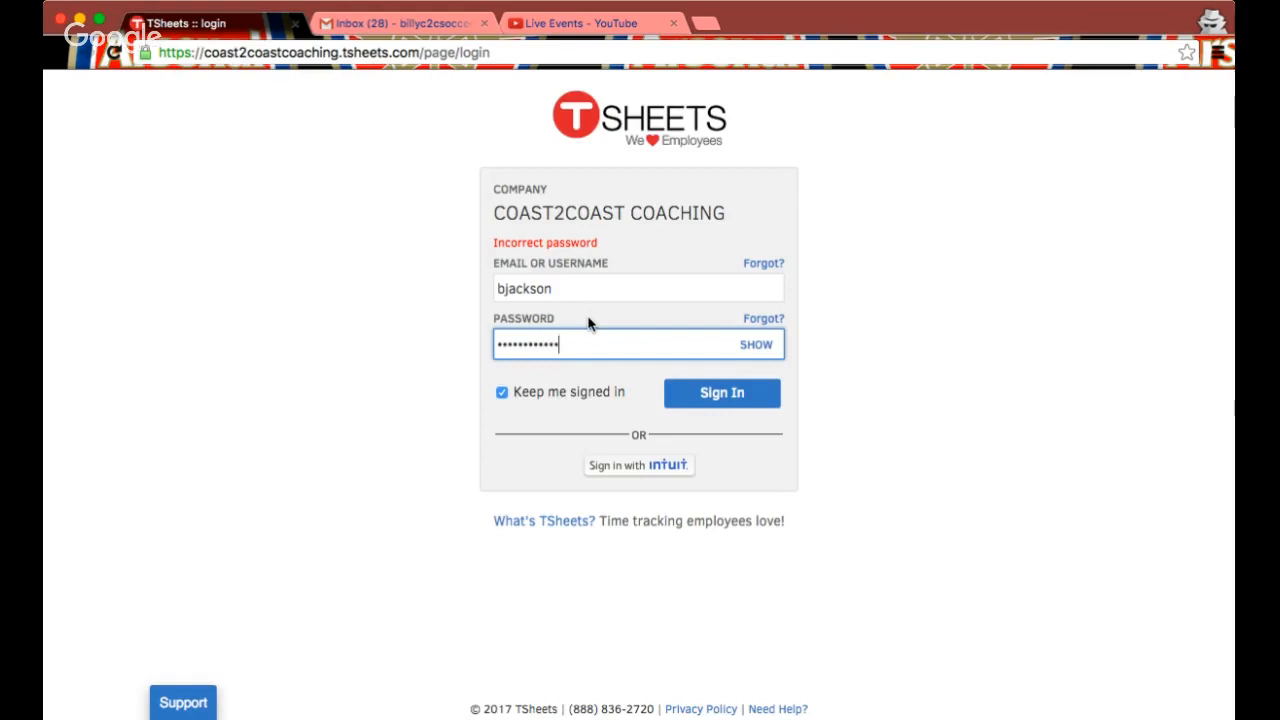
key(Return)
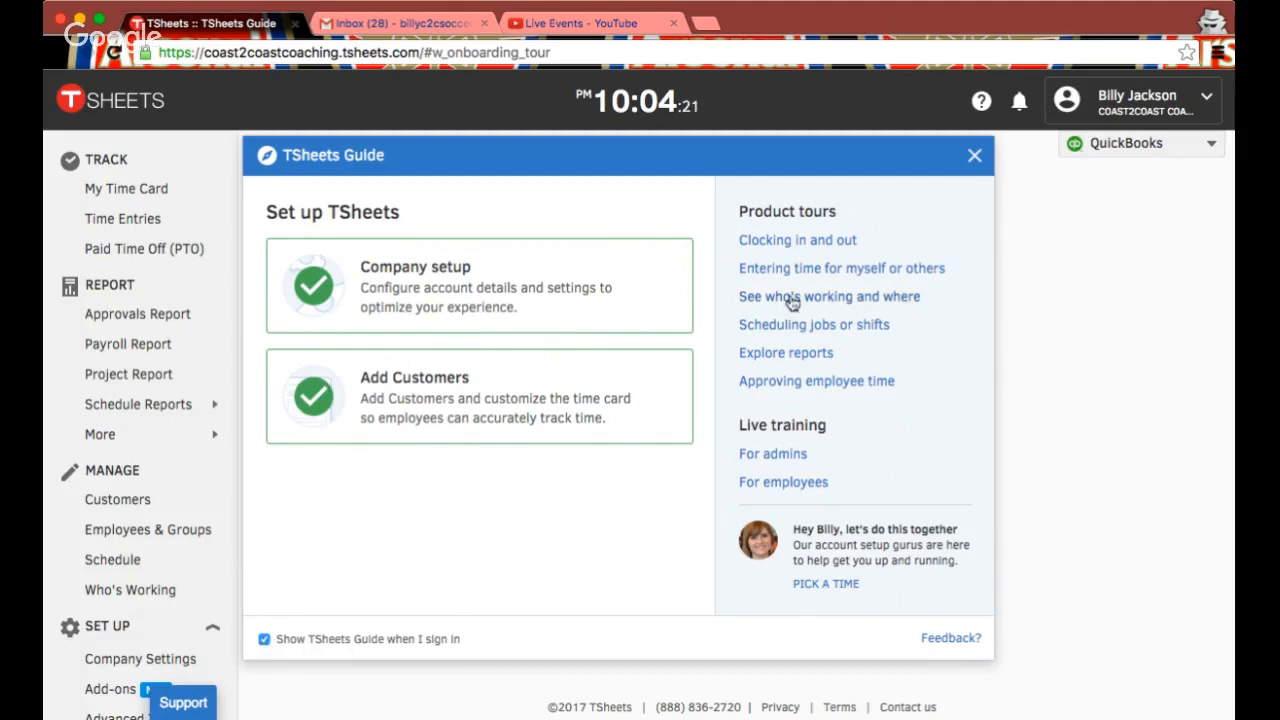
- Clear the dashboard by closing the TSheets Guide, the Track Time On Your Phone offer and My Time Card
click(976, 158)
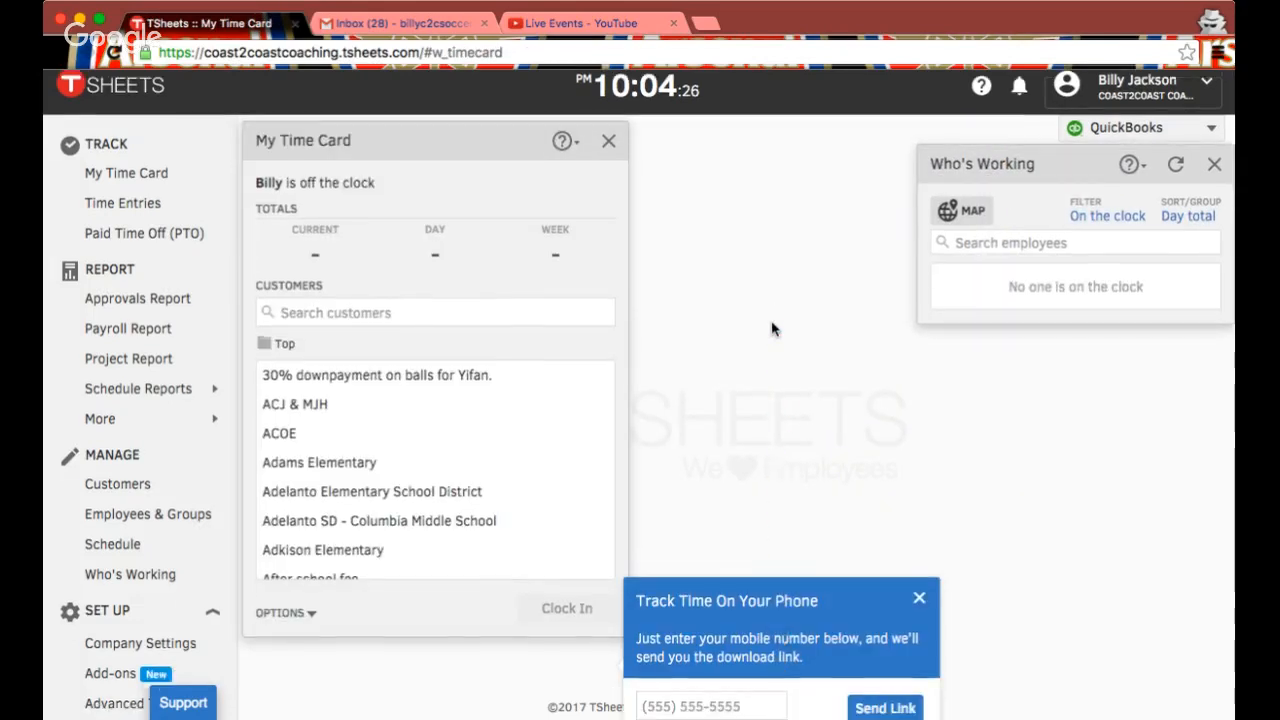
scroll(772, 330, down, 1)
scroll(772, 330, down, 2)
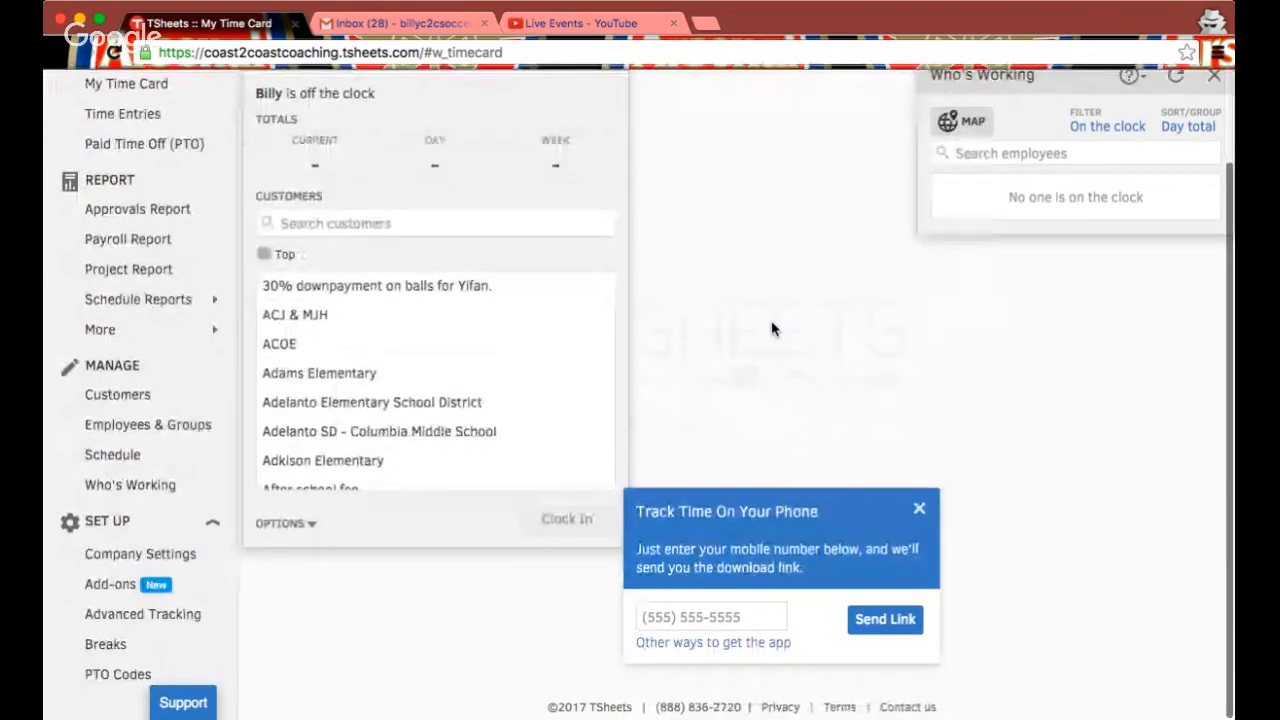
scroll(772, 330, up, 2)
scroll(772, 330, up, 1)
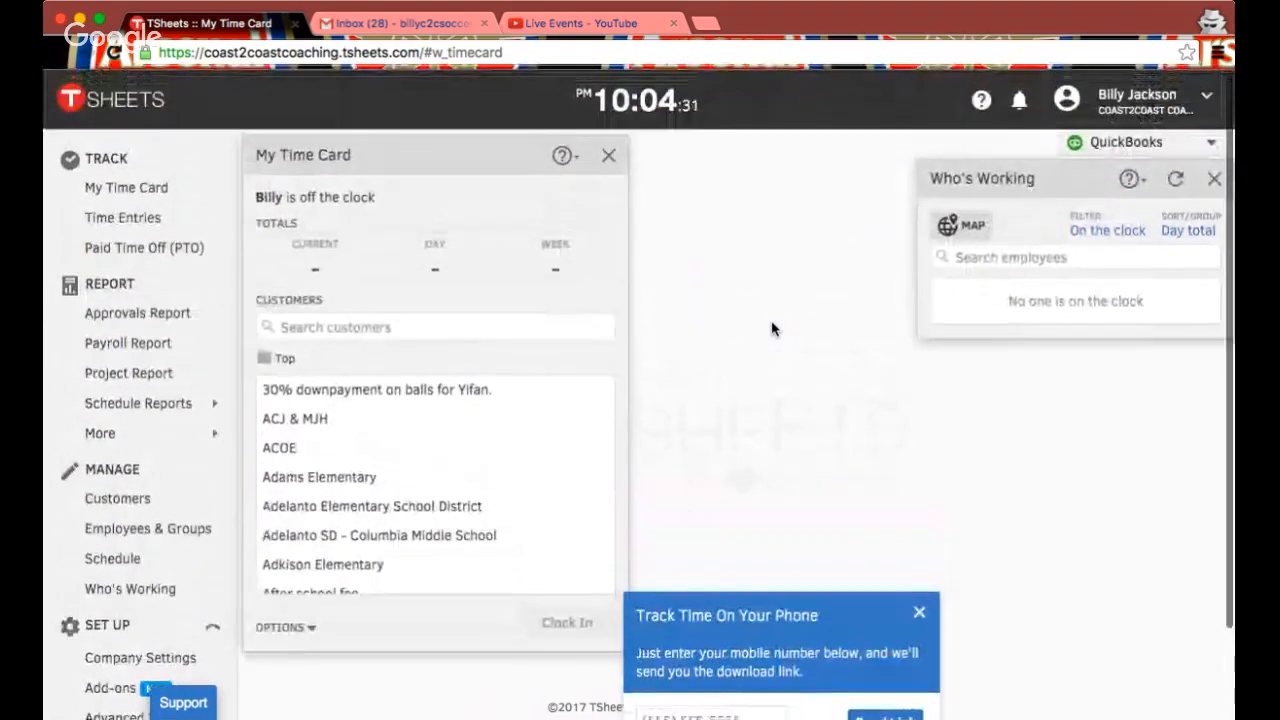
scroll(772, 330, down, 2)
scroll(772, 330, down, 1)
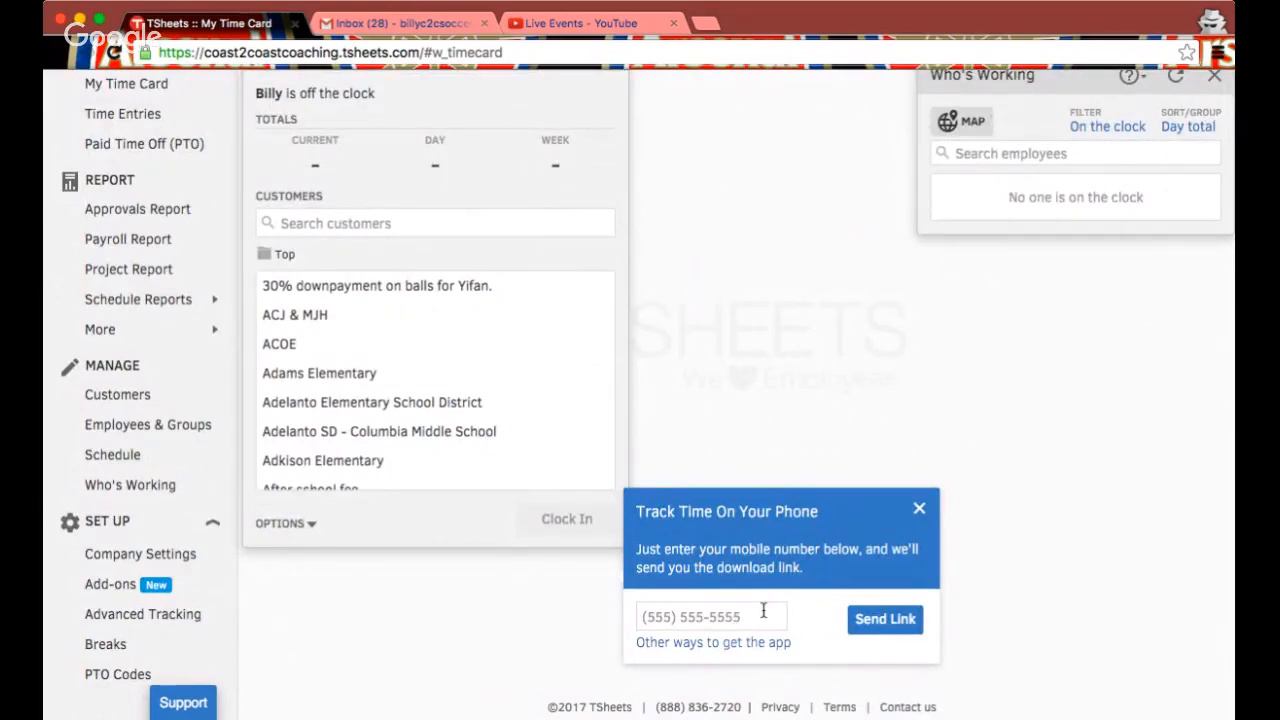
click(921, 511)
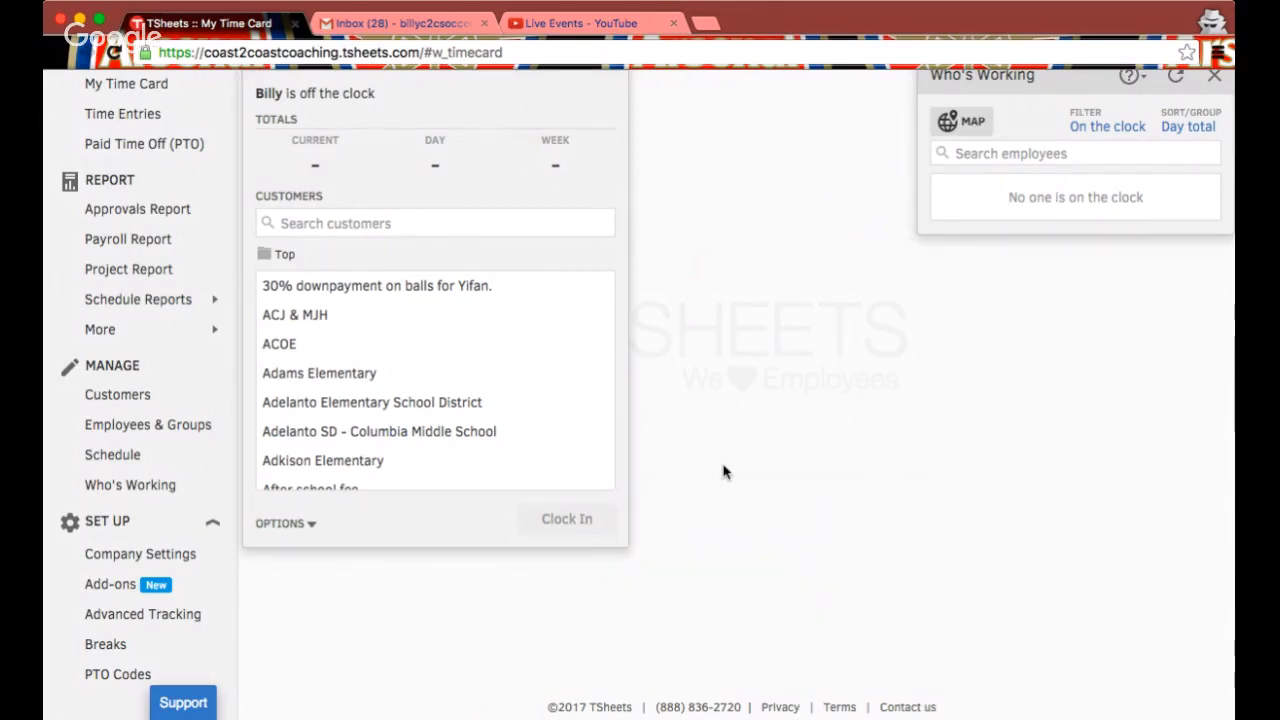
scroll(724, 472, up, 2)
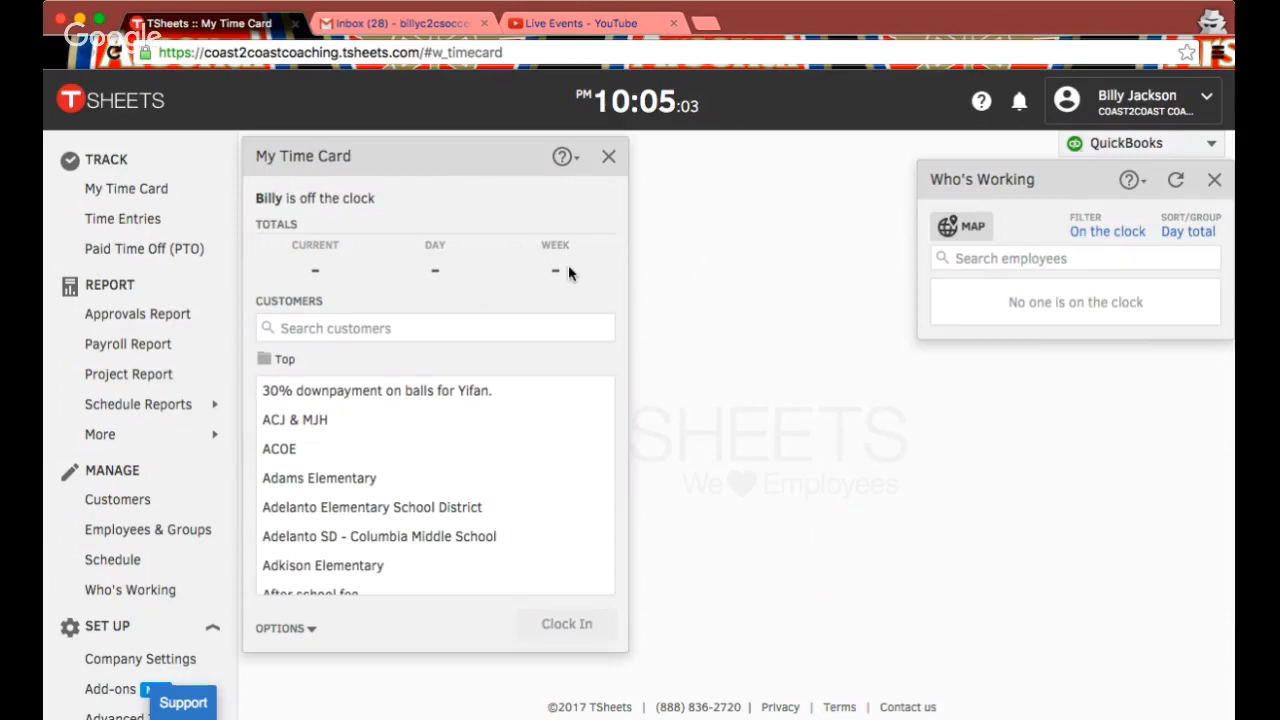
click(608, 158)
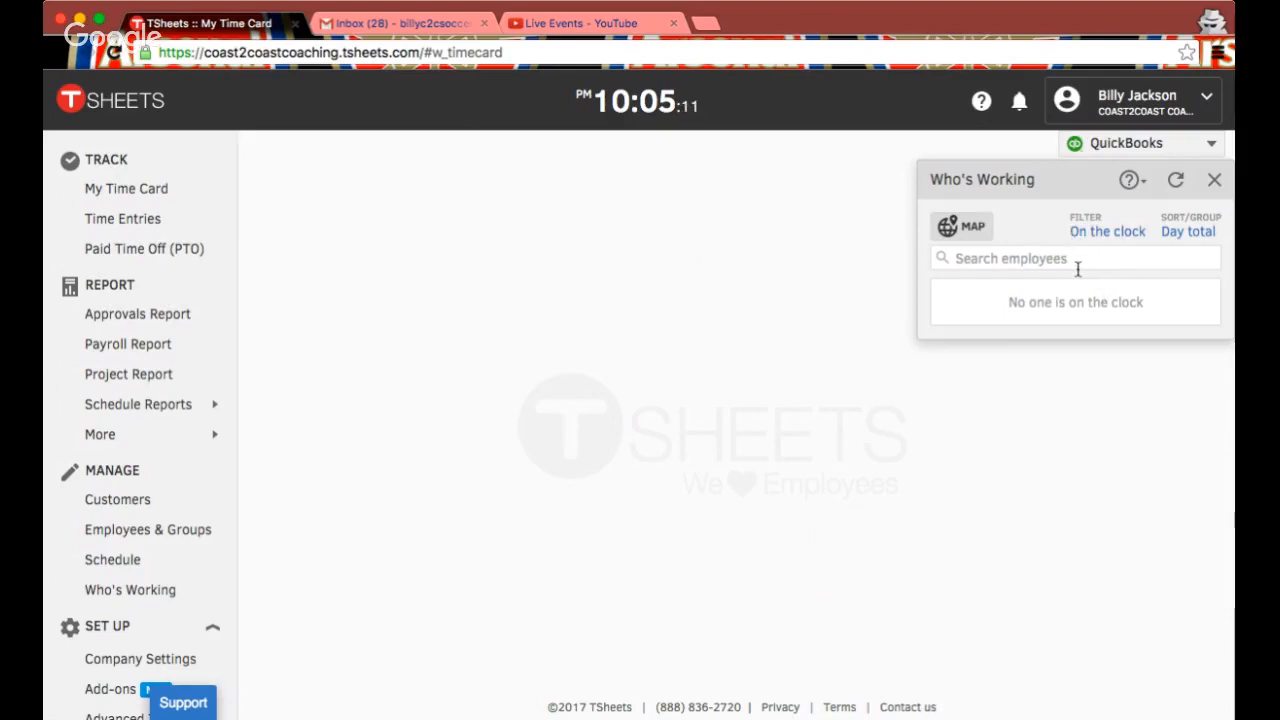
- View the Who's Working map around the western United States and close it
click(972, 225)
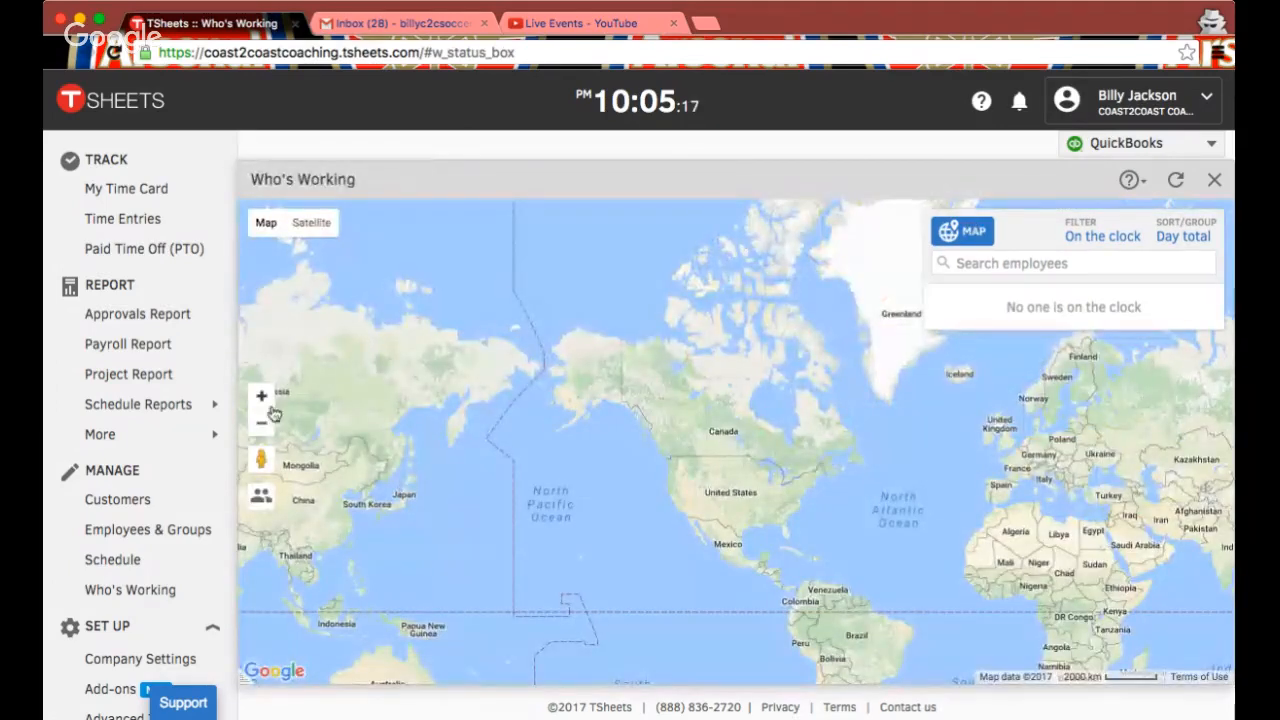
click(261, 396)
click(261, 396)
click(261, 396)
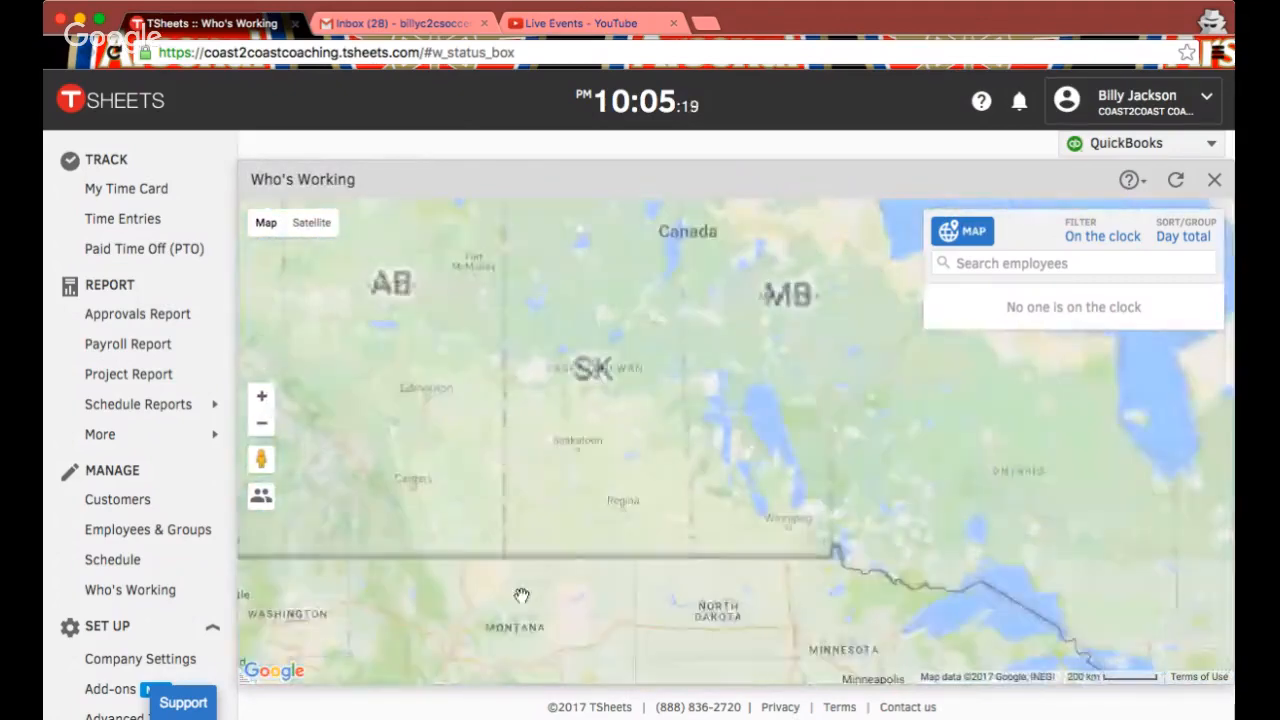
drag(490, 628, 634, 443)
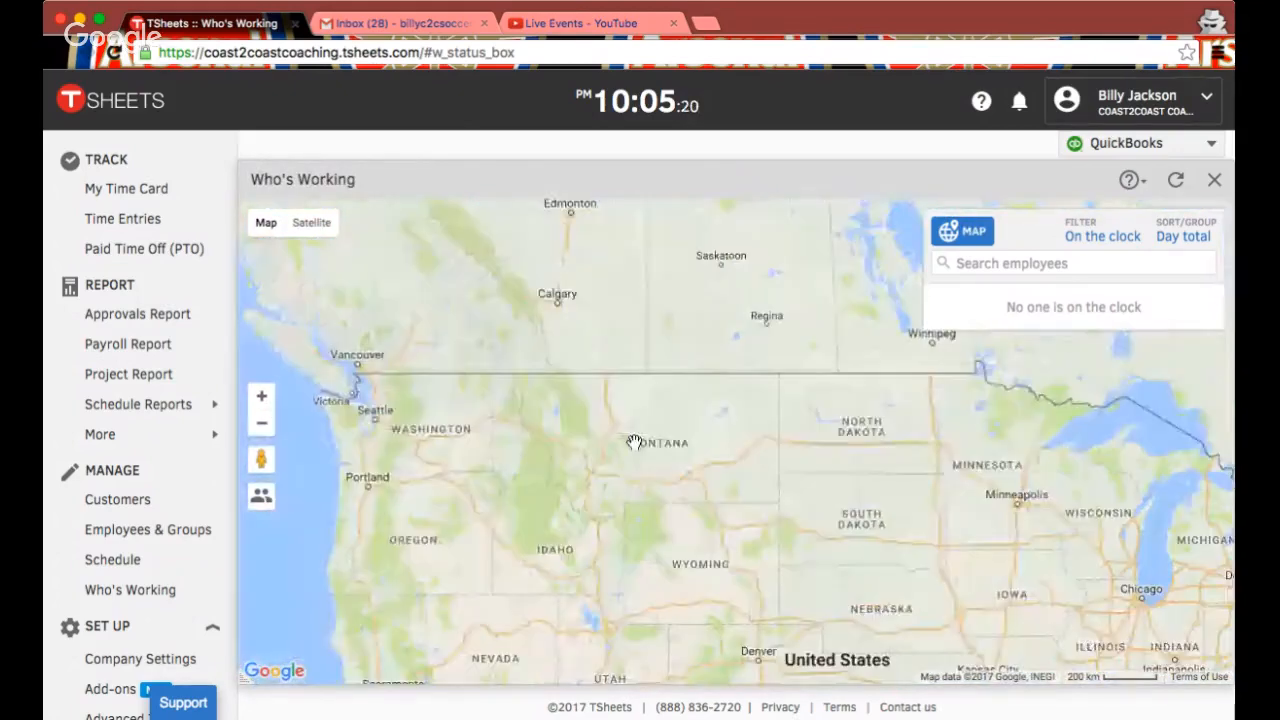
drag(478, 667, 494, 480)
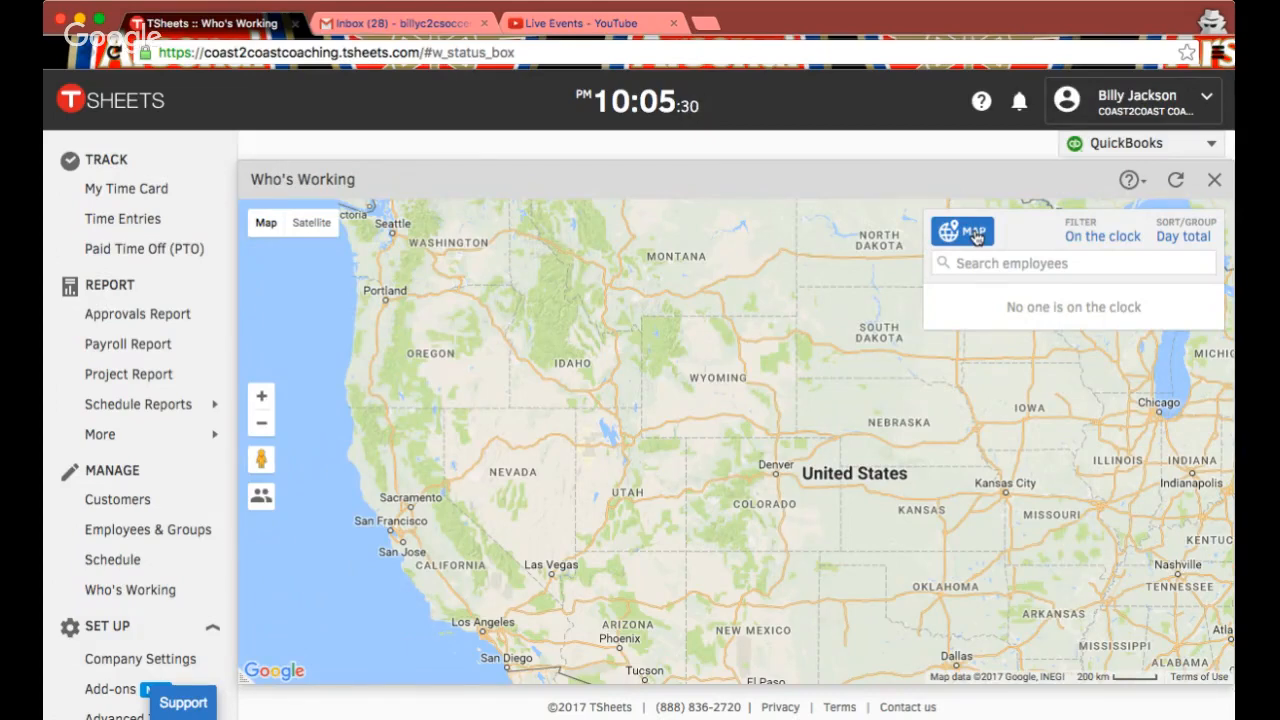
click(1215, 182)
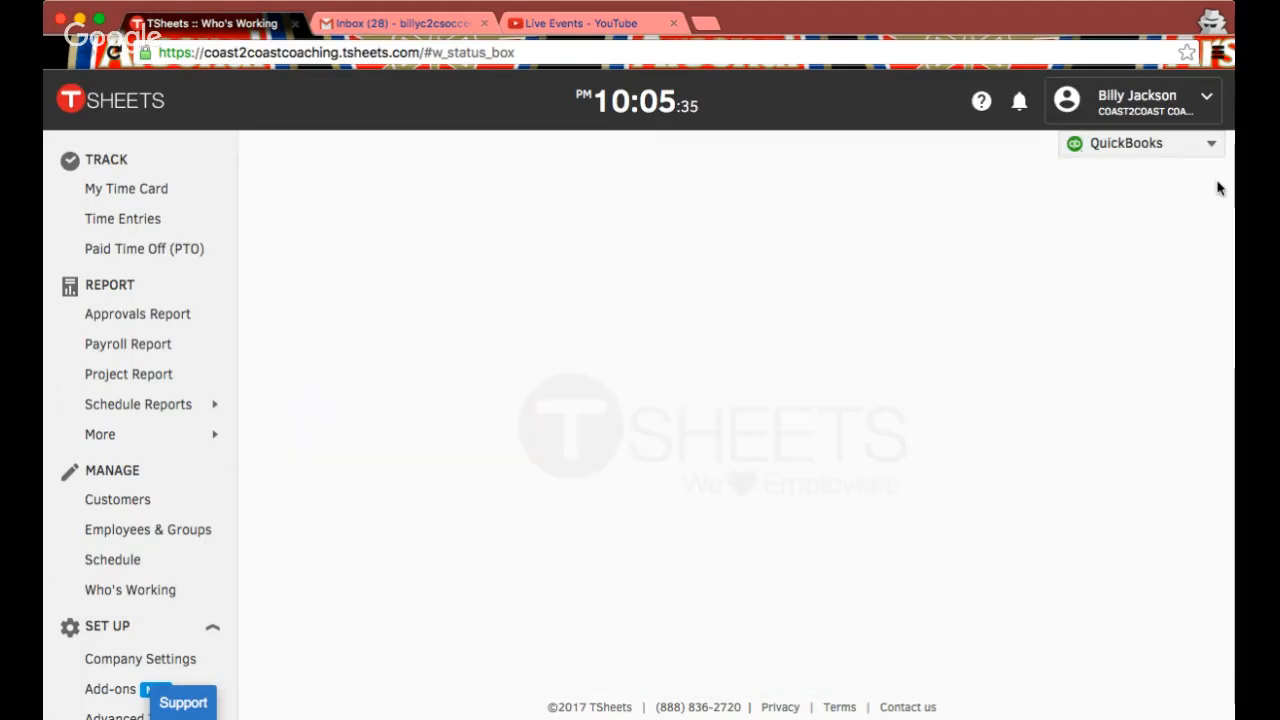
- Look through the Track, Report, Manage and Set Up sections of the site navigation
scroll(784, 353, down, 2)
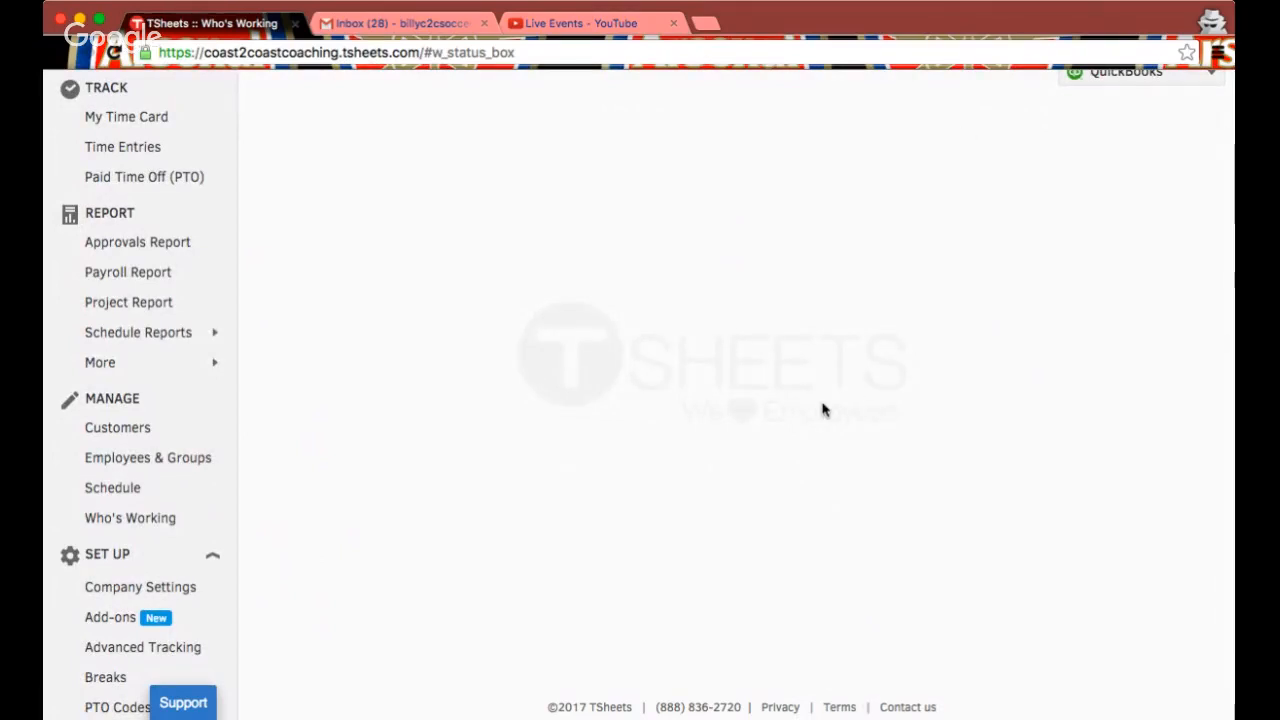
scroll(830, 420, up, 2)
scroll(532, 316, down, 2)
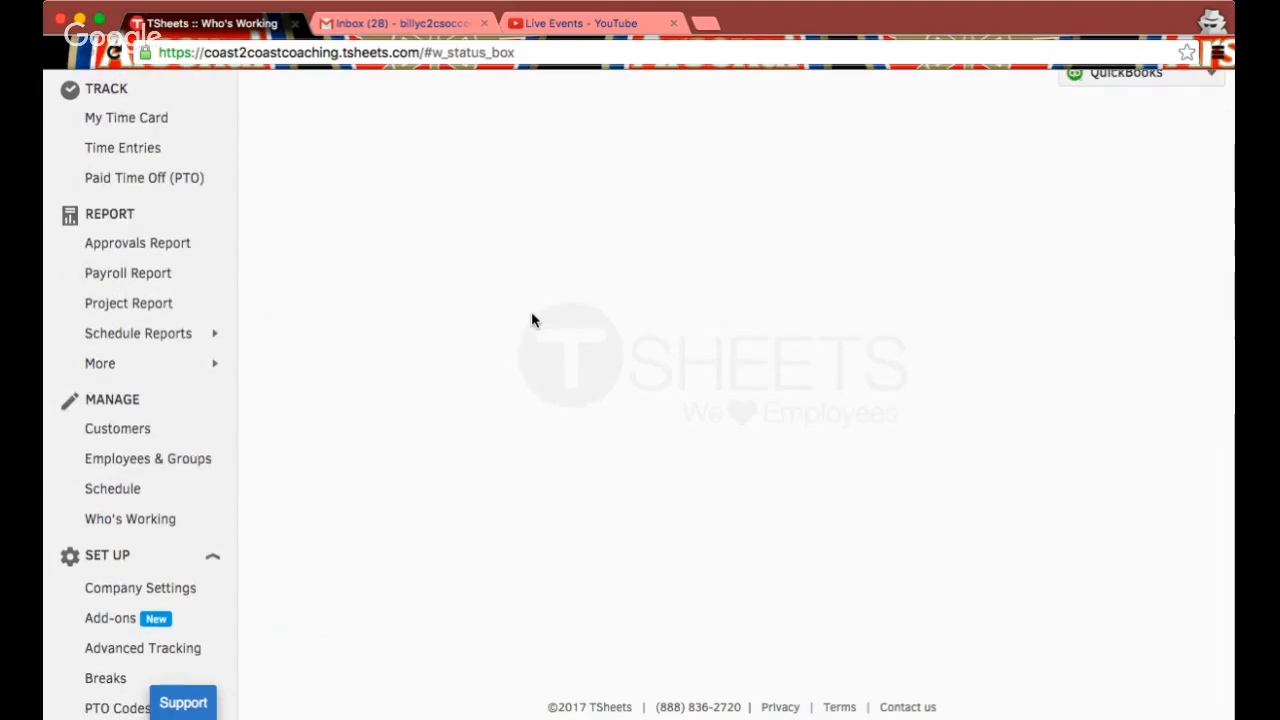
scroll(532, 314, down, 1)
scroll(532, 314, up, 2)
scroll(532, 316, up, 2)
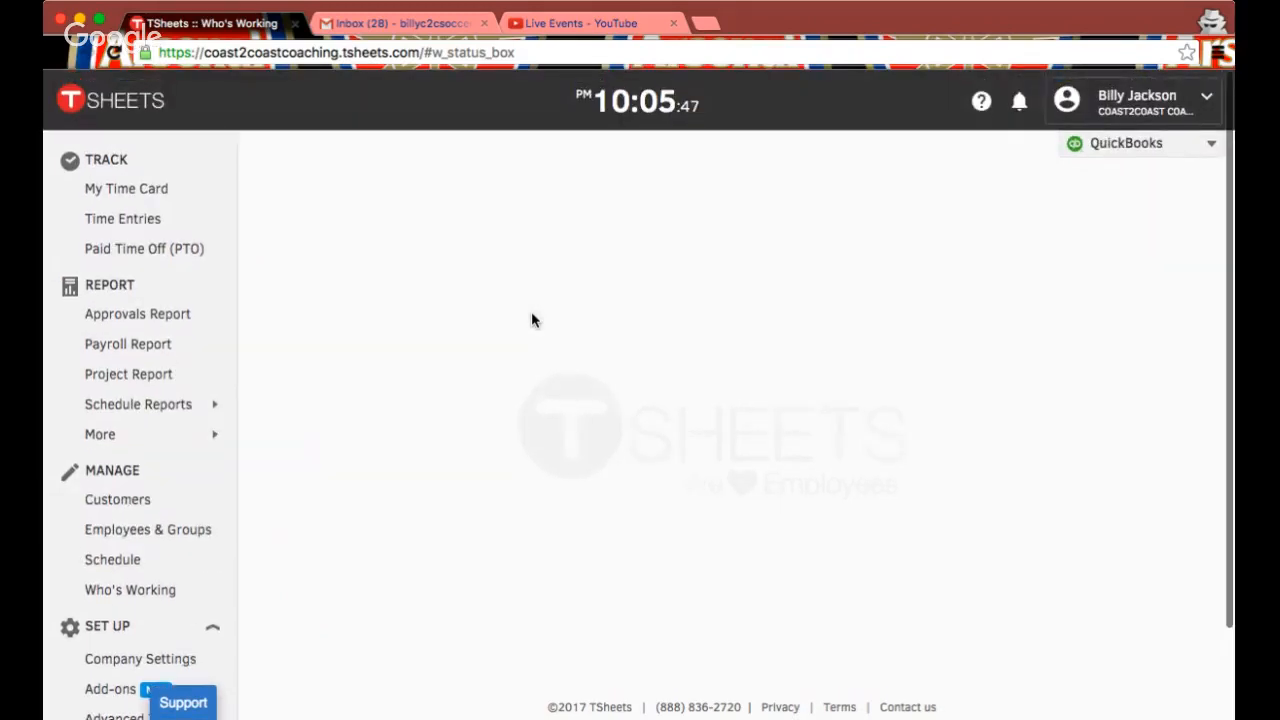
scroll(532, 316, down, 1)
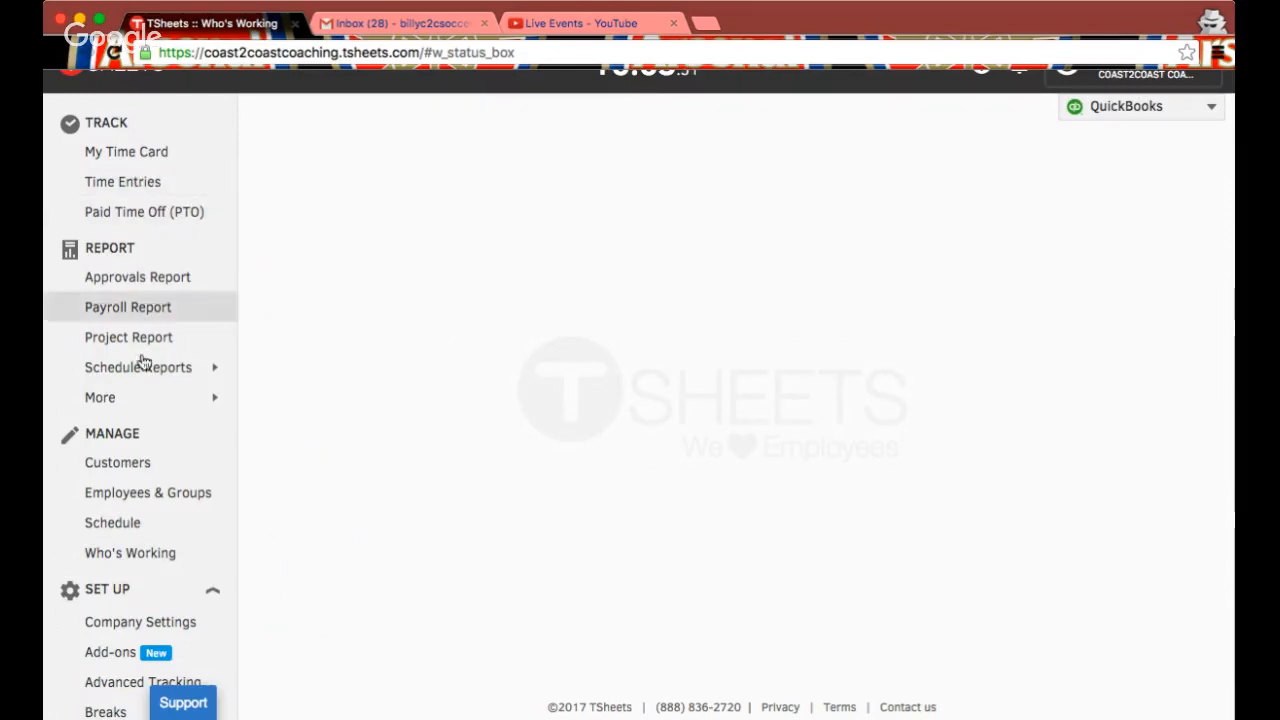
scroll(136, 199, up, 1)
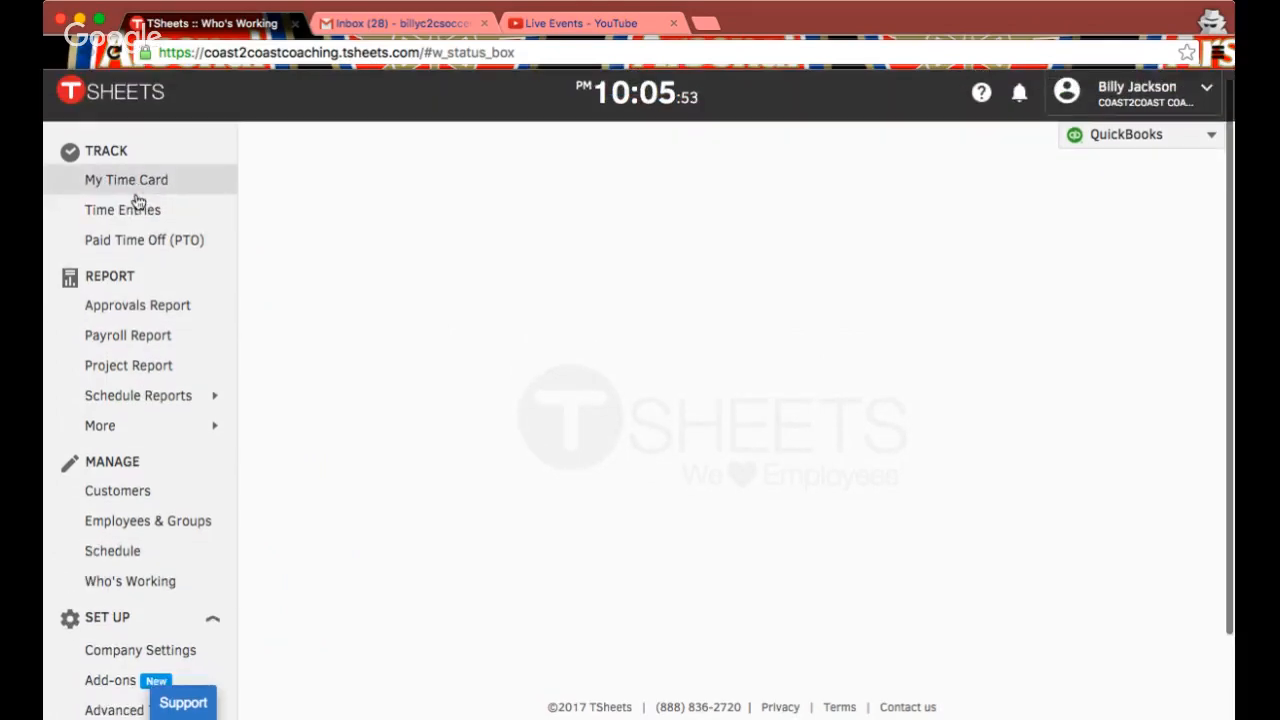
scroll(137, 200, down, 1)
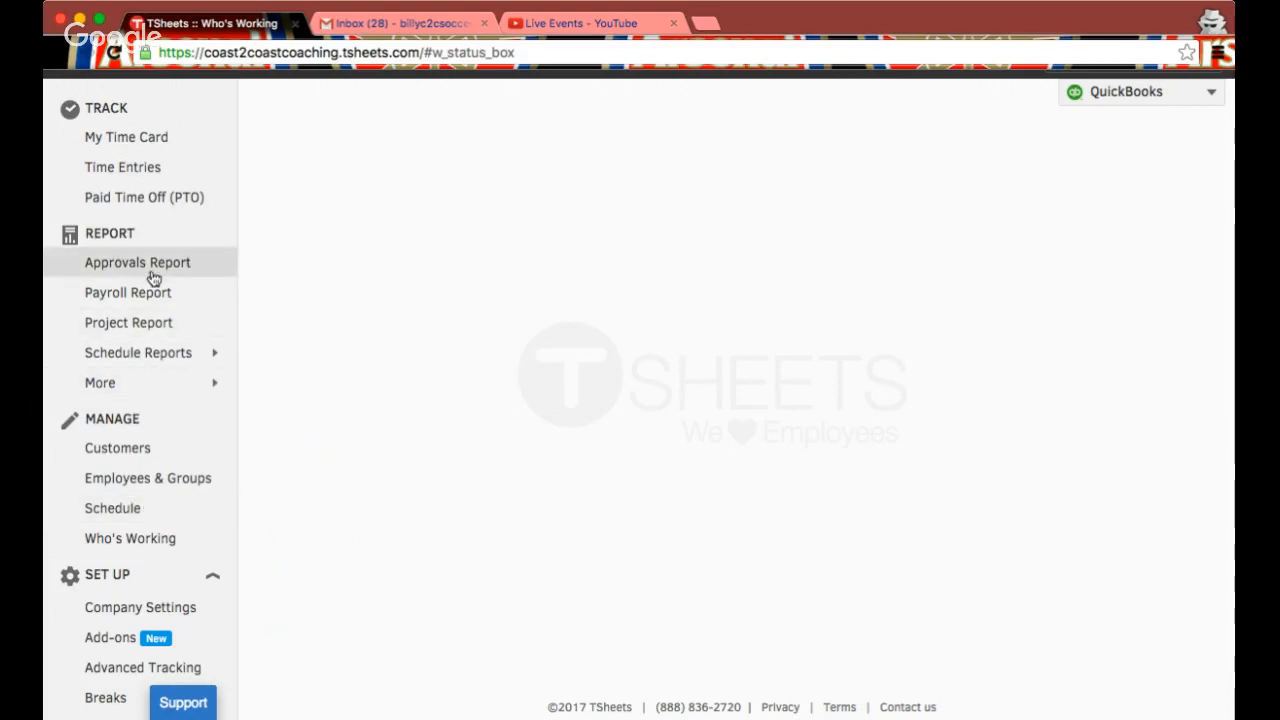
- Open the Schedule and review the full employee view for the week of Aug 21–27, 2017
scroll(150, 380, down, 1)
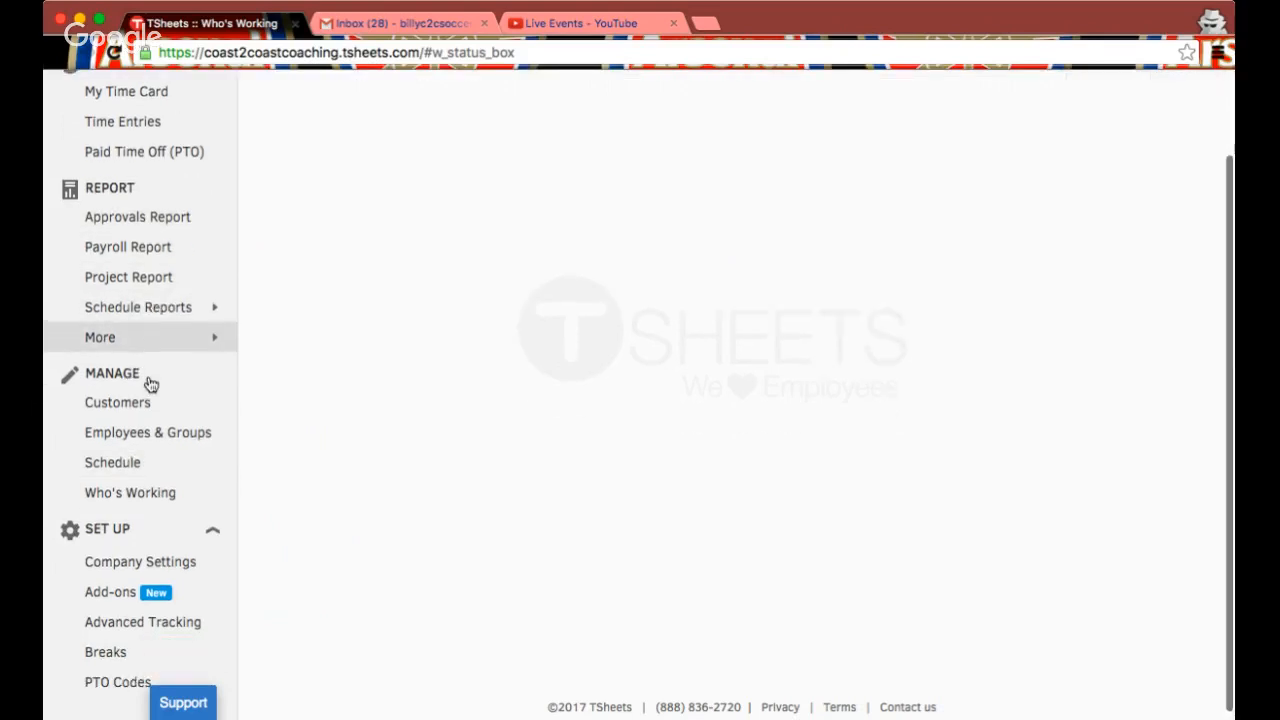
click(136, 466)
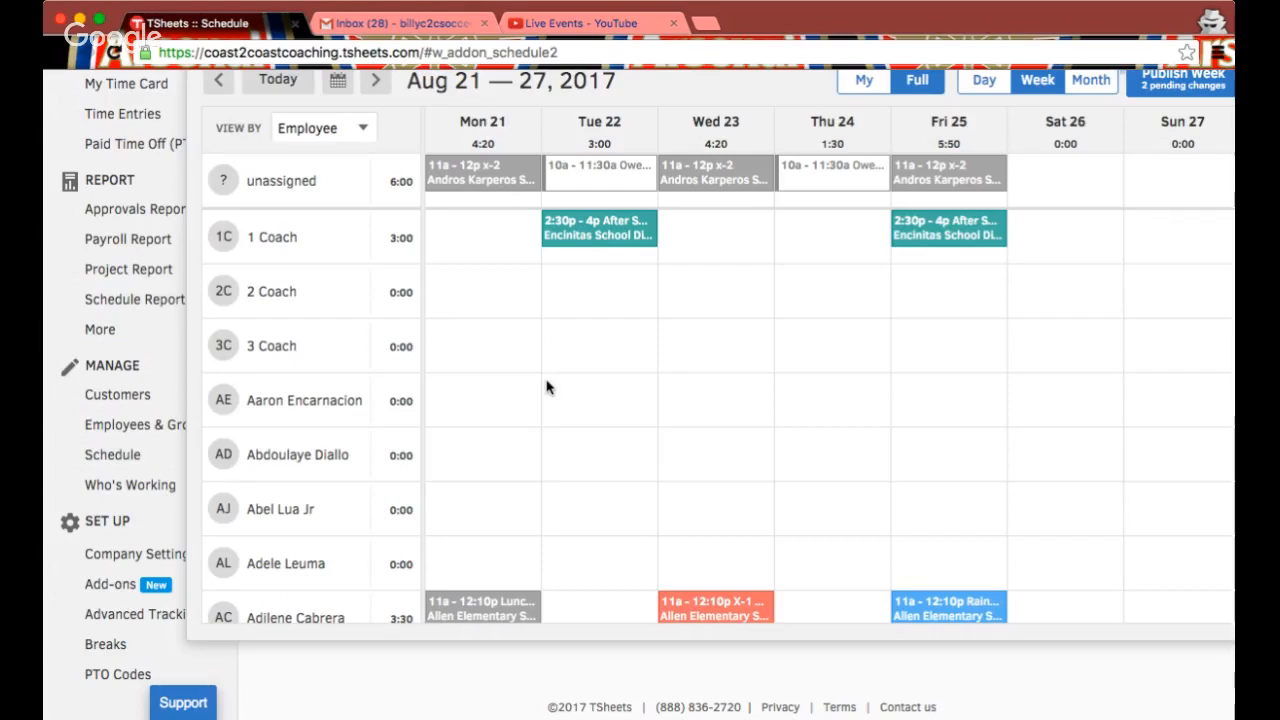
scroll(546, 387, up, 2)
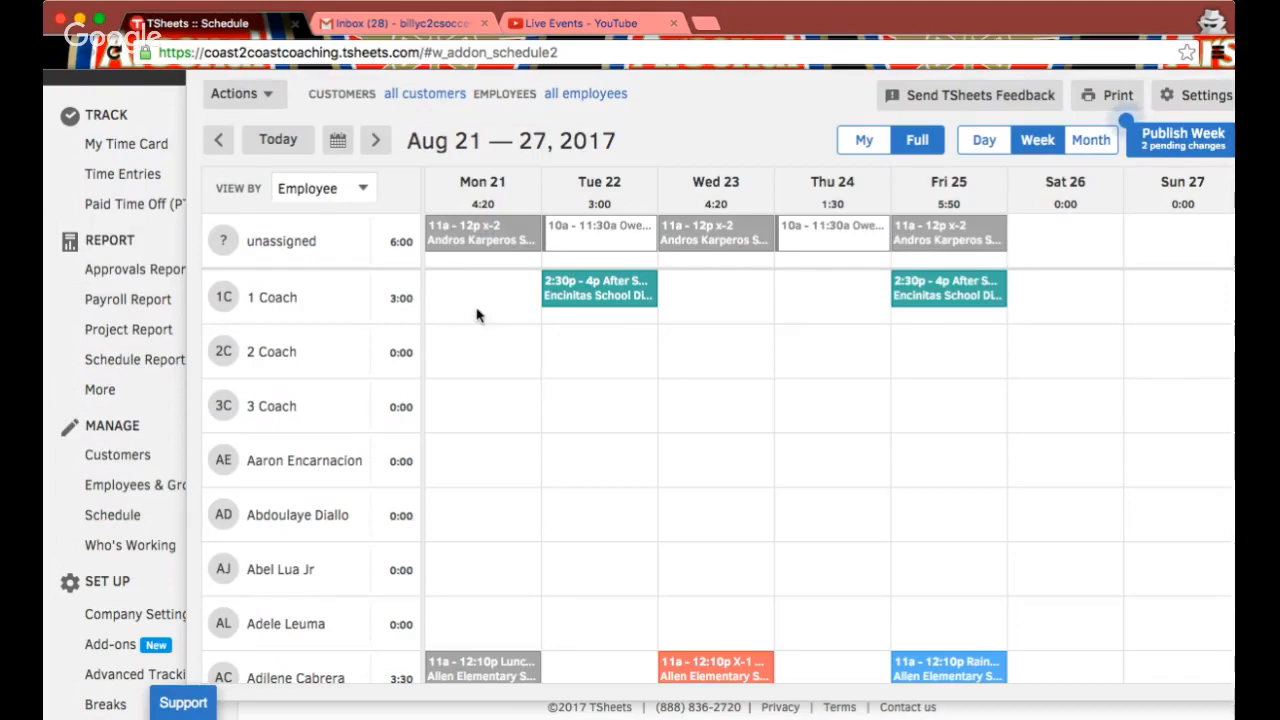
scroll(505, 396, down, 2)
scroll(505, 398, up, 3)
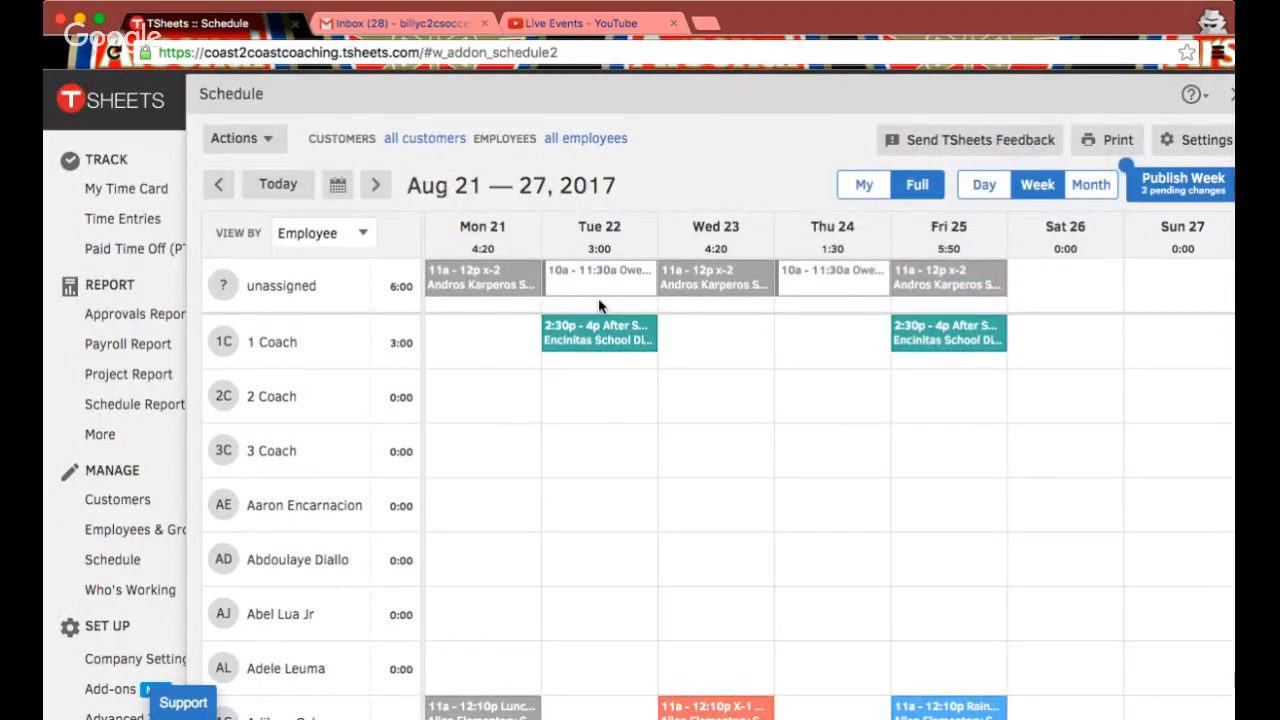
- Create a new unassigned shift on Monday, Aug 21, 2017 with a start time of 10:30am
click(495, 309)
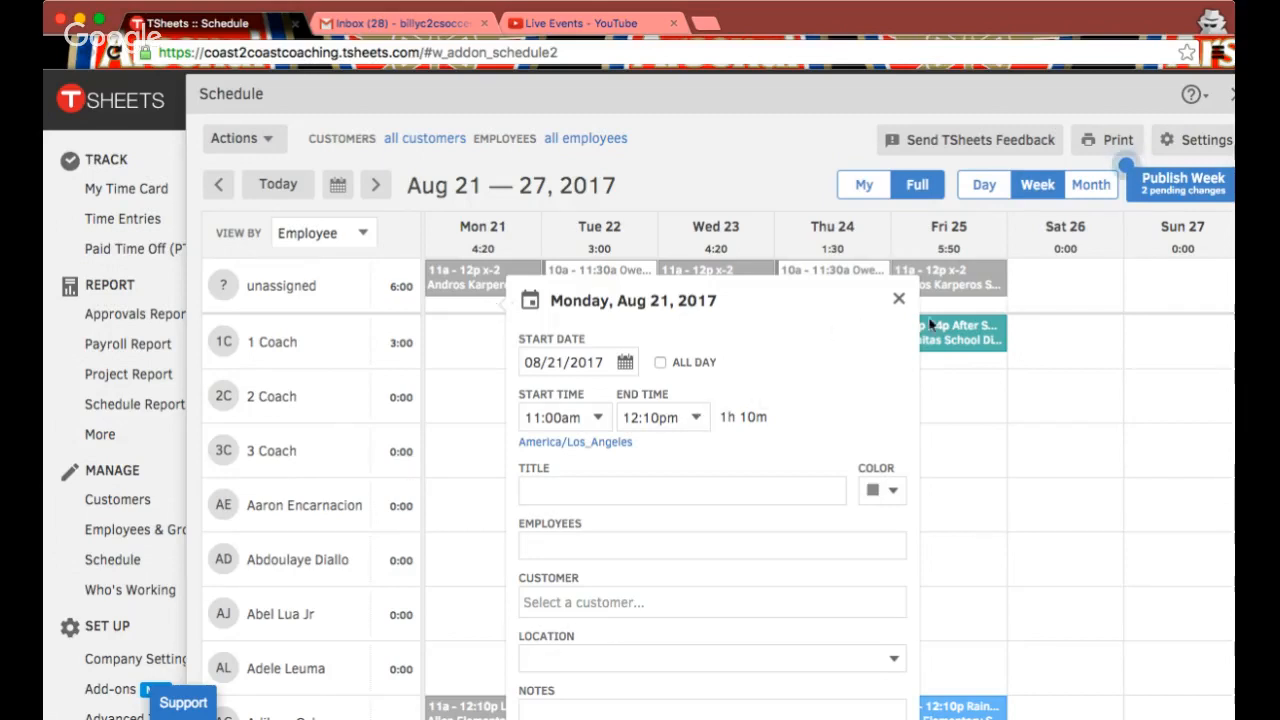
scroll(740, 360, down, 3)
scroll(740, 360, down, 5)
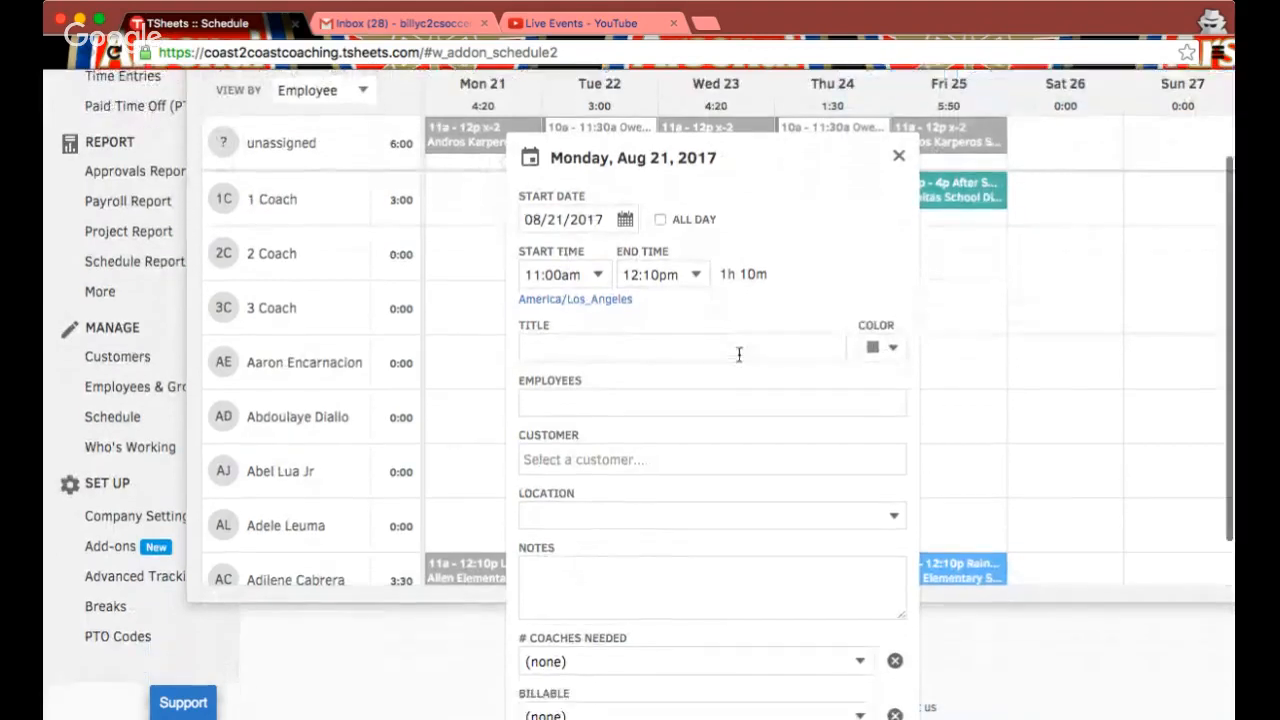
click(594, 279)
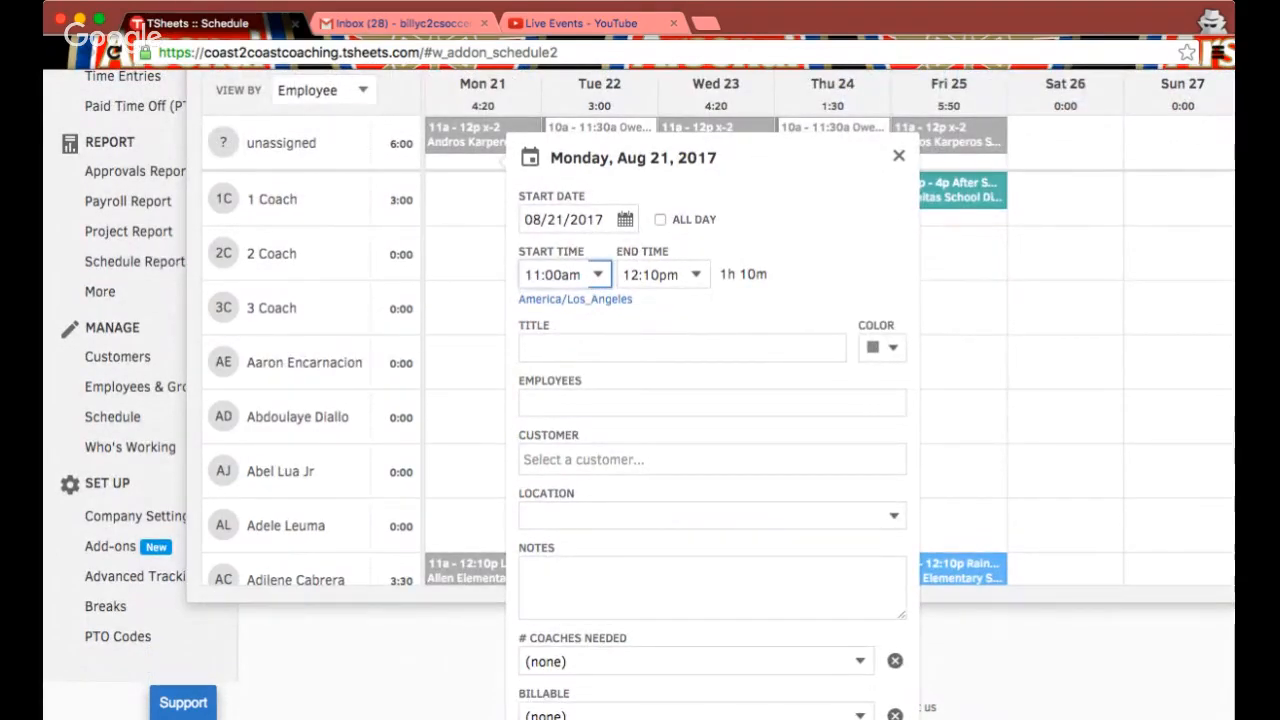
click(576, 266)
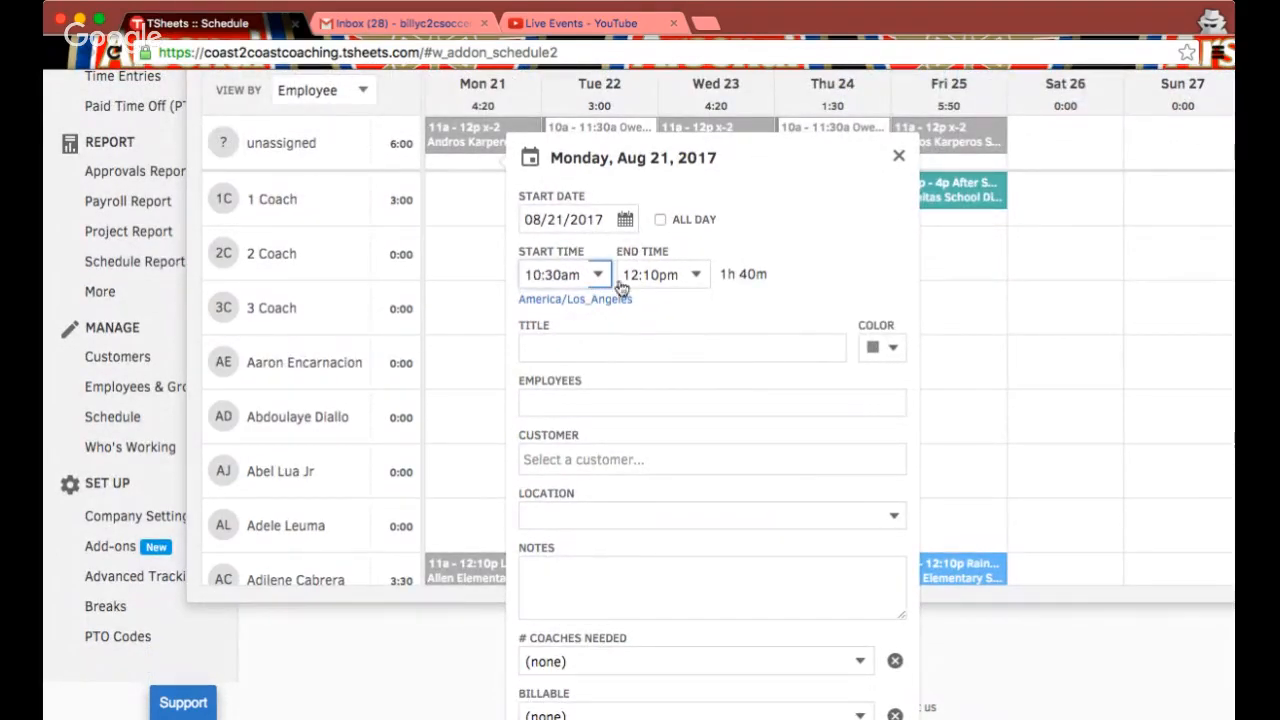
- Set the end time of the new Monday shift to 11:35am
click(704, 273)
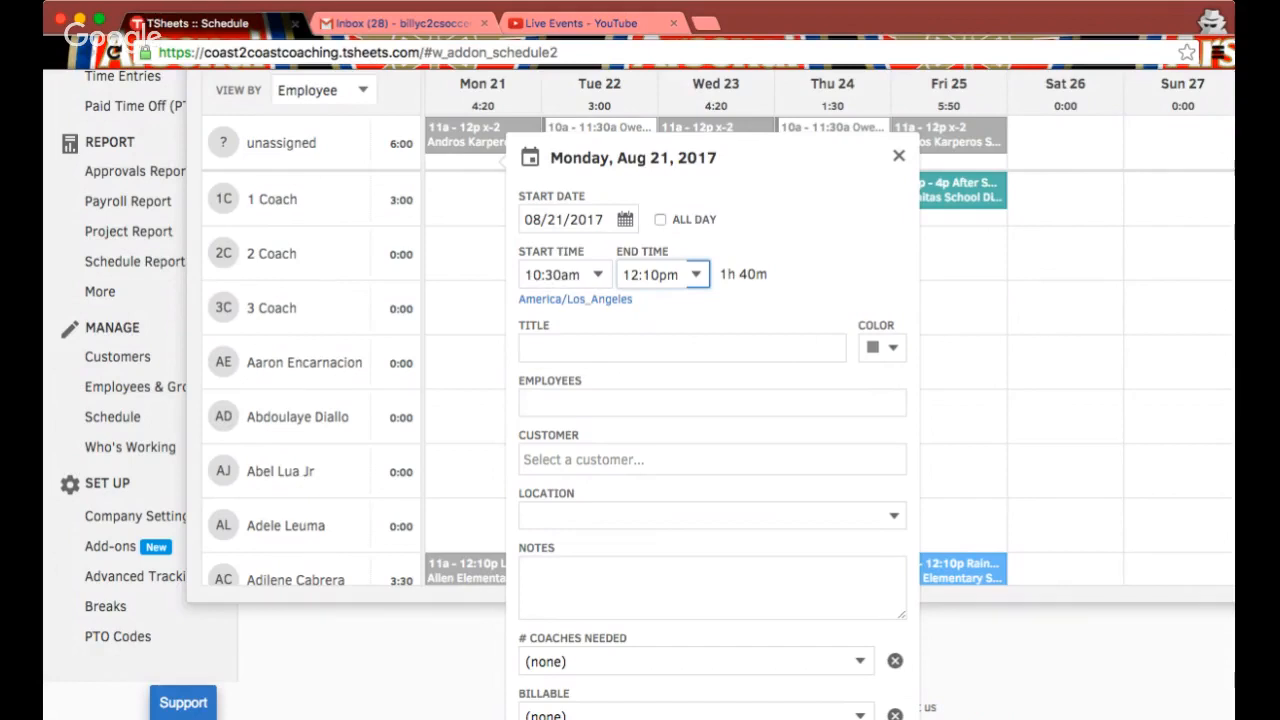
click(676, 434)
click(658, 273)
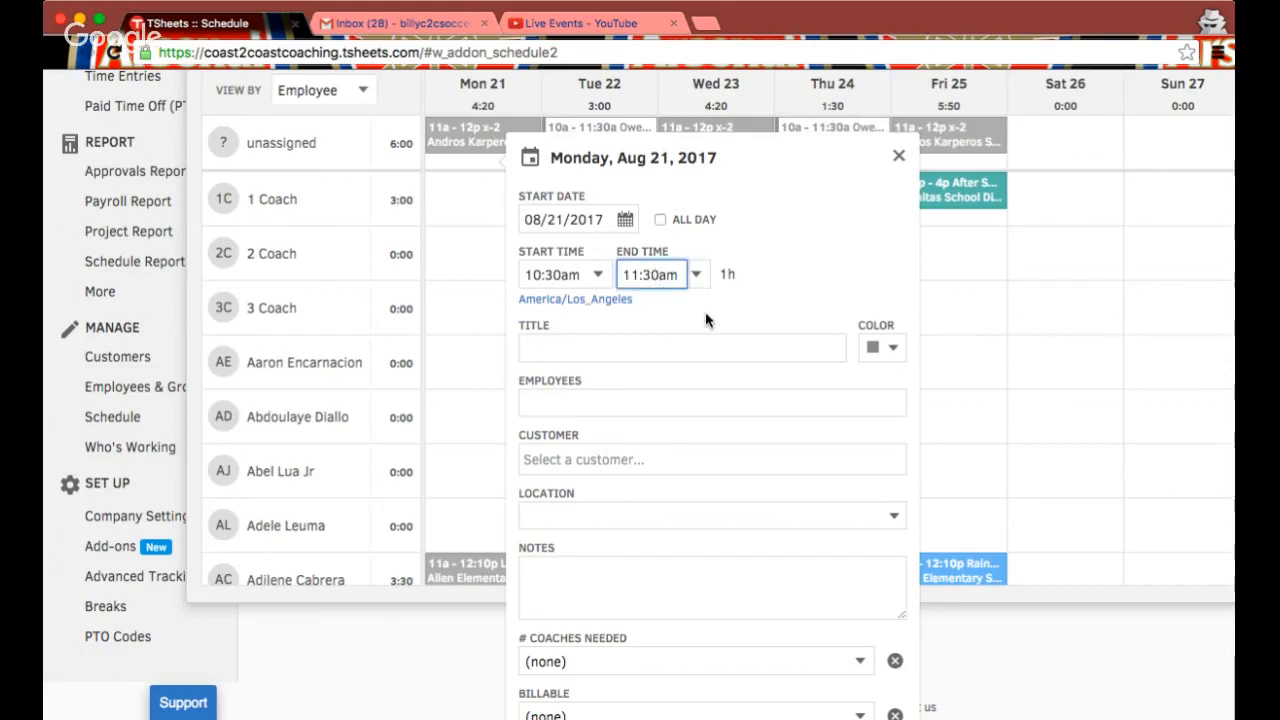
key(BackSpace)
text(7)
key(BackSpace)
text(5)
click(800, 302)
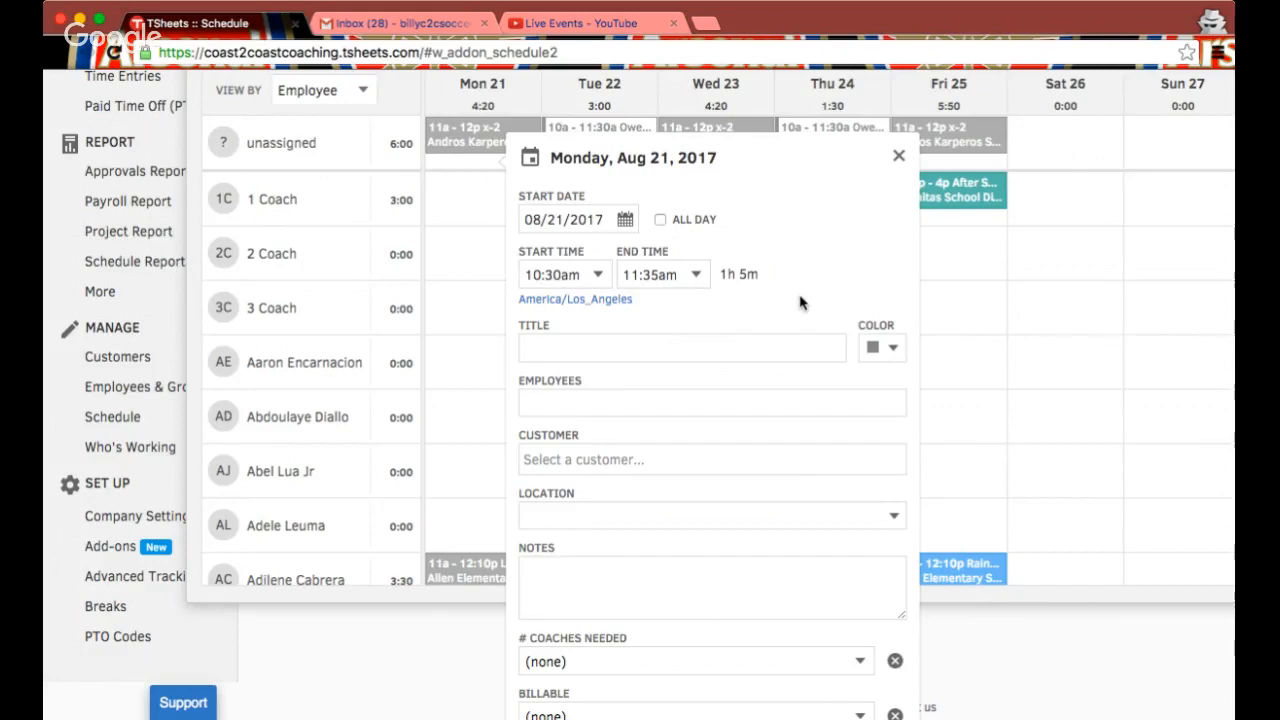
- Title the new Monday shift "Lunch Session"
click(688, 347)
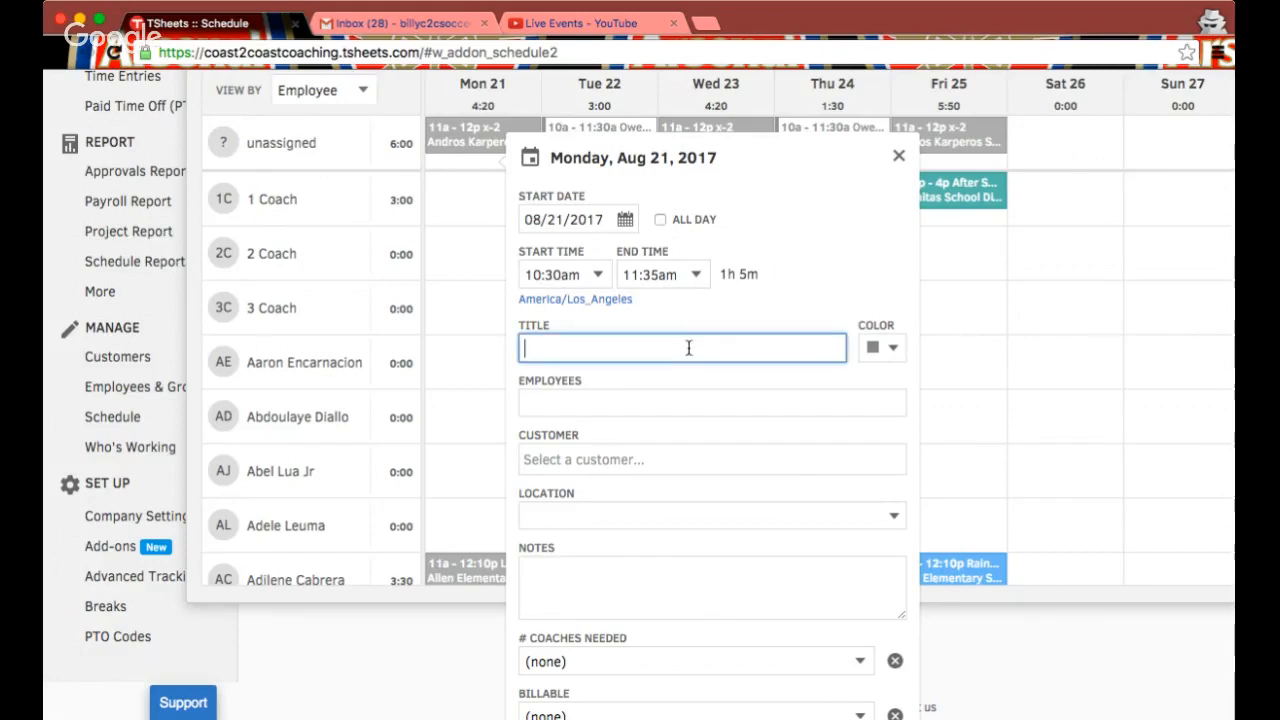
text(Lunch)
text(Session)
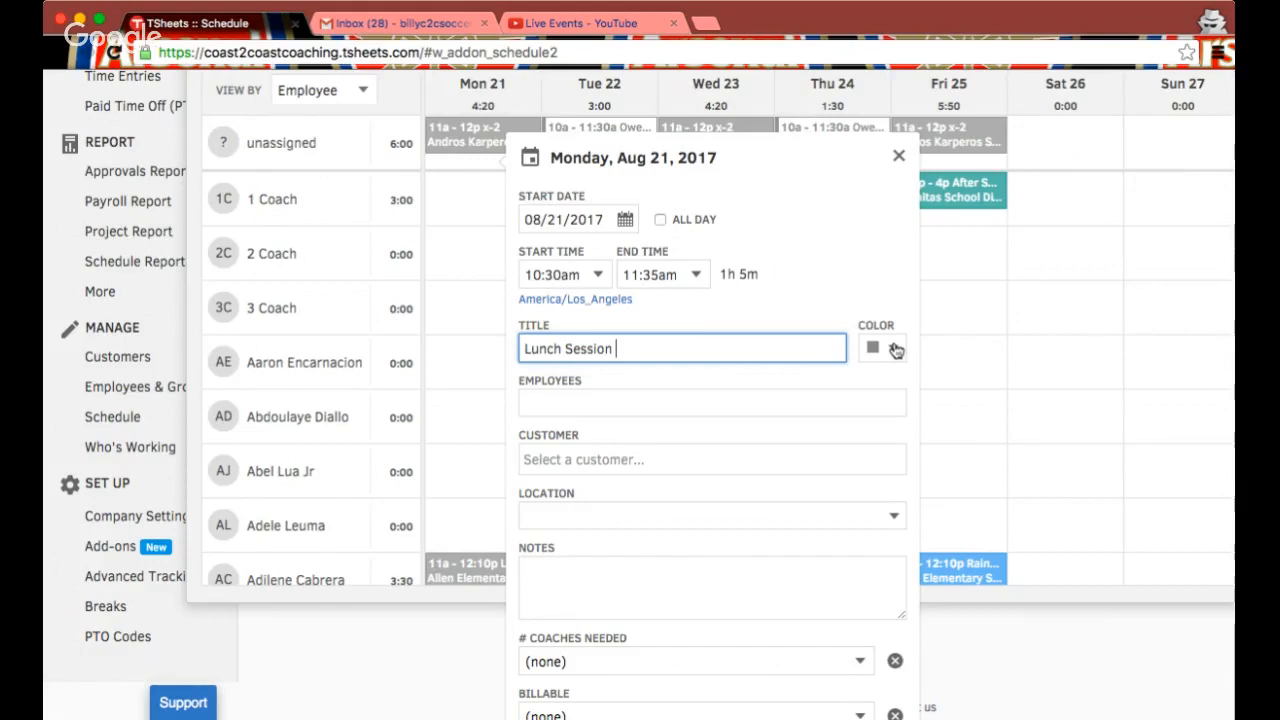
- Set Altadena as the customer of the Lunch Session shift, leaving the employees unassigned
click(659, 399)
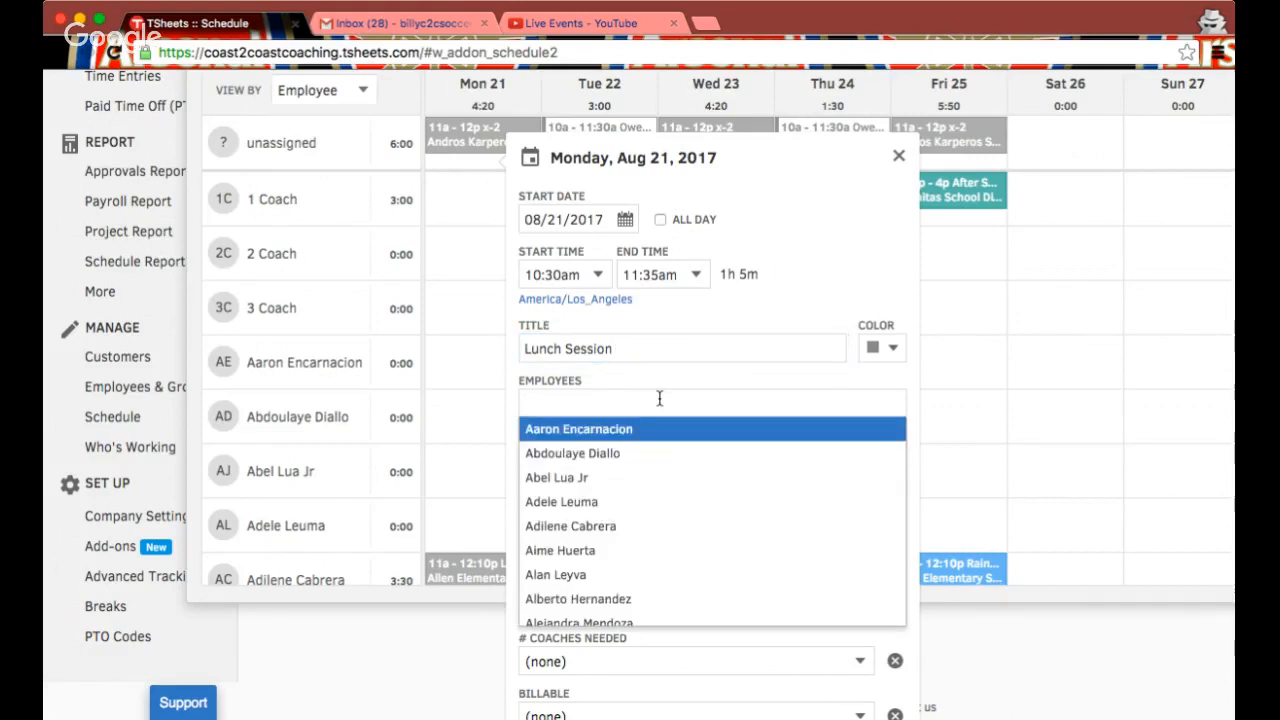
click(660, 380)
scroll(660, 378, down, 2)
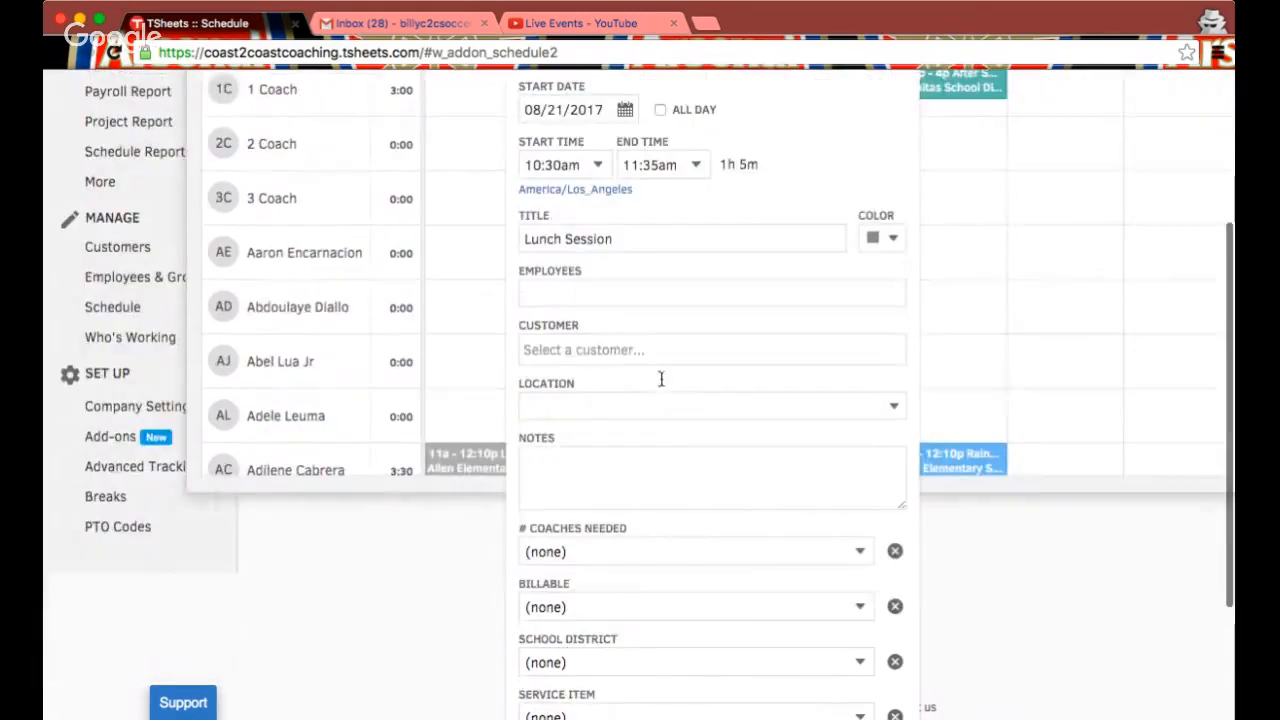
scroll(677, 397, down, 1)
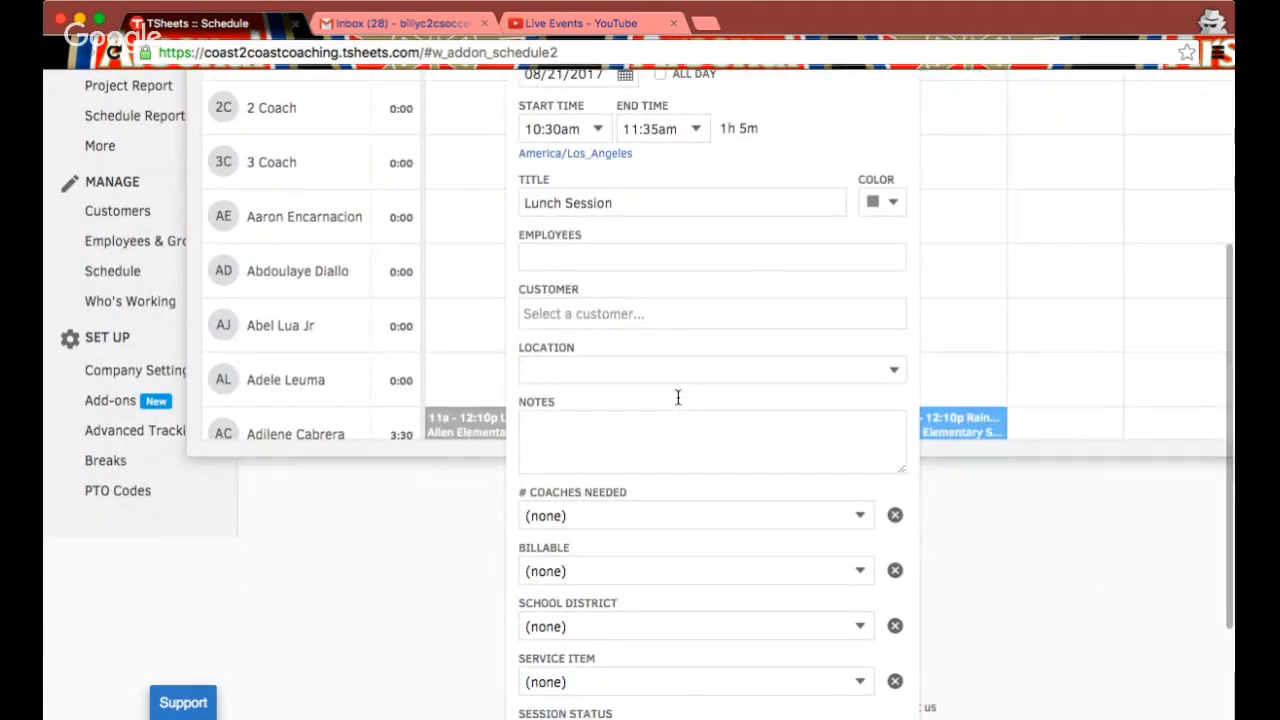
scroll(677, 397, down, 2)
click(674, 238)
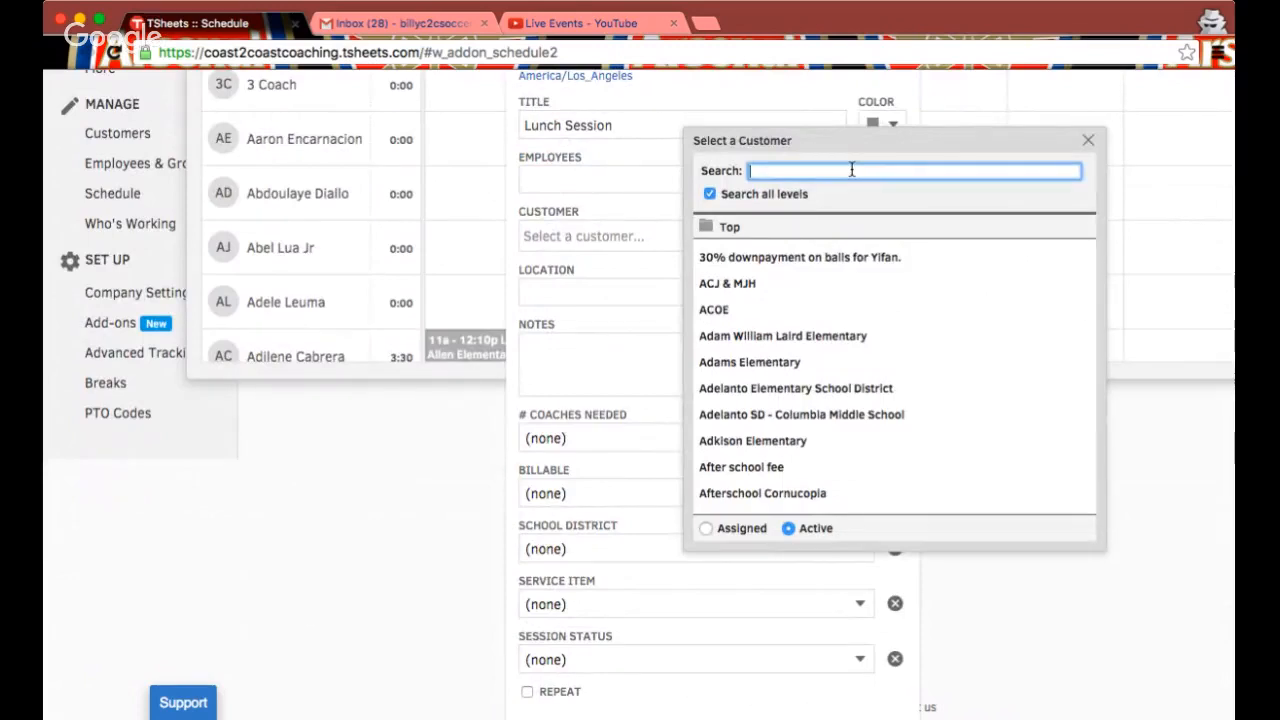
text(del)
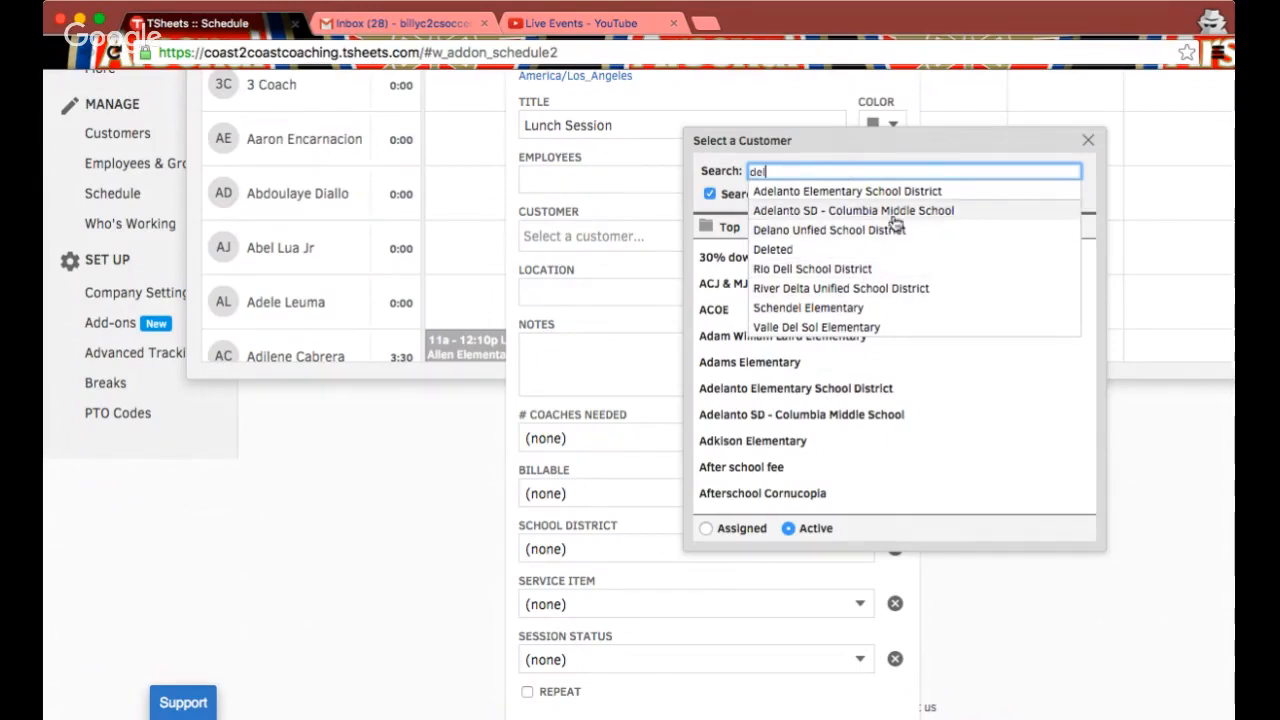
scroll(797, 474, down, 10)
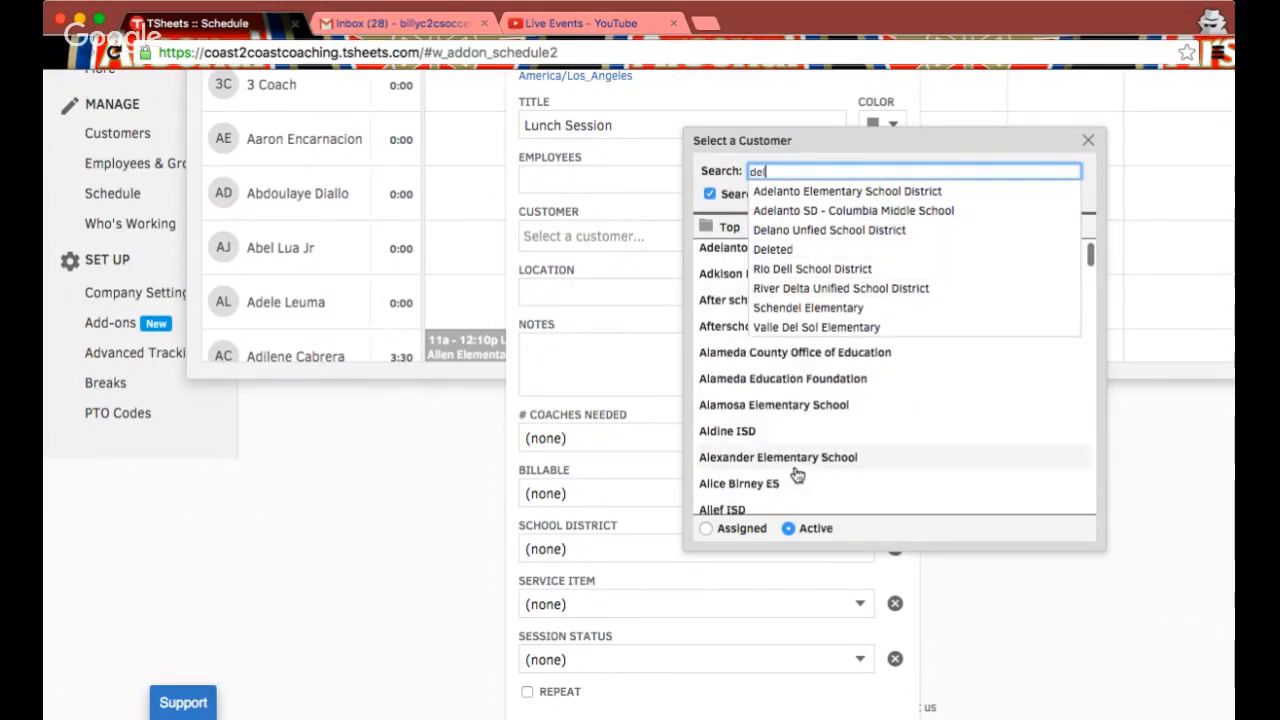
scroll(797, 474, down, 2)
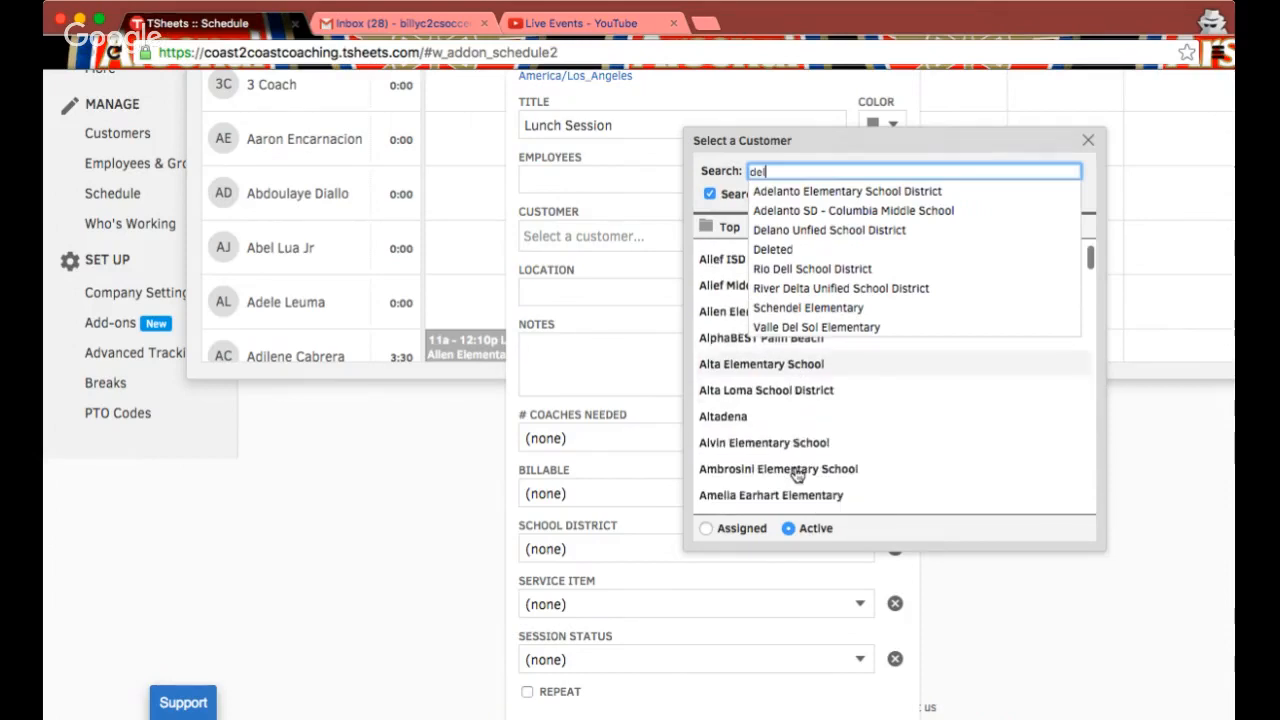
click(745, 418)
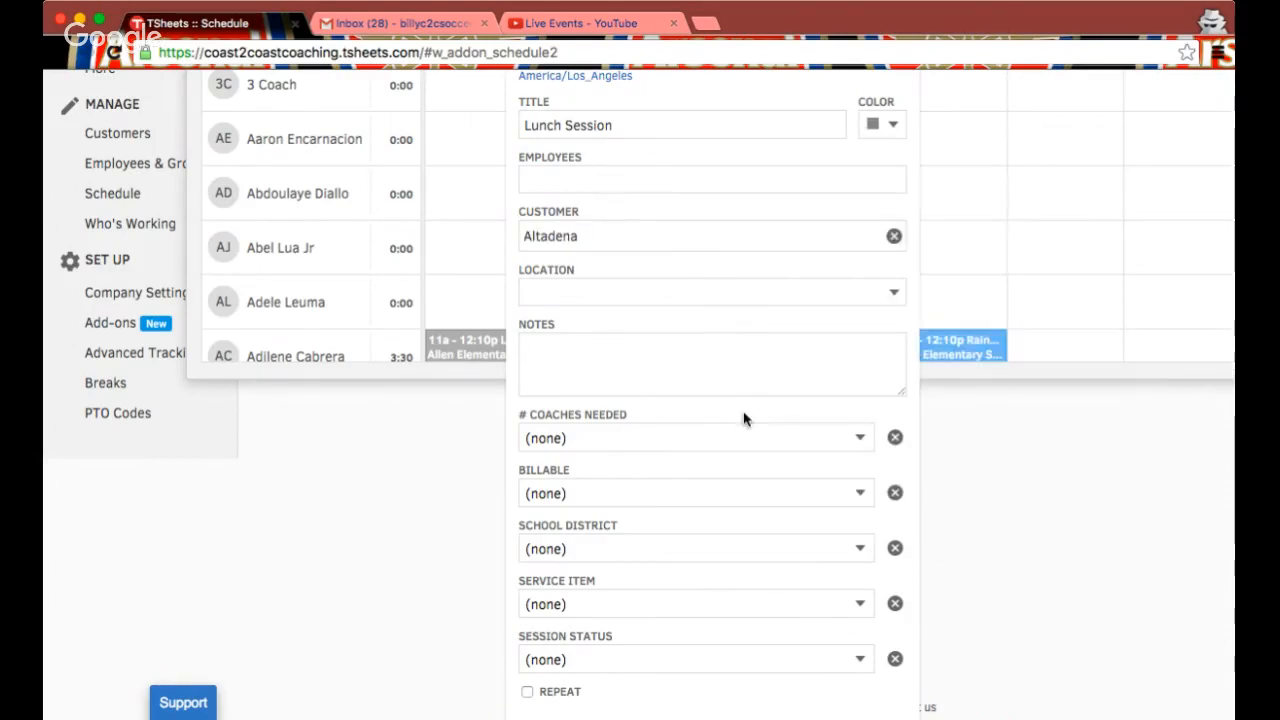
- Set the shift's location to the suggested Altadena Elementary School on East Calaveras Street
click(799, 288)
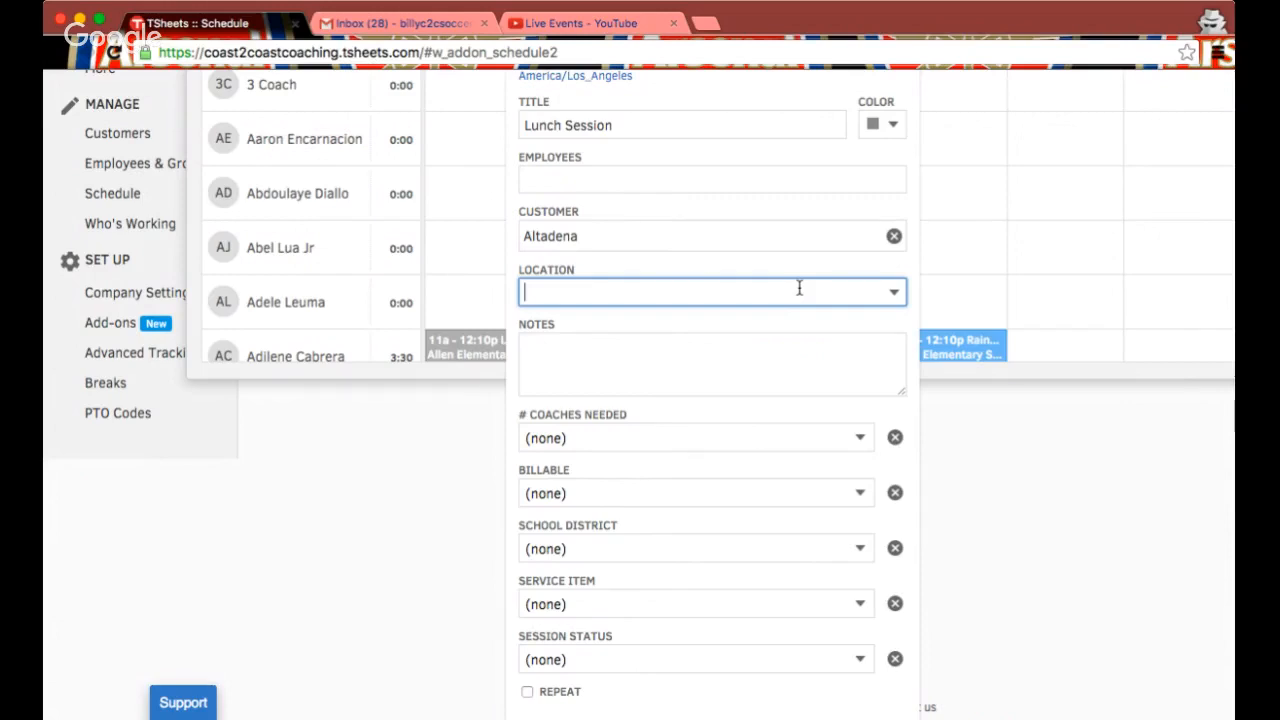
text(al)
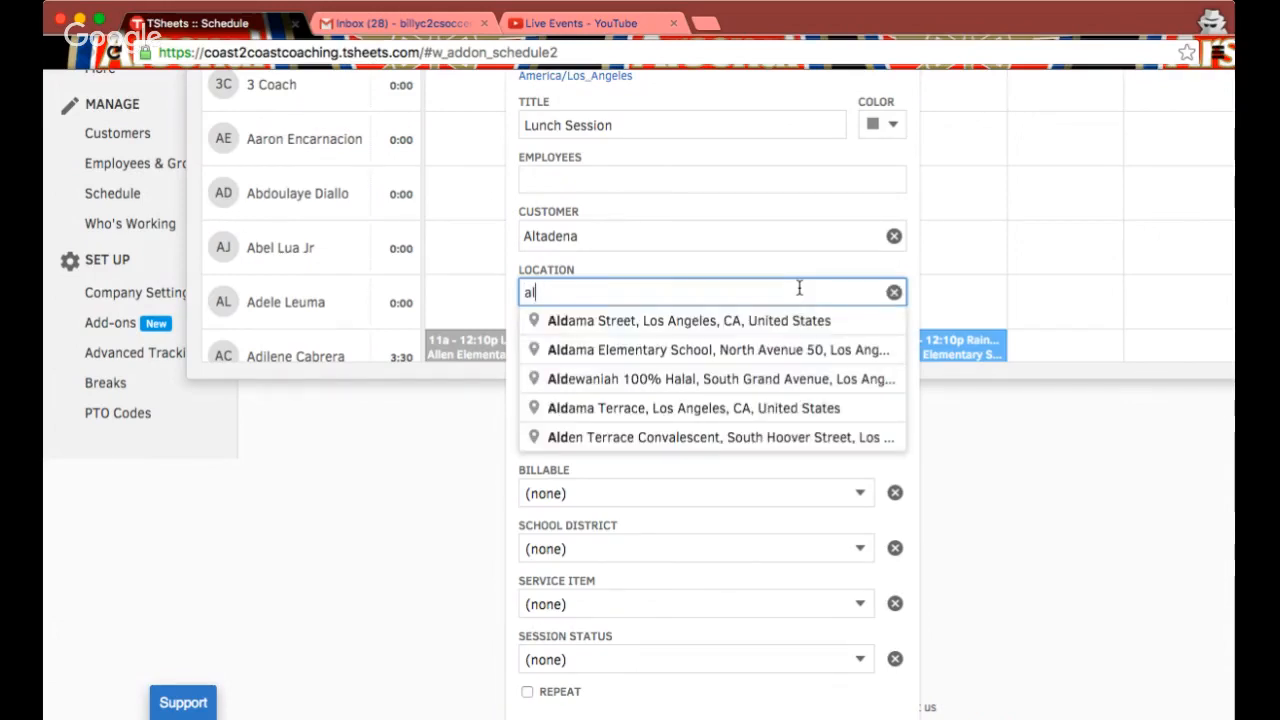
text(tadena )
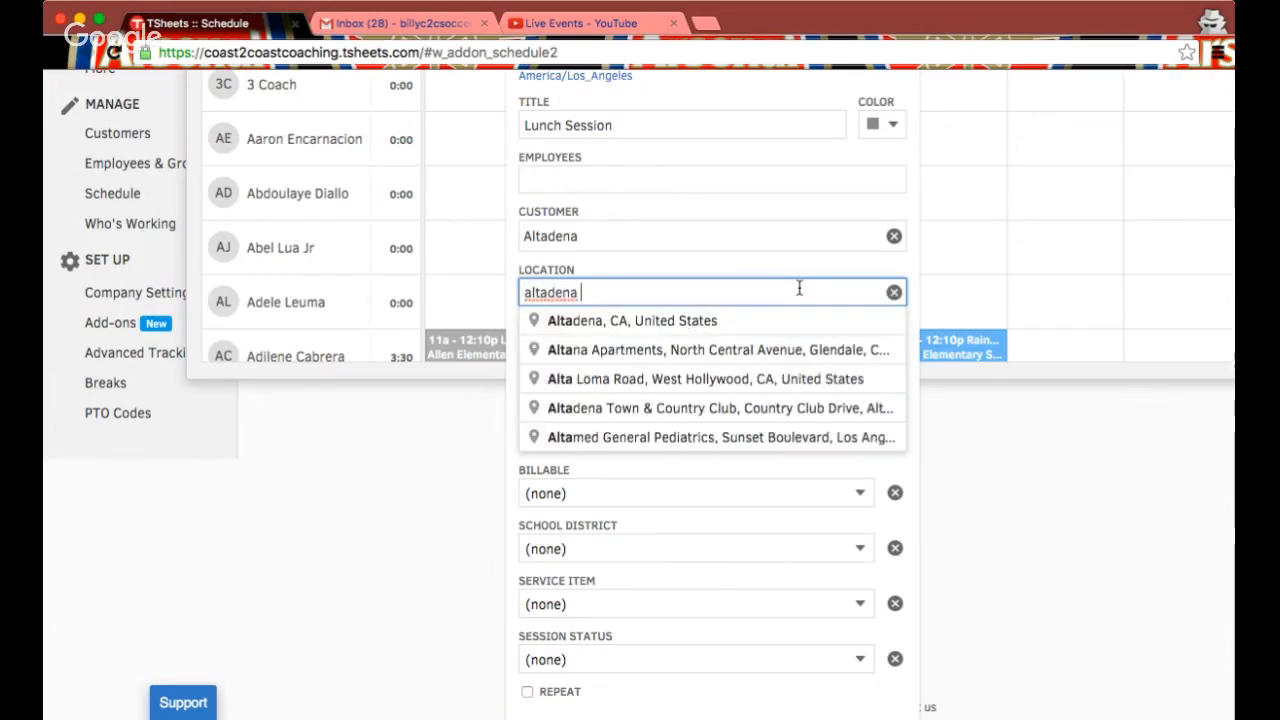
text(ele)
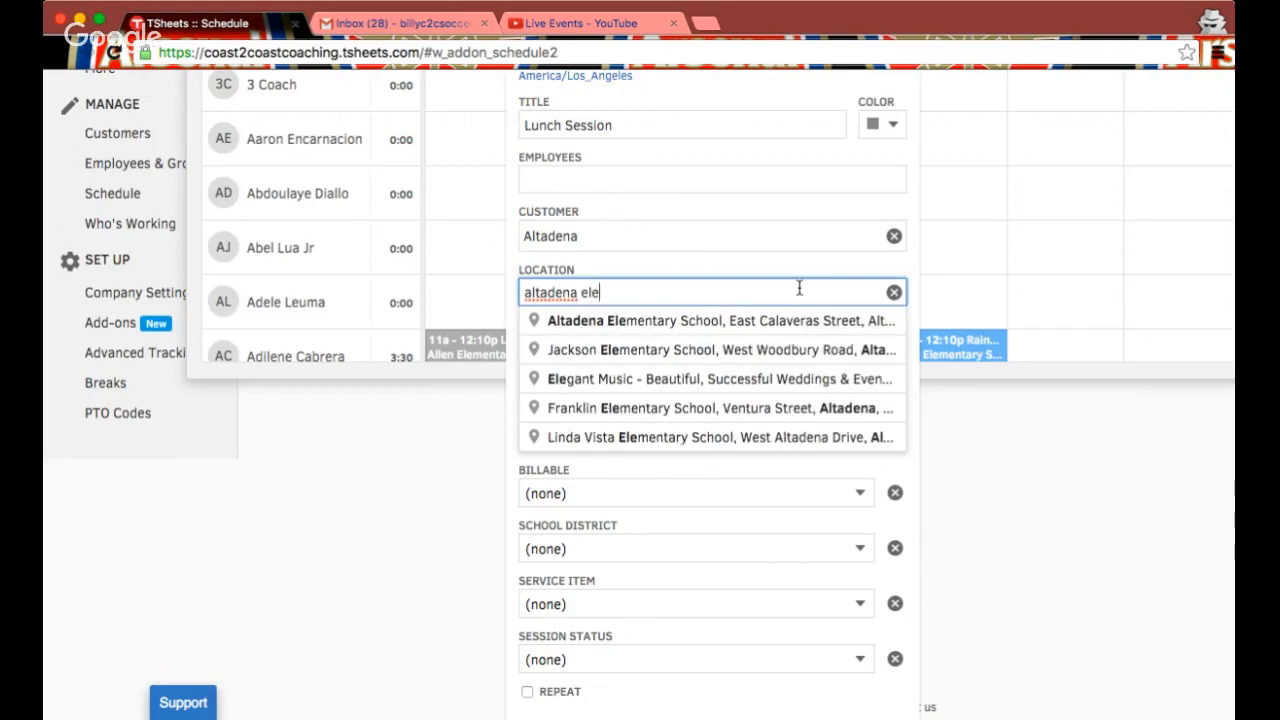
click(765, 330)
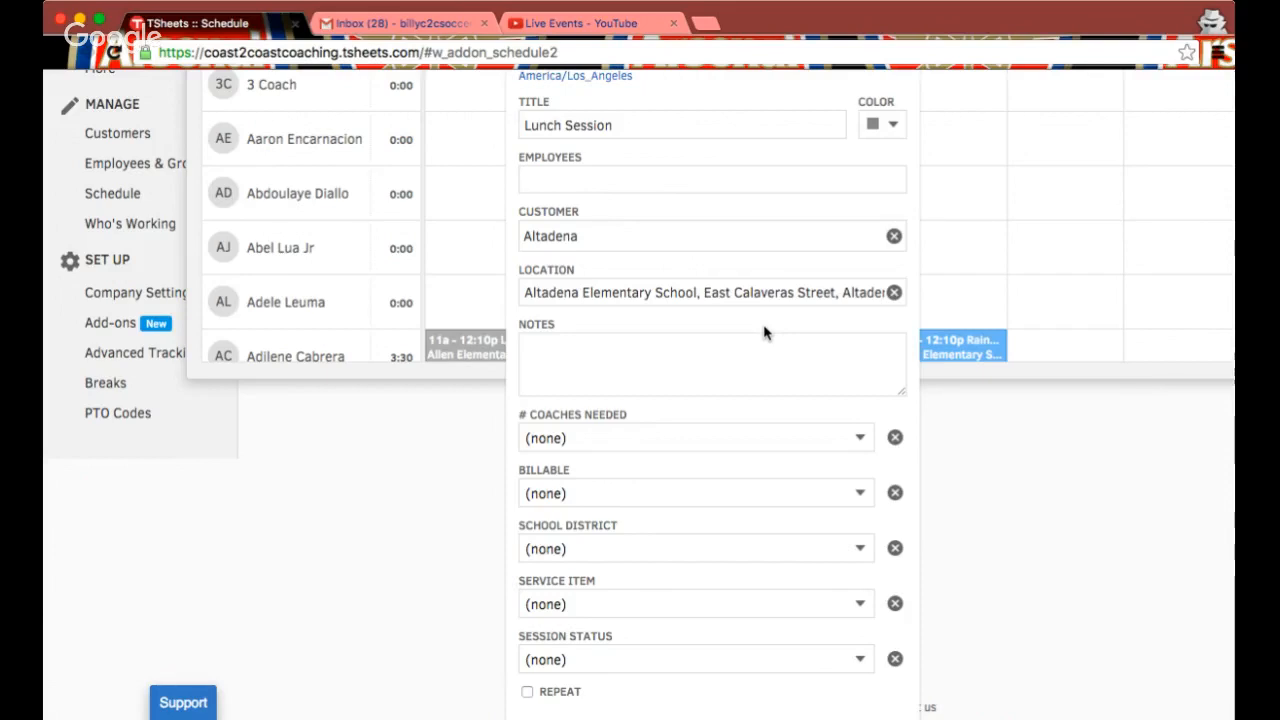
- Begin the shift's notes with "School Needs: 1."
click(655, 351)
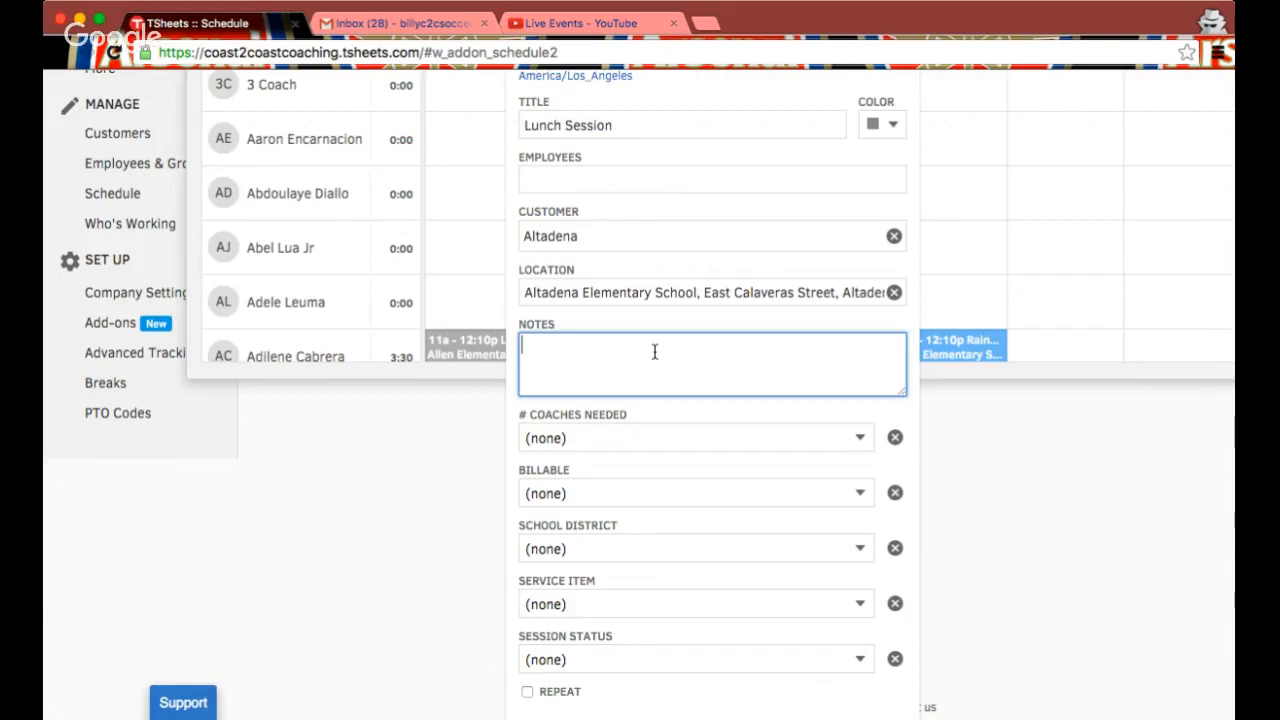
text(Scholl)
key(BackSpace)
key(BackSpace)
key(BackSpace)
text(ol Needs: )
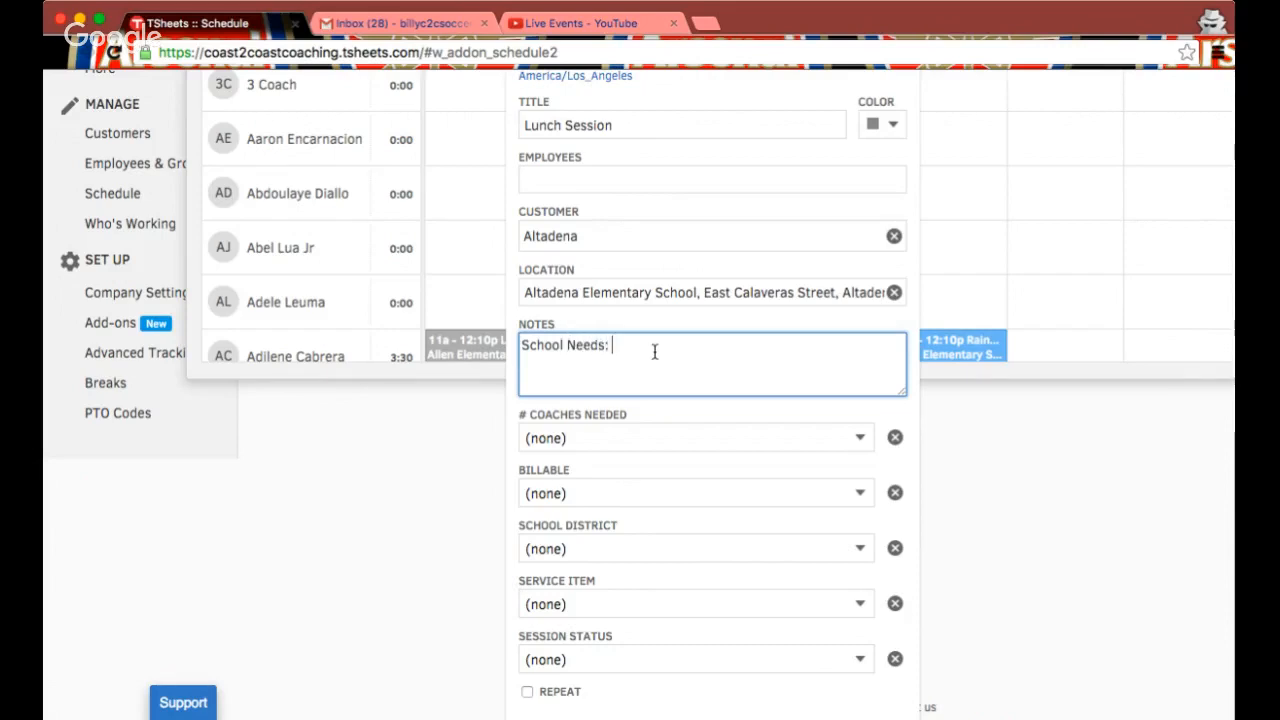
text(1. )
text(Respect )
text(2. Frie)
key(BackSpace)
key(BackSpace)
key(BackSpace)
key(BackSpace)
key(BackSpace)
key(BackSpace)
key(BackSpace)
key(BackSpace)
key(BackSpace)
key(BackSpace)
key(BackSpace)
key(BackSpace)
key(BackSpace)
key(BackSpace)
key(BackSpace)
- Enter "PBIS dino dollars" as the first school need in the shift's notes
text(PBIS dino dollars)
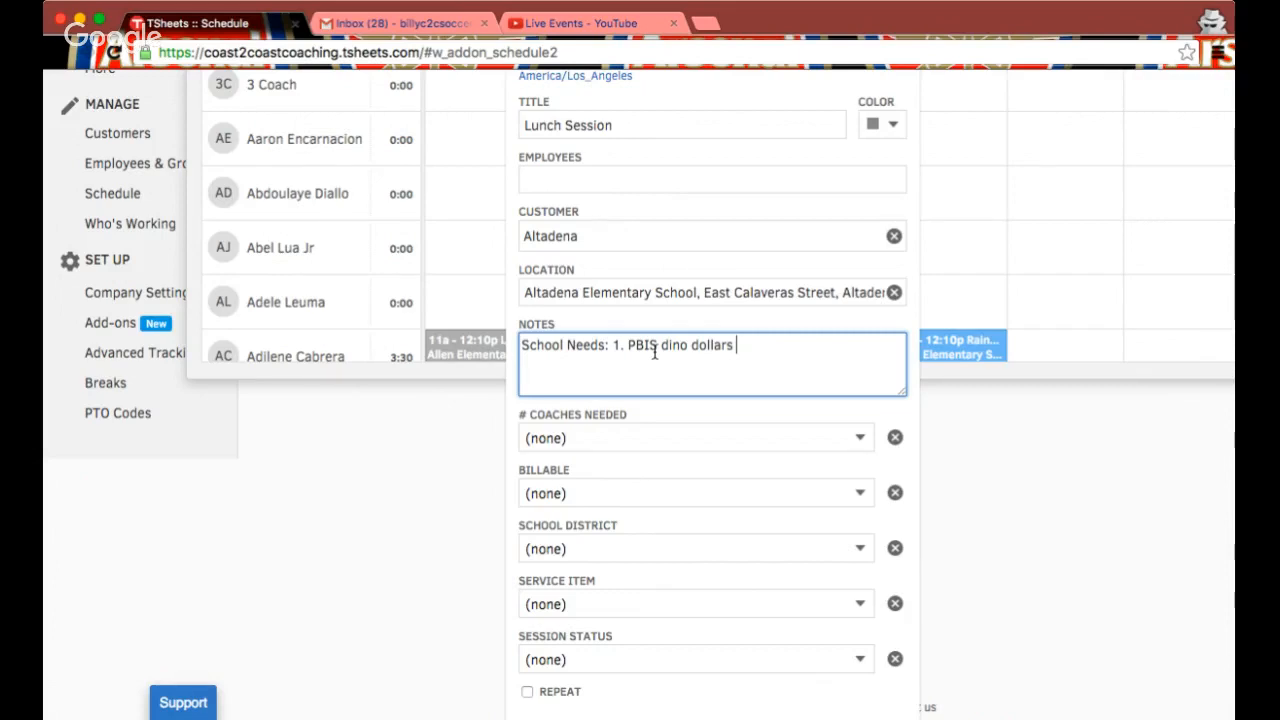
key(Up)
- Set the number of coaches needed to 2 and mark the shift as billable with Yes
scroll(743, 375, down, 1)
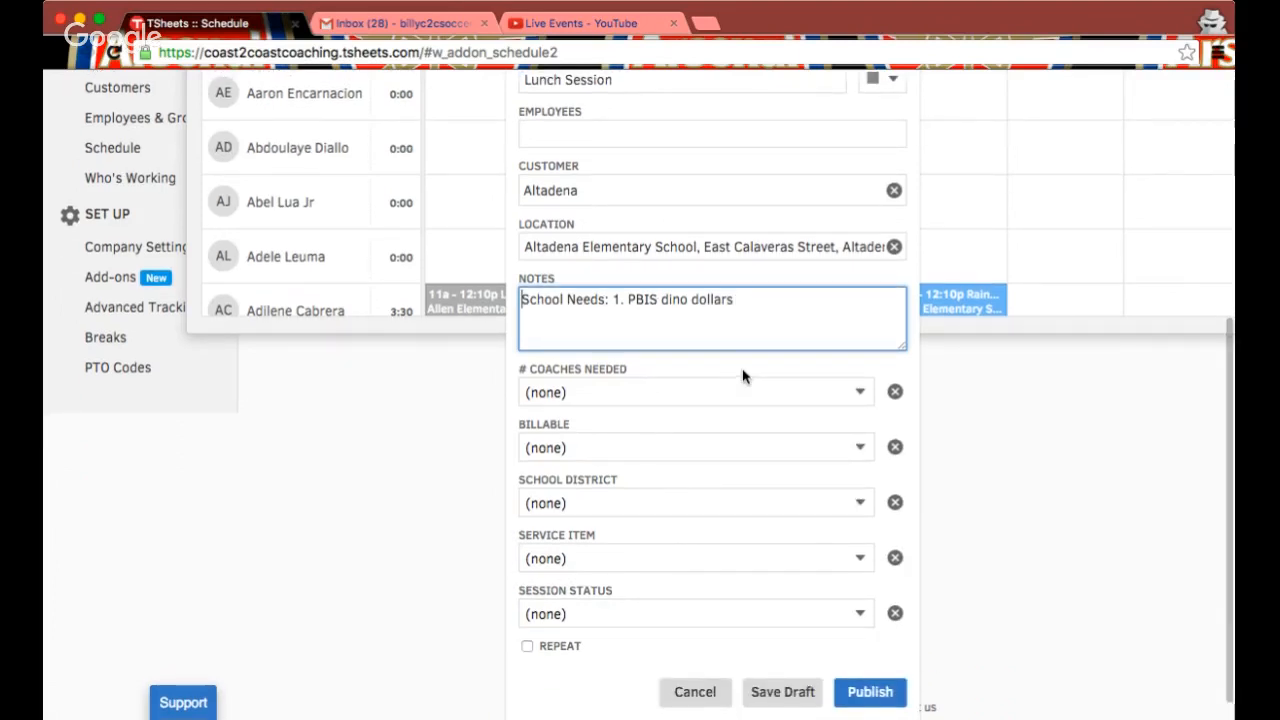
click(848, 400)
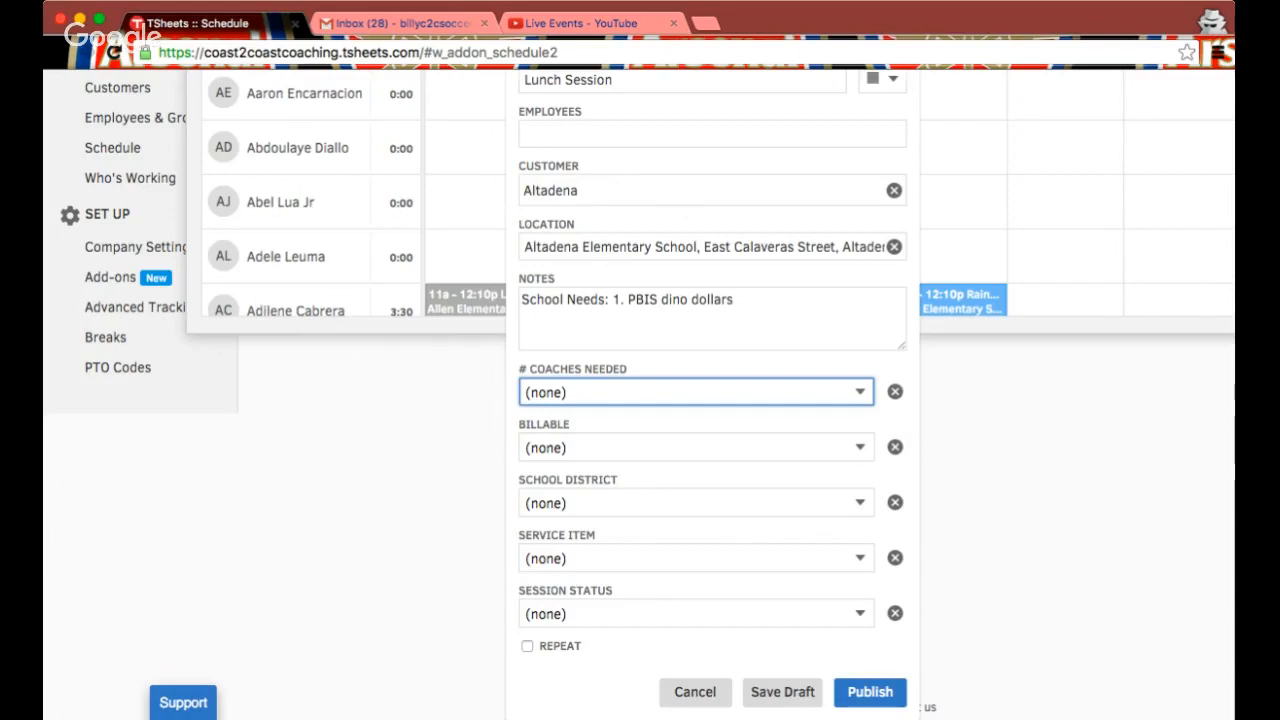
key(2)
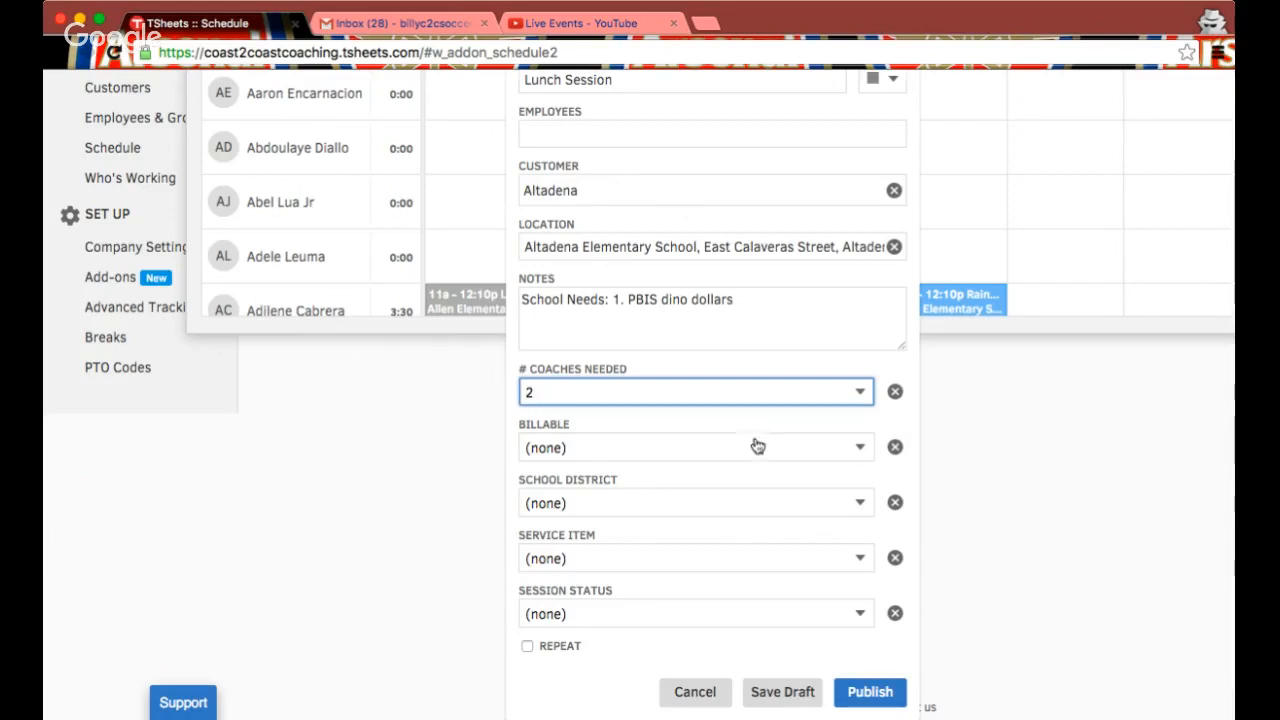
key(Tab)
key(y)
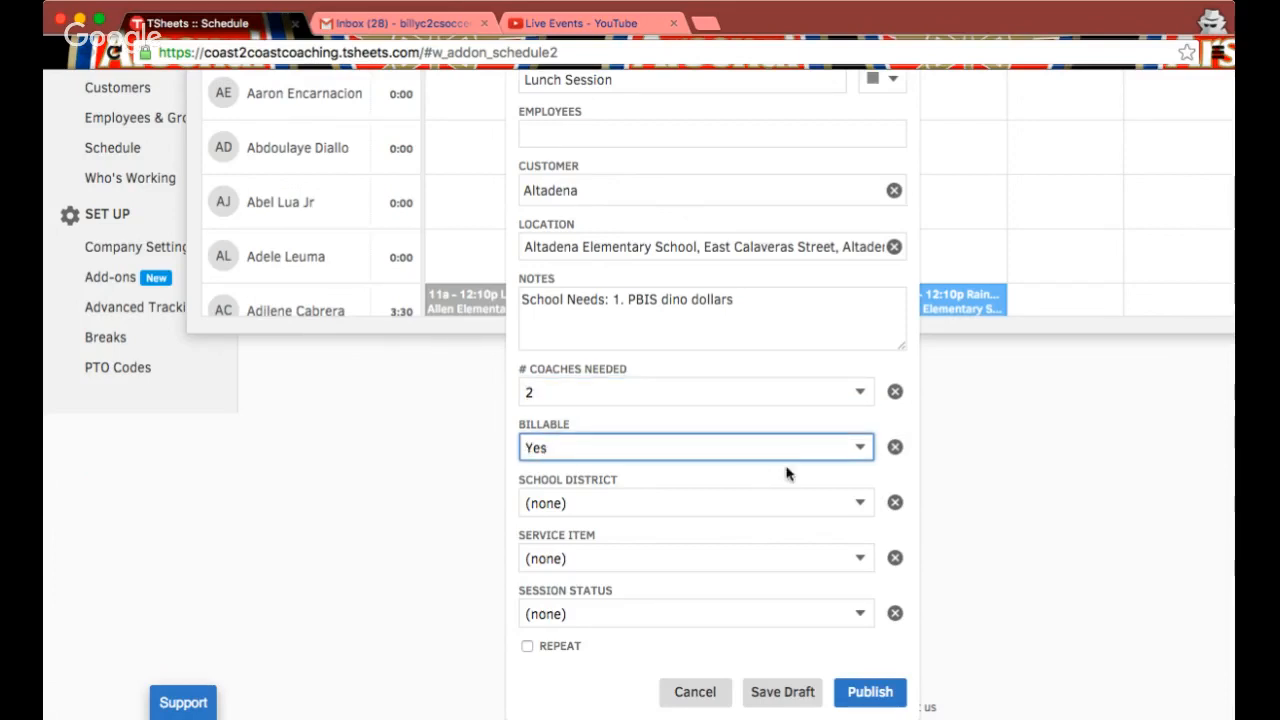
click(786, 478)
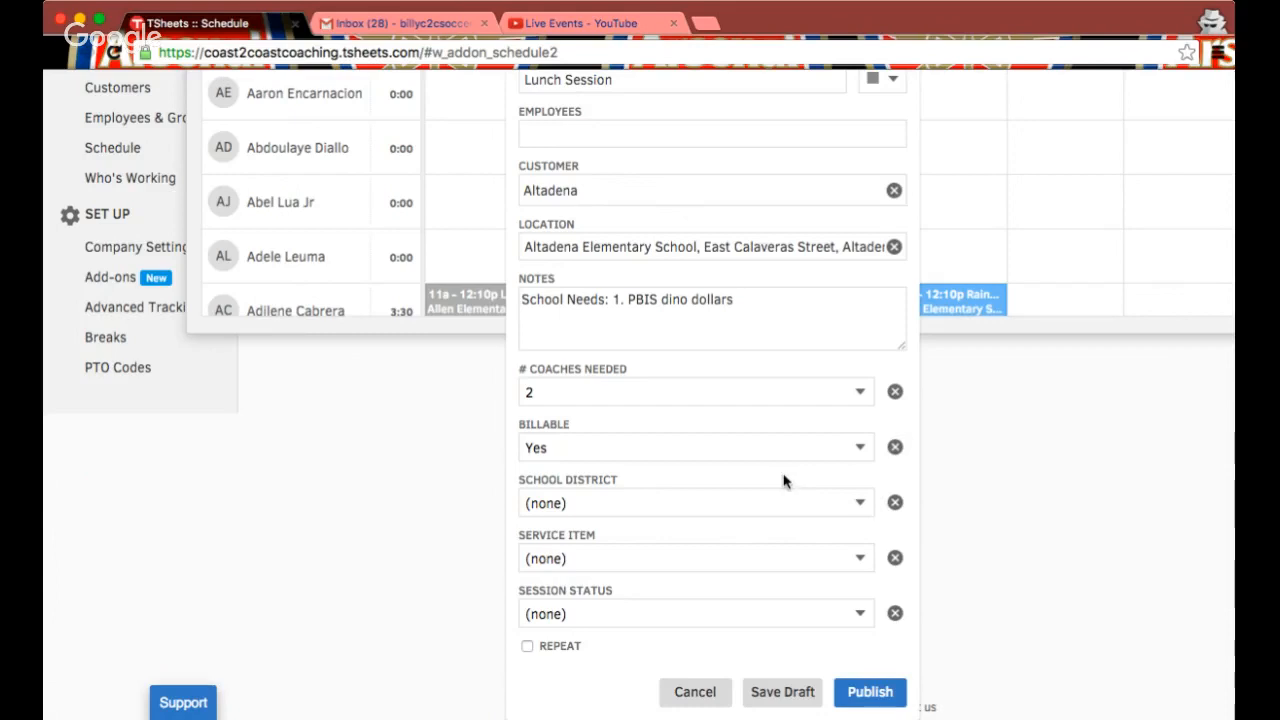
- Set the school district to Riverside and the service item to LCAP Lunch STEM & Soccer
click(861, 505)
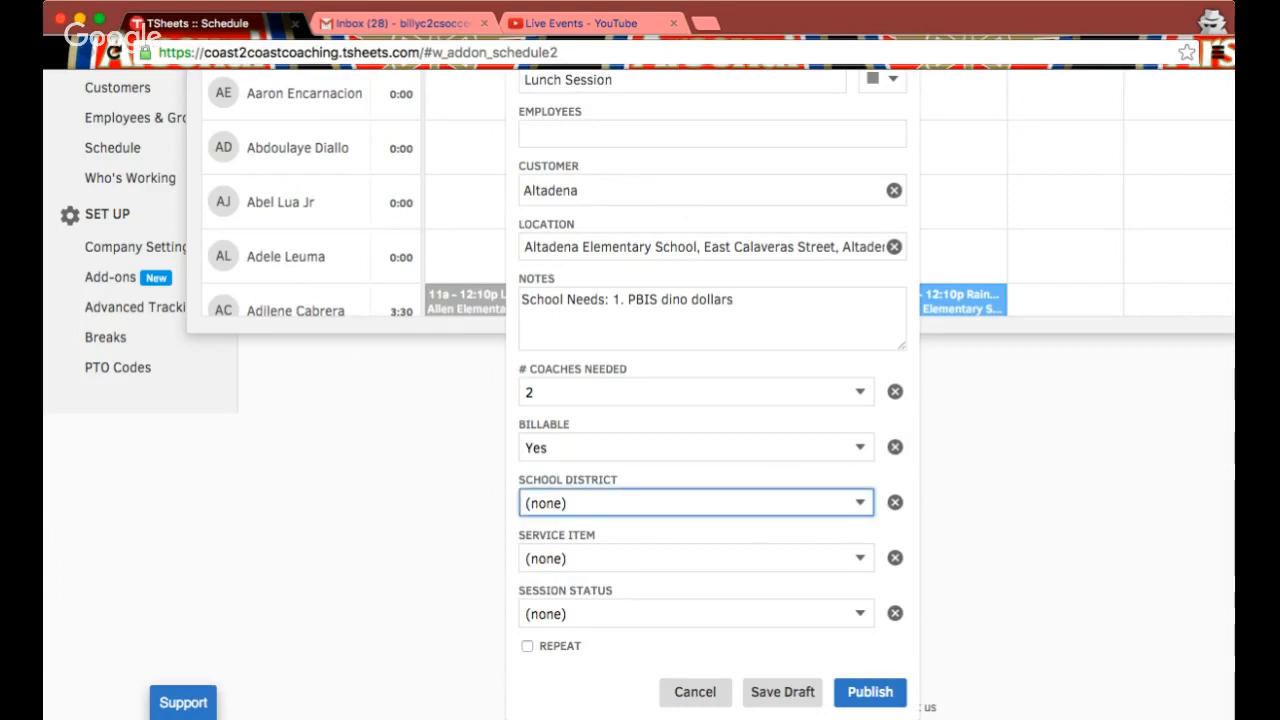
key(r)
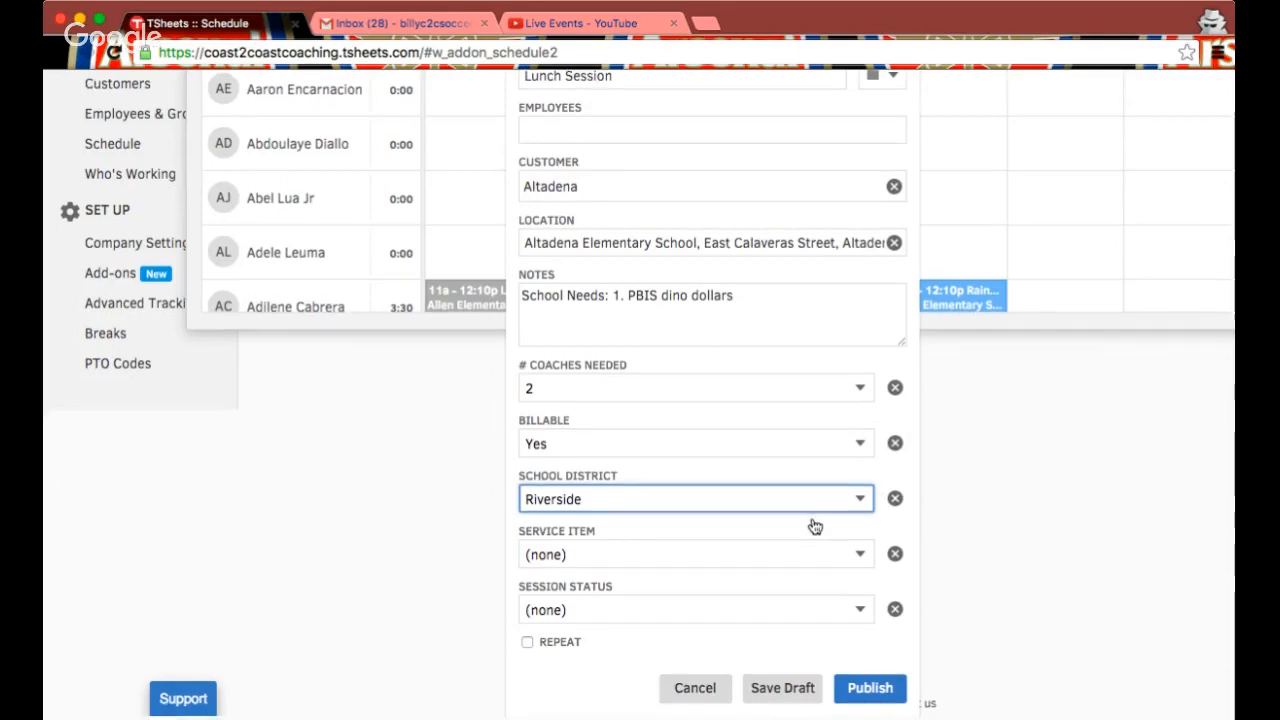
click(862, 562)
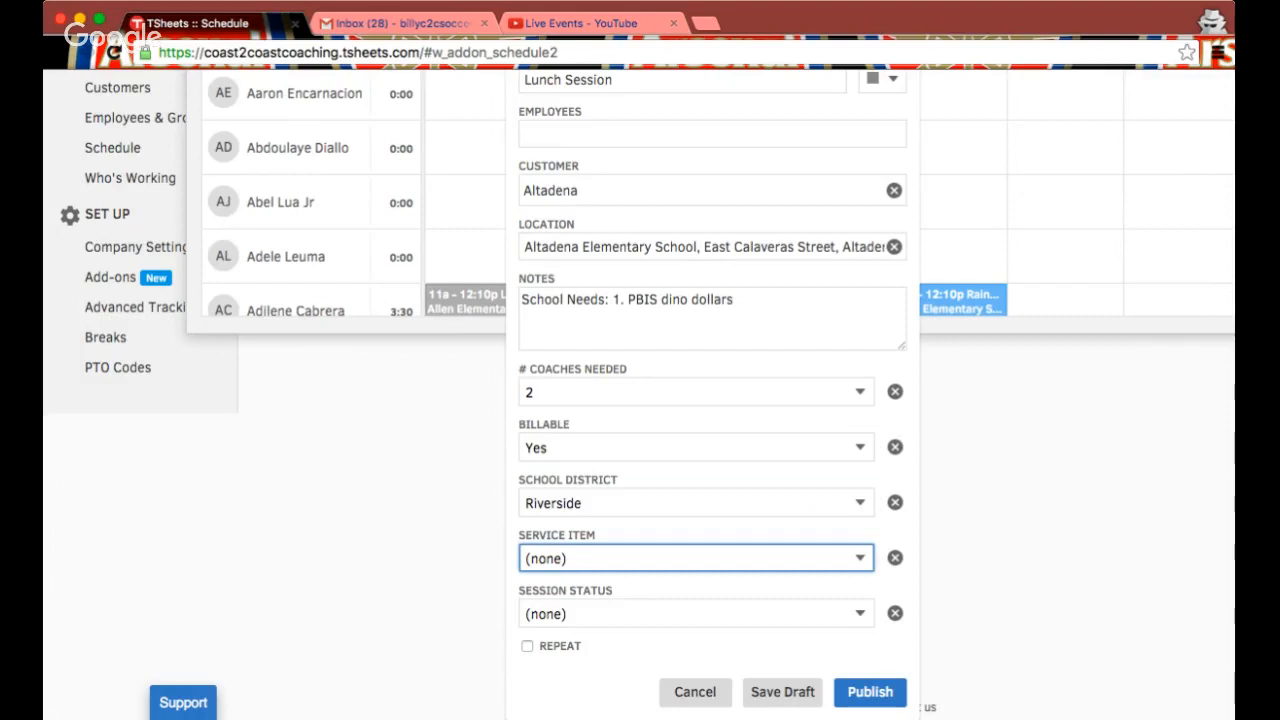
click(608, 616)
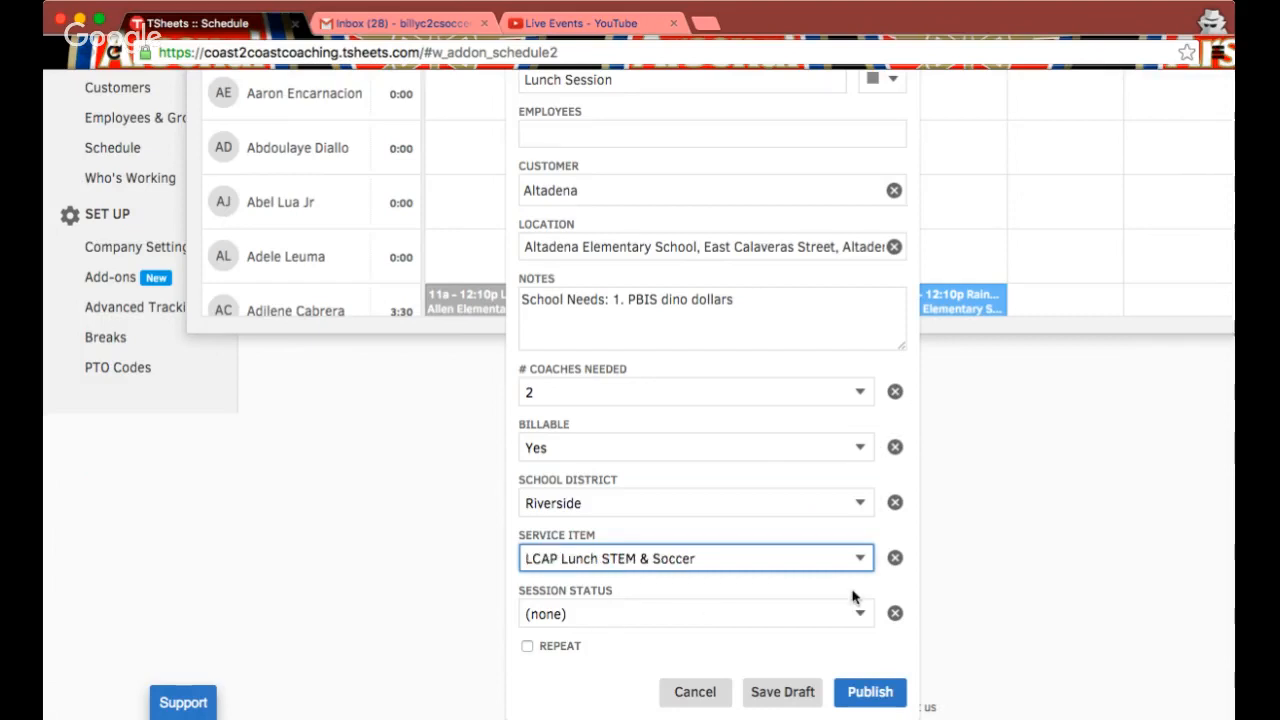
key(Tab)
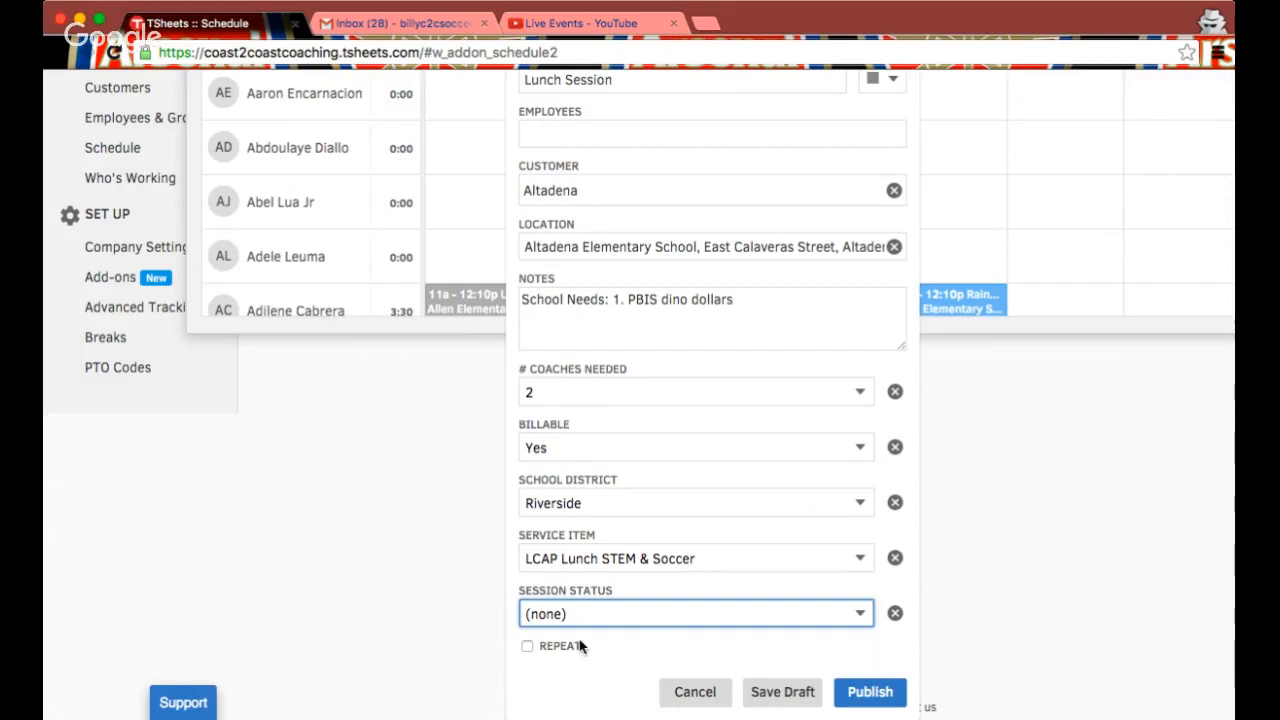
click(630, 643)
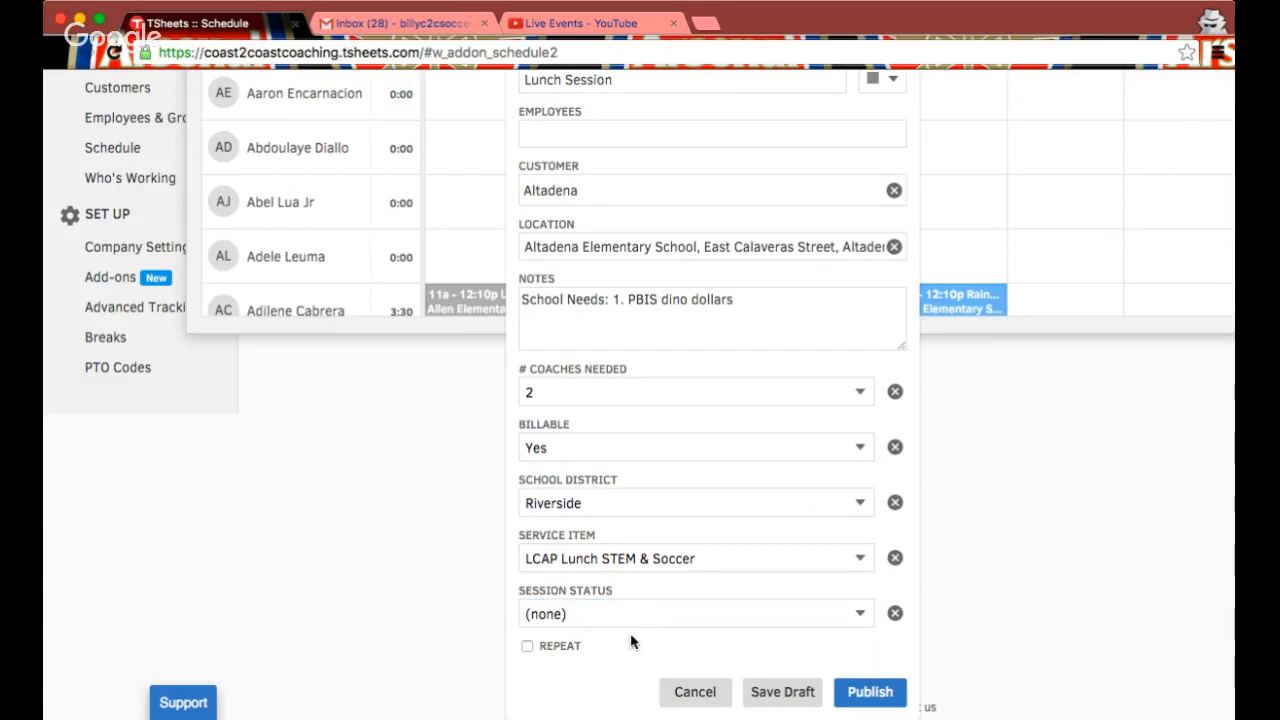
- Turn on weekly repetition for the shift and add Wednesday and Friday to its repeat days
click(528, 647)
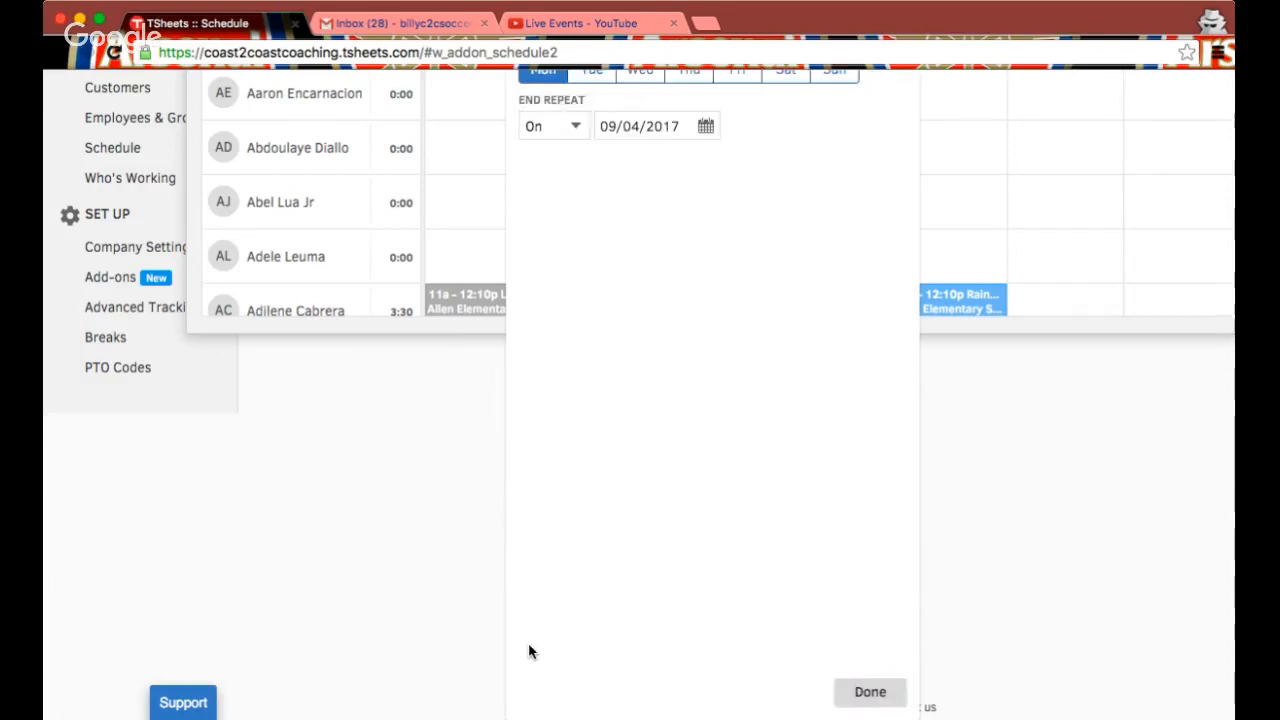
scroll(617, 368, up, 1)
scroll(617, 368, up, 3)
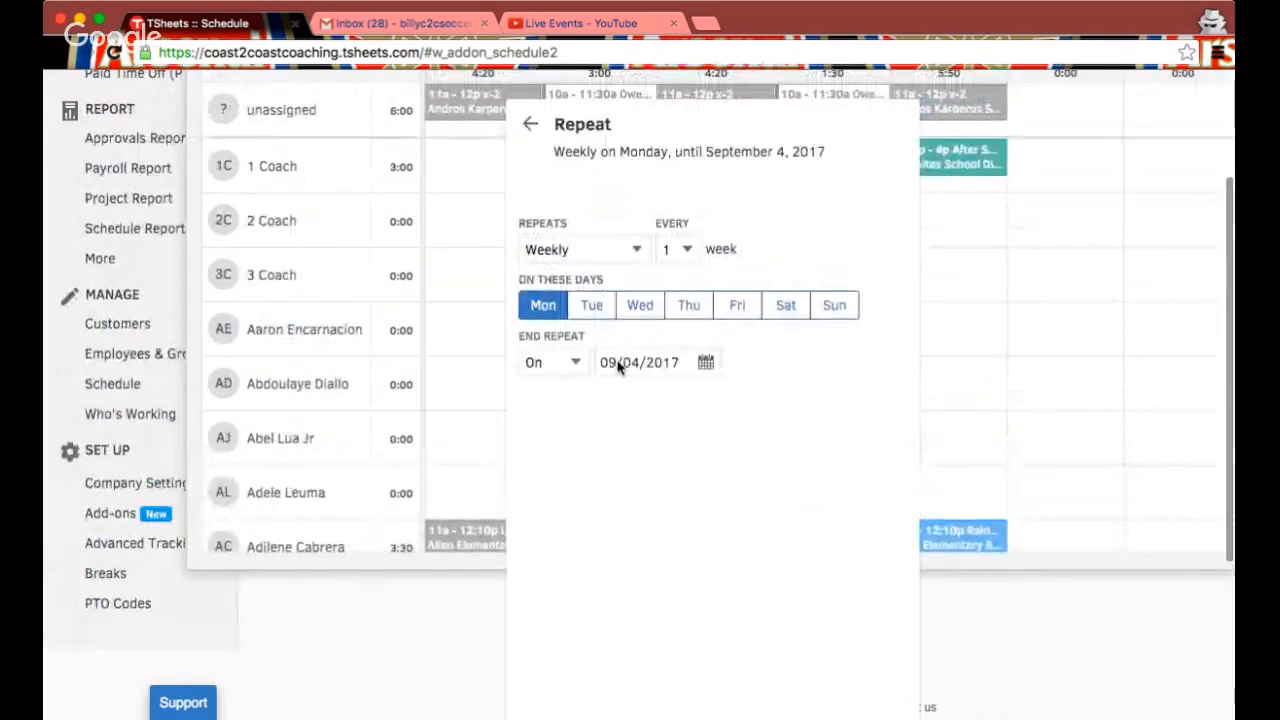
click(642, 312)
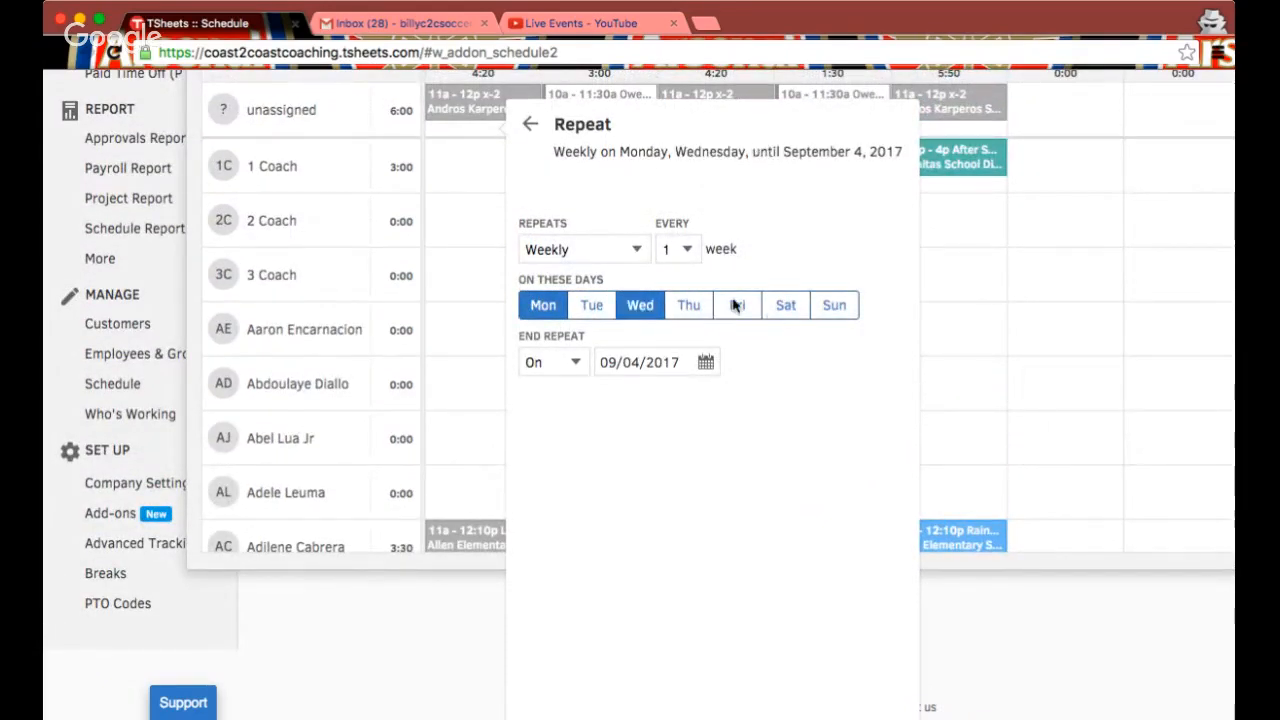
click(738, 304)
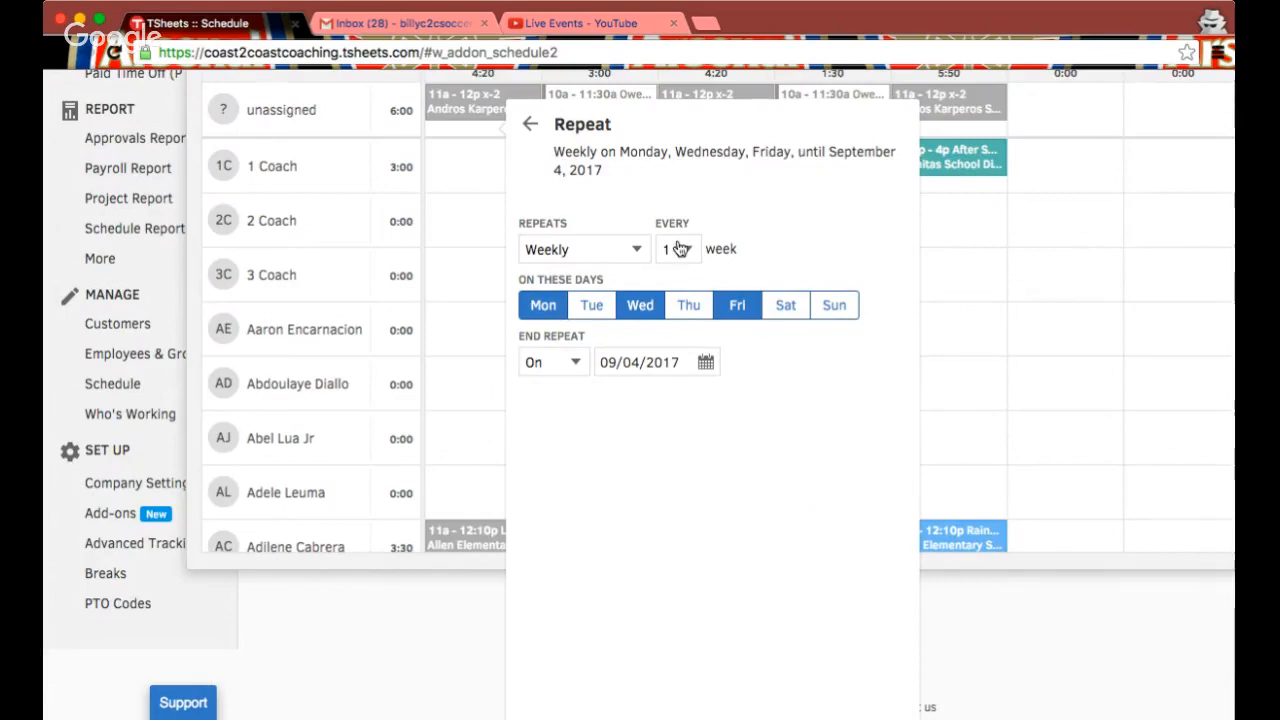
- Set the repetition to end on 11/24/2017
click(708, 363)
click(836, 397)
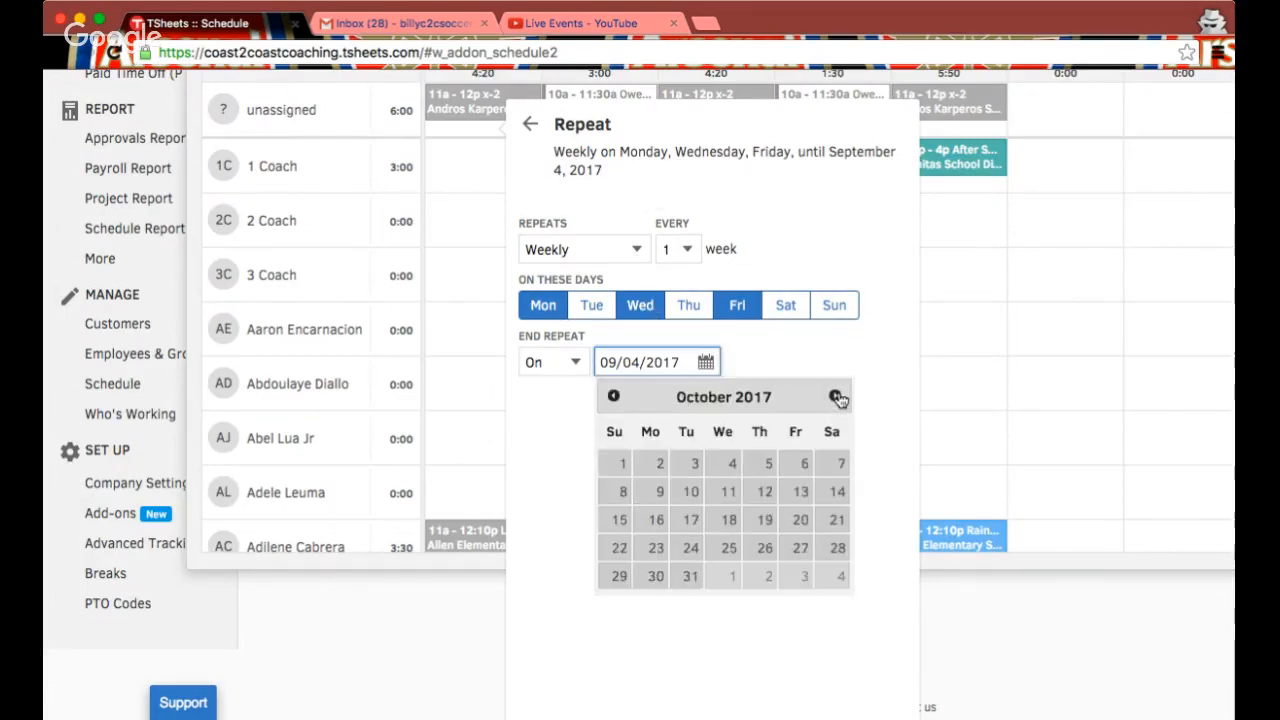
click(836, 397)
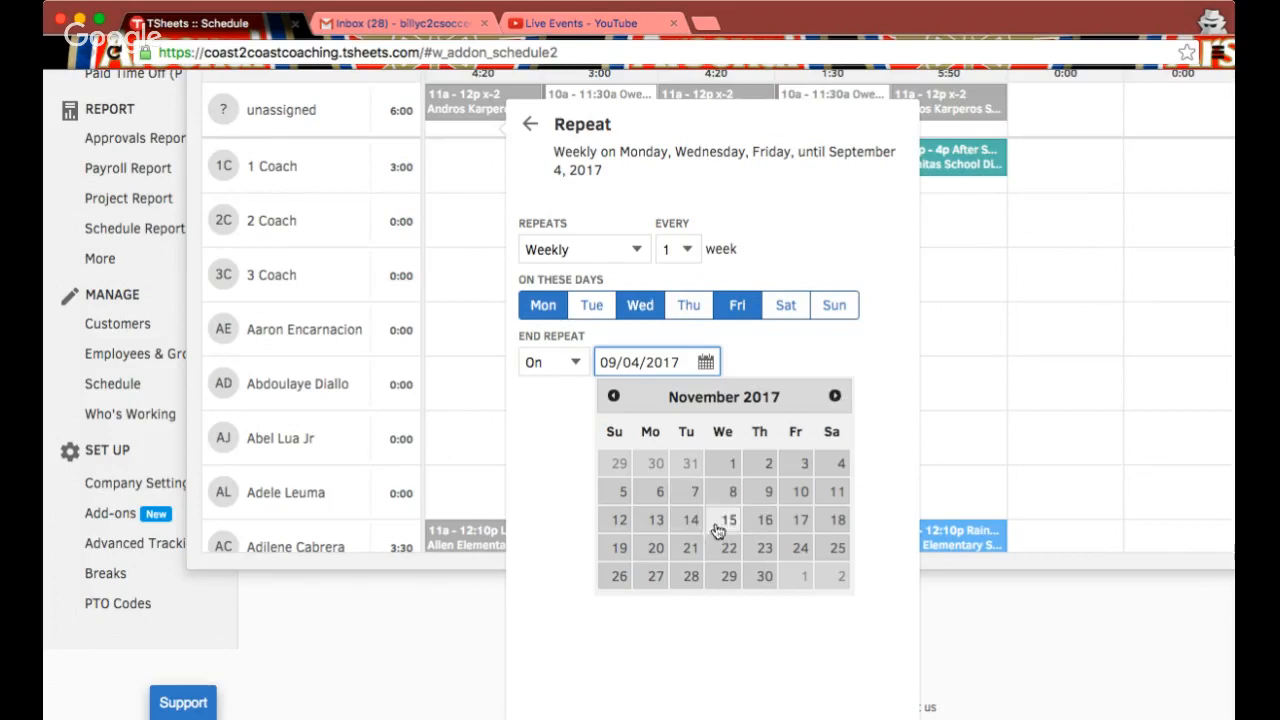
click(797, 549)
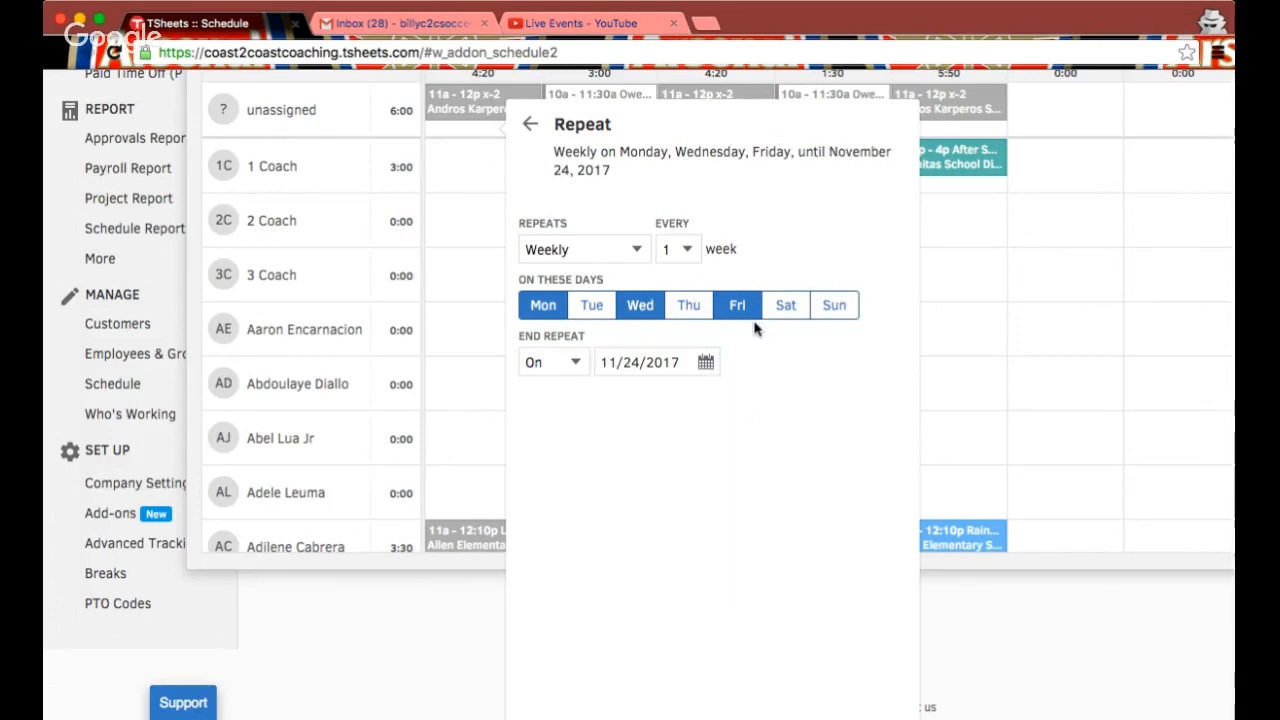
scroll(755, 329, down, 1)
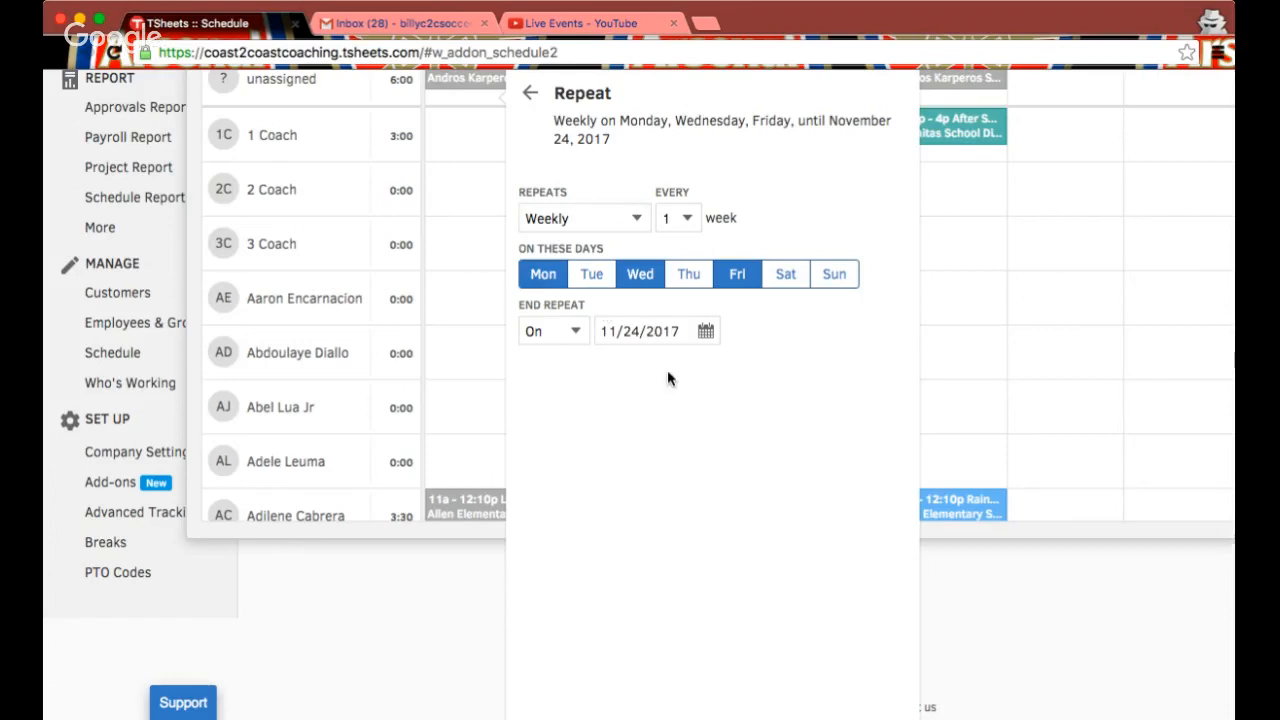
- Confirm the weekly repeat settings and save the Altadena Lunch Session shift as a draft
scroll(668, 376, down, 4)
scroll(668, 379, down, 5)
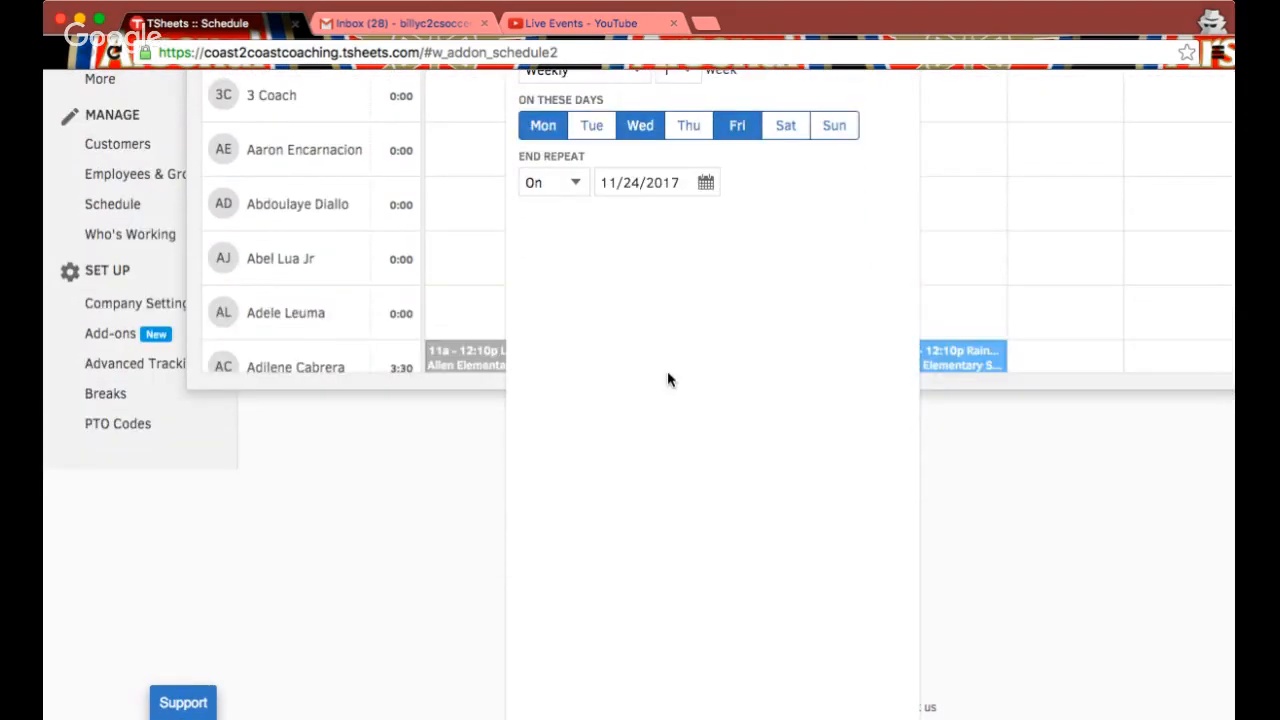
scroll(669, 379, up, 7)
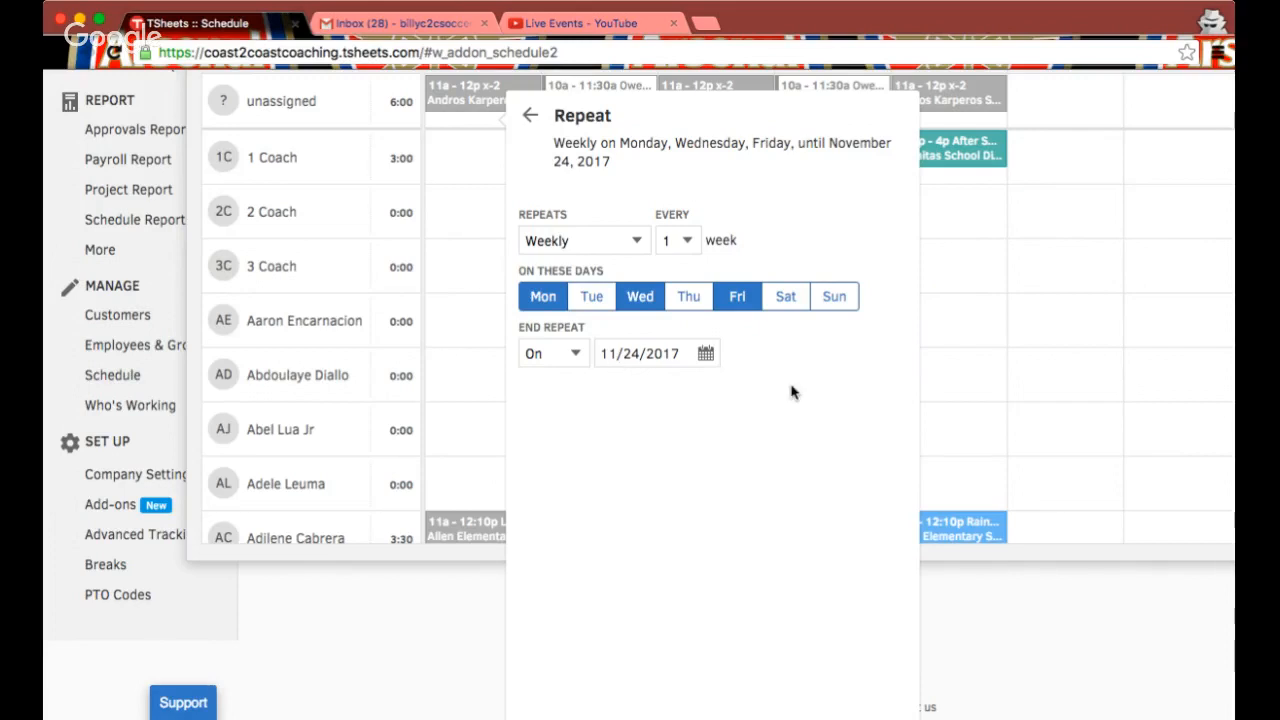
scroll(791, 392, down, 5)
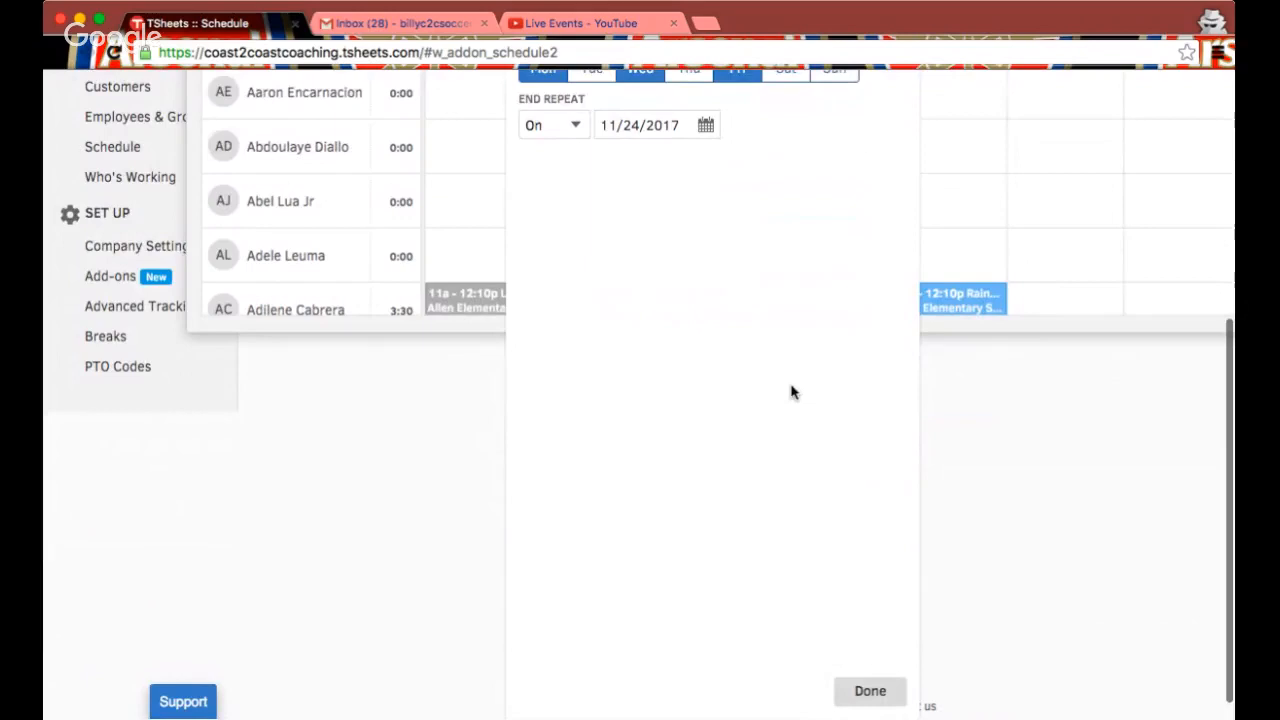
click(877, 697)
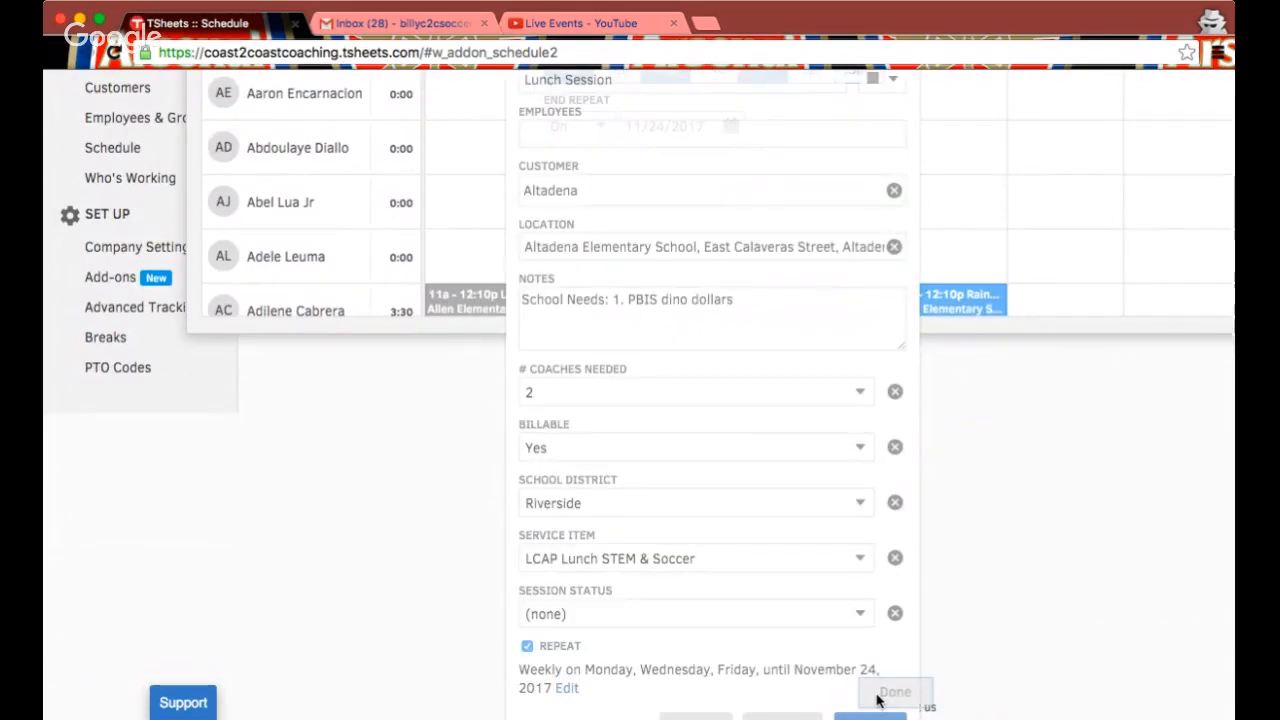
scroll(735, 463, up, 7)
scroll(737, 460, down, 7)
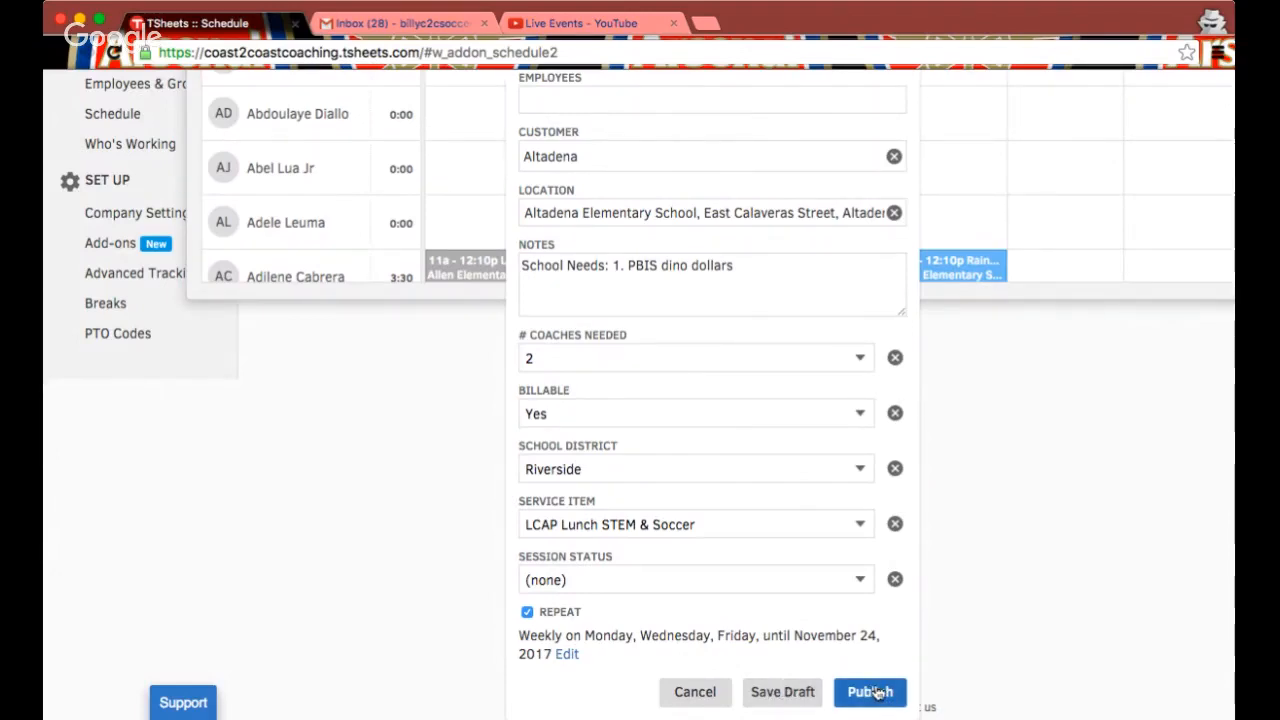
click(769, 699)
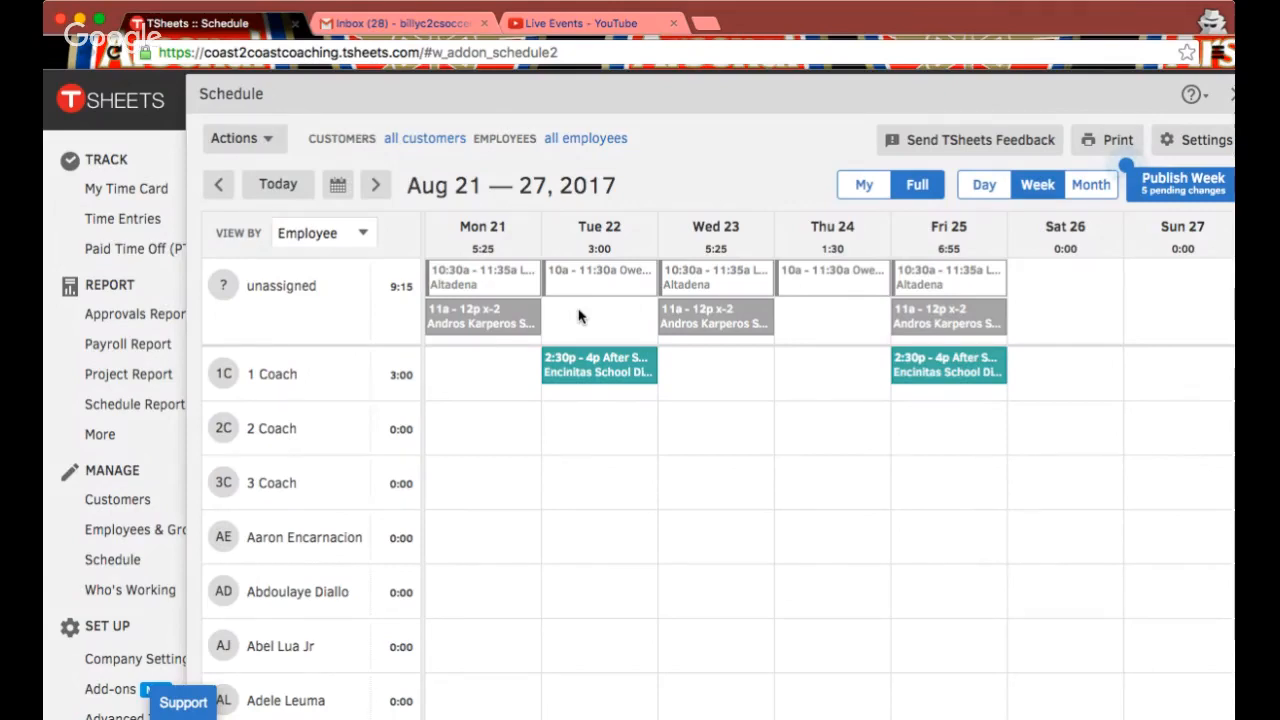
- Open the unassigned Altadena shift on Monday, Aug 21 for editing as a whole repeating series
click(489, 285)
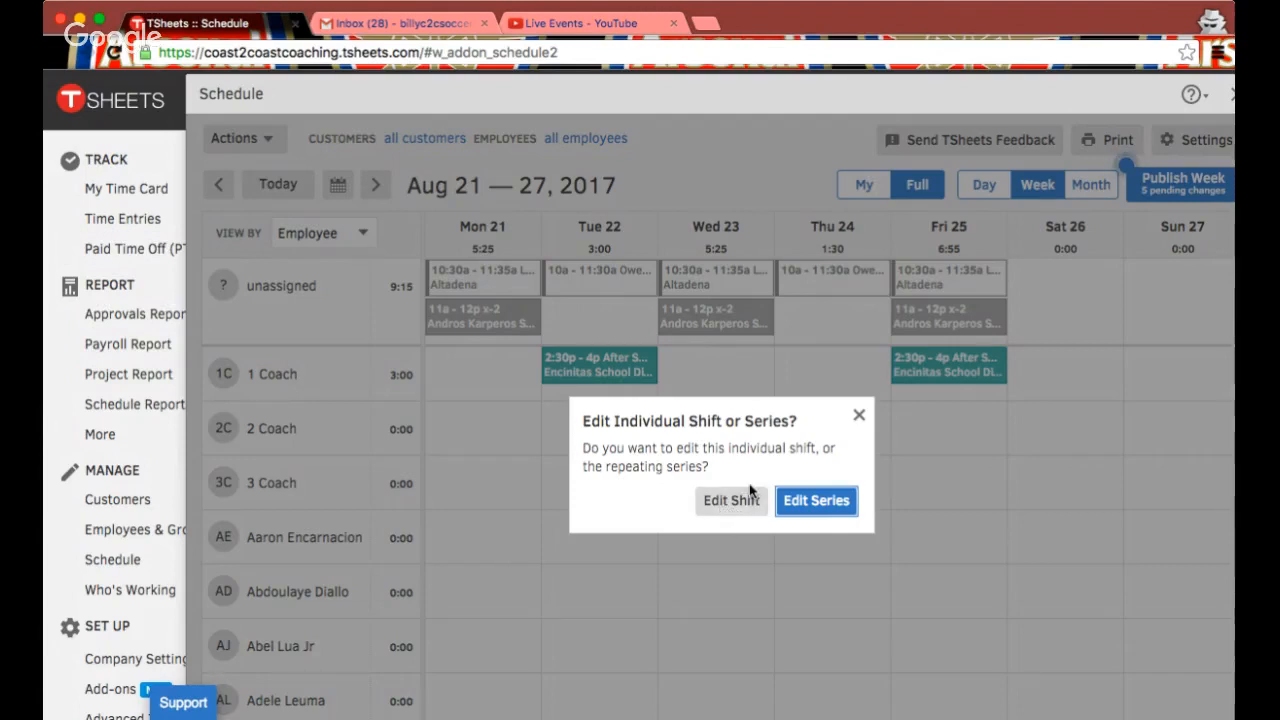
click(813, 503)
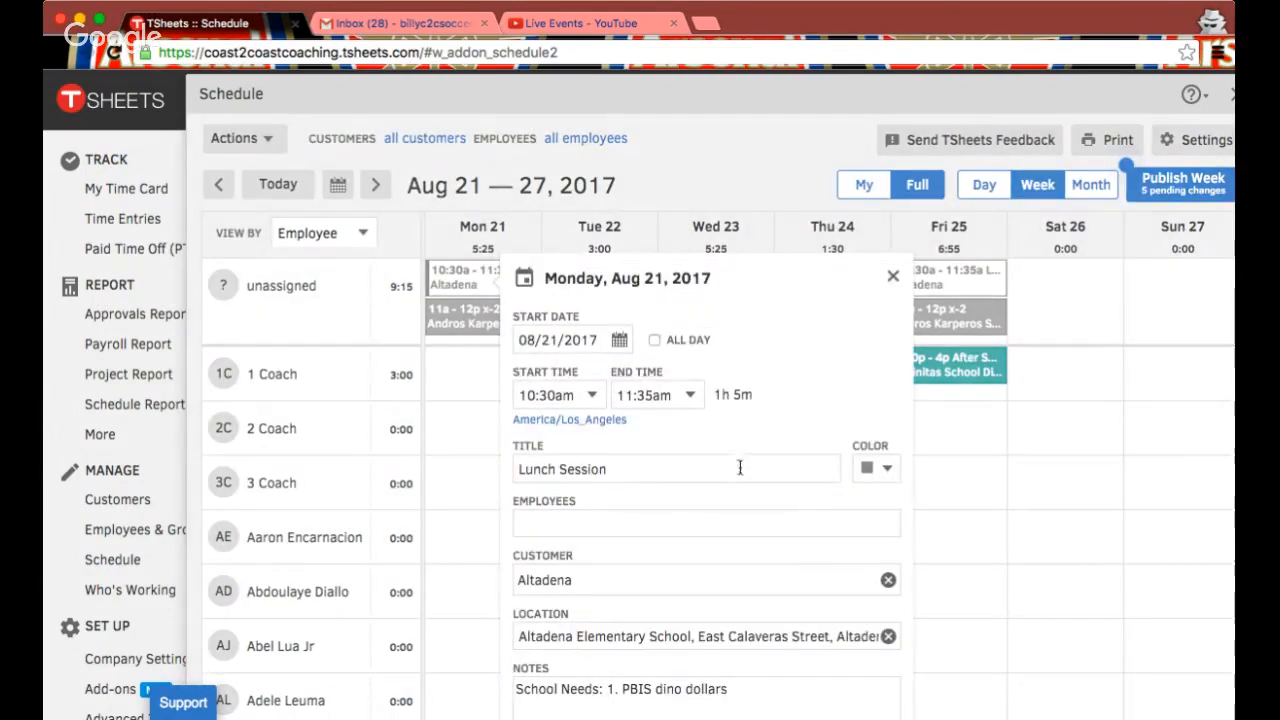
scroll(786, 346, down, 2)
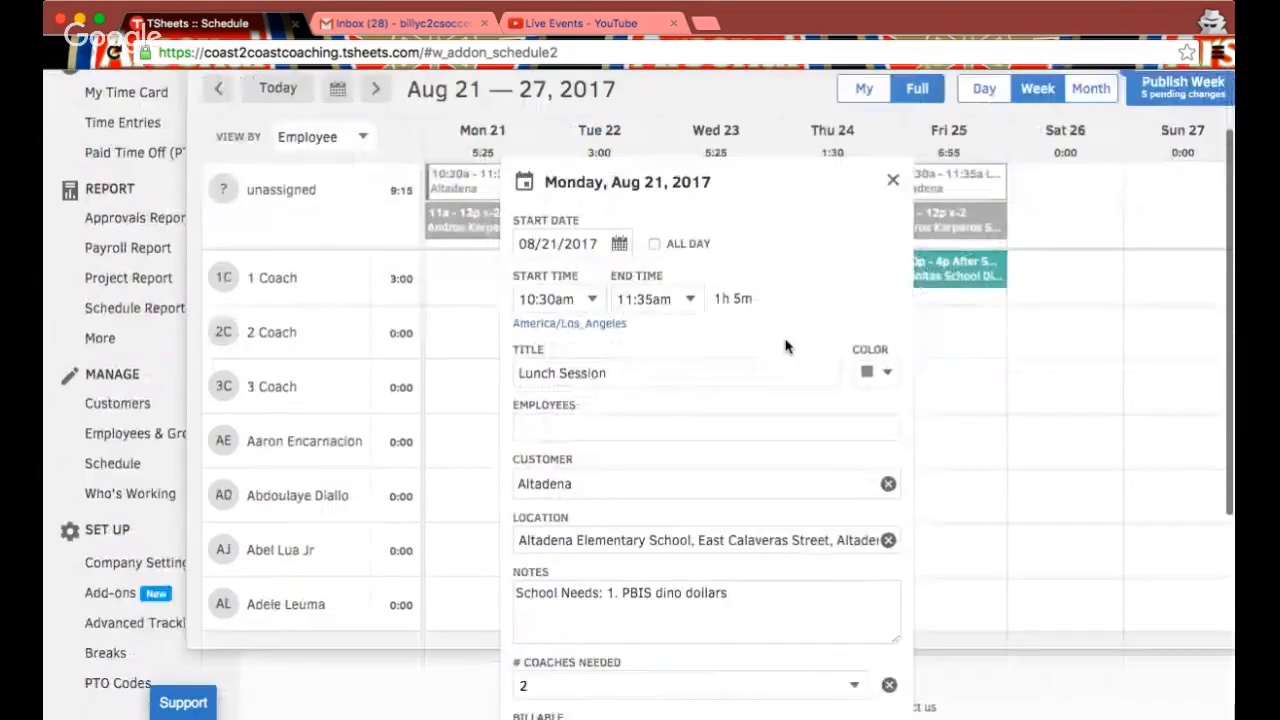
scroll(700, 371, down, 1)
scroll(634, 374, down, 1)
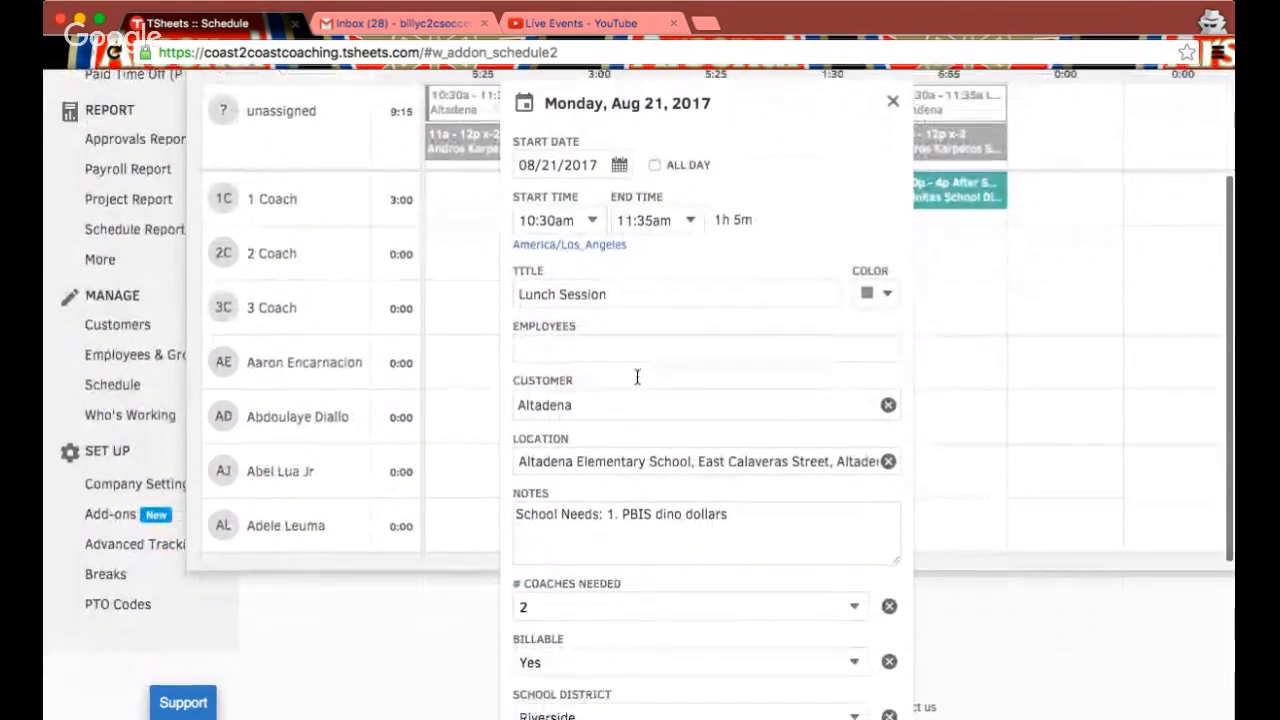
- Assign the first employee in the alphabetical employee list to the Lunch Session series
click(591, 349)
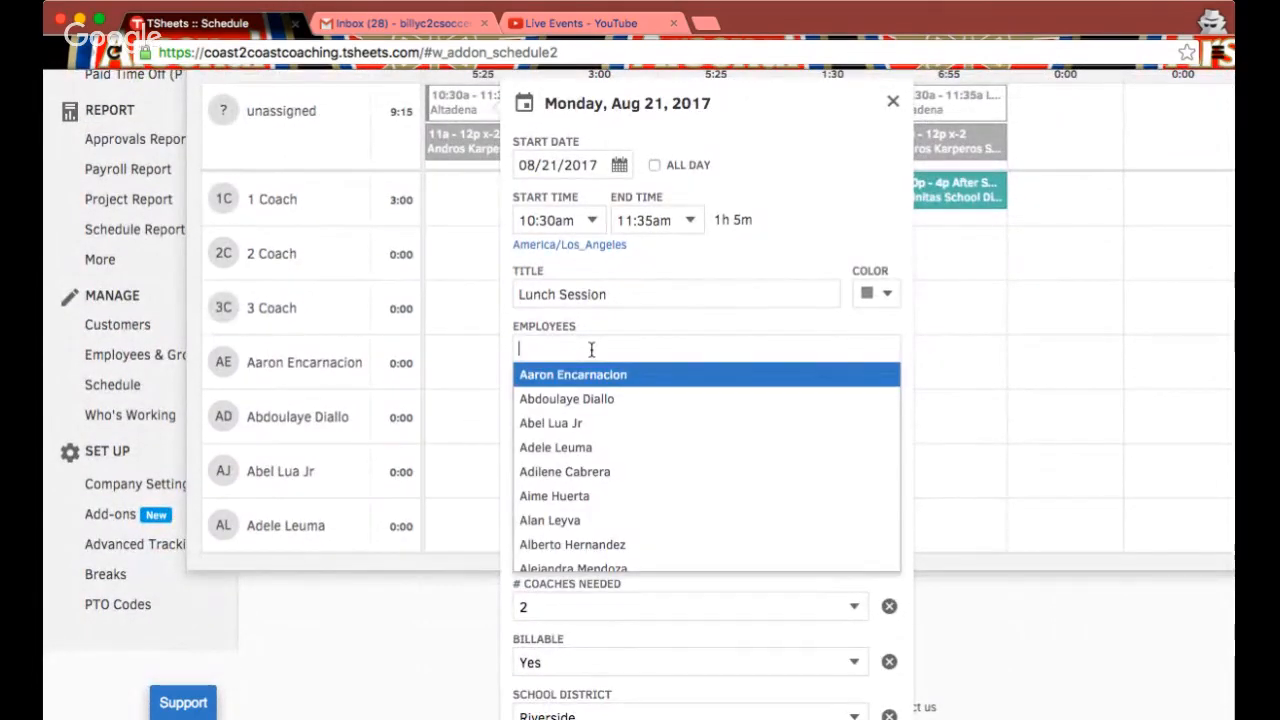
text(da)
key(BackSpace)
key(BackSpace)
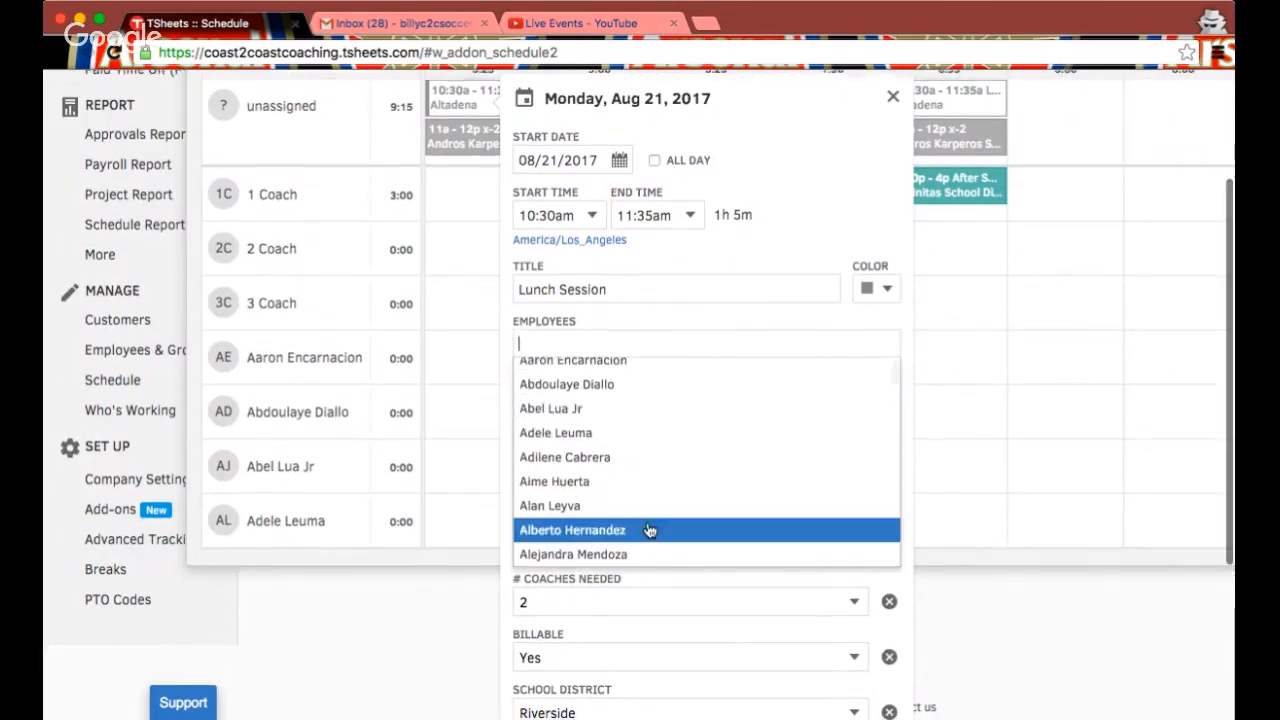
scroll(650, 531, down, 10)
scroll(650, 531, down, 6)
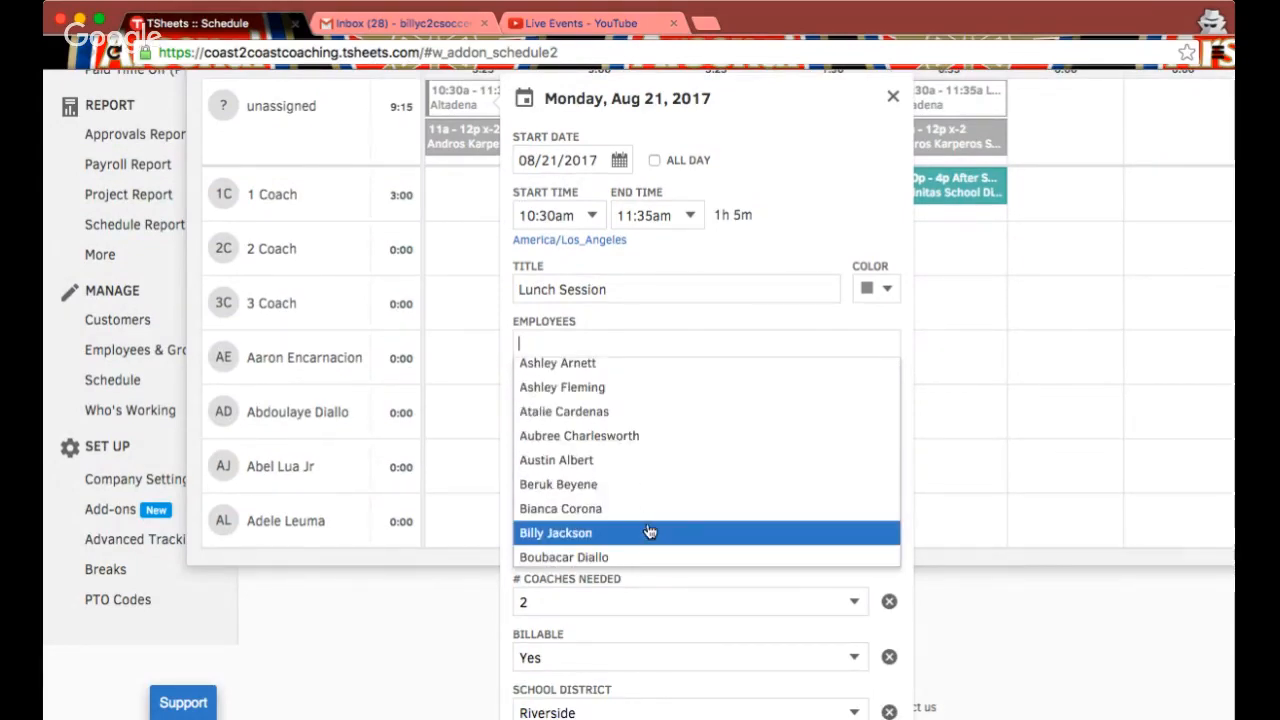
scroll(645, 535, up, 1)
scroll(660, 512, up, 8)
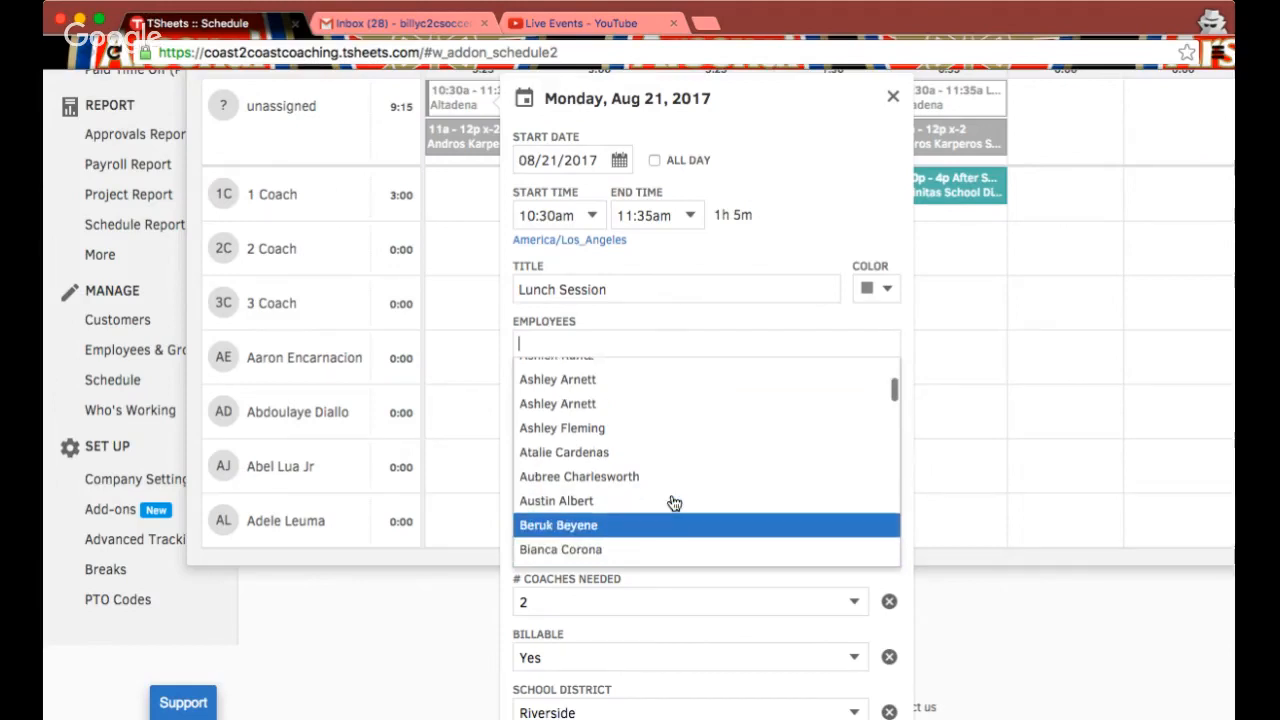
scroll(673, 505, up, 3)
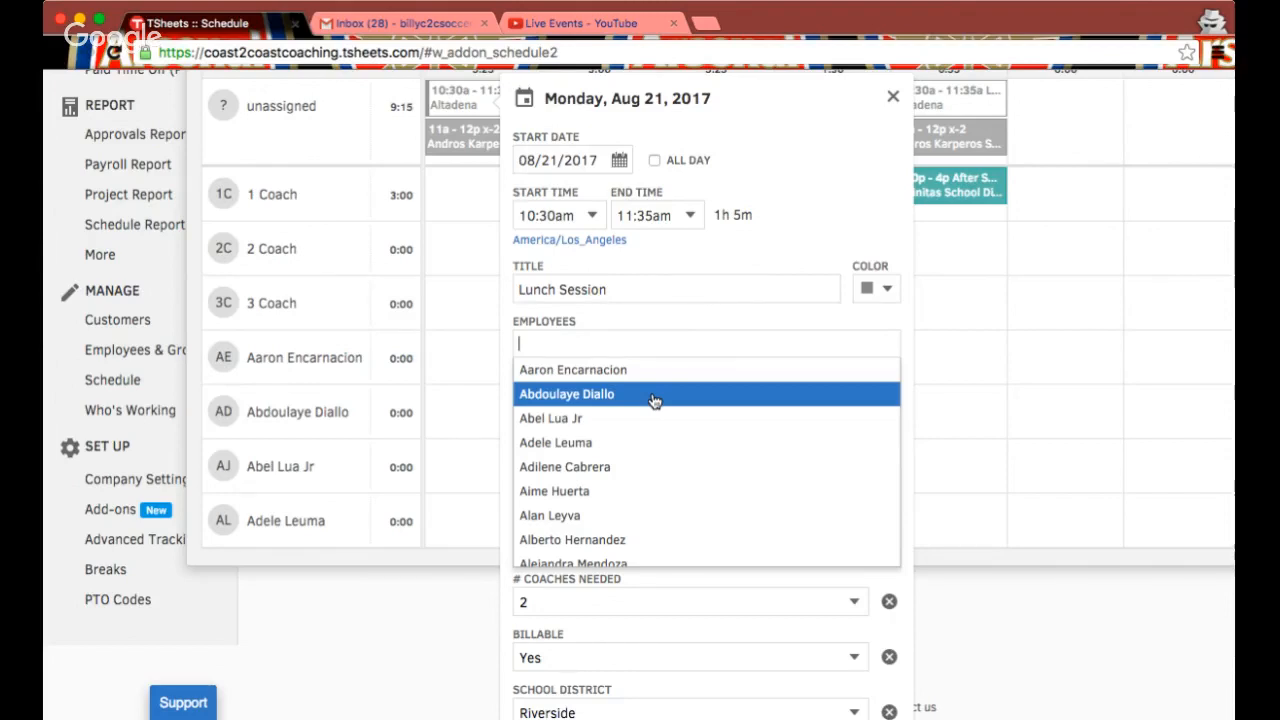
click(618, 370)
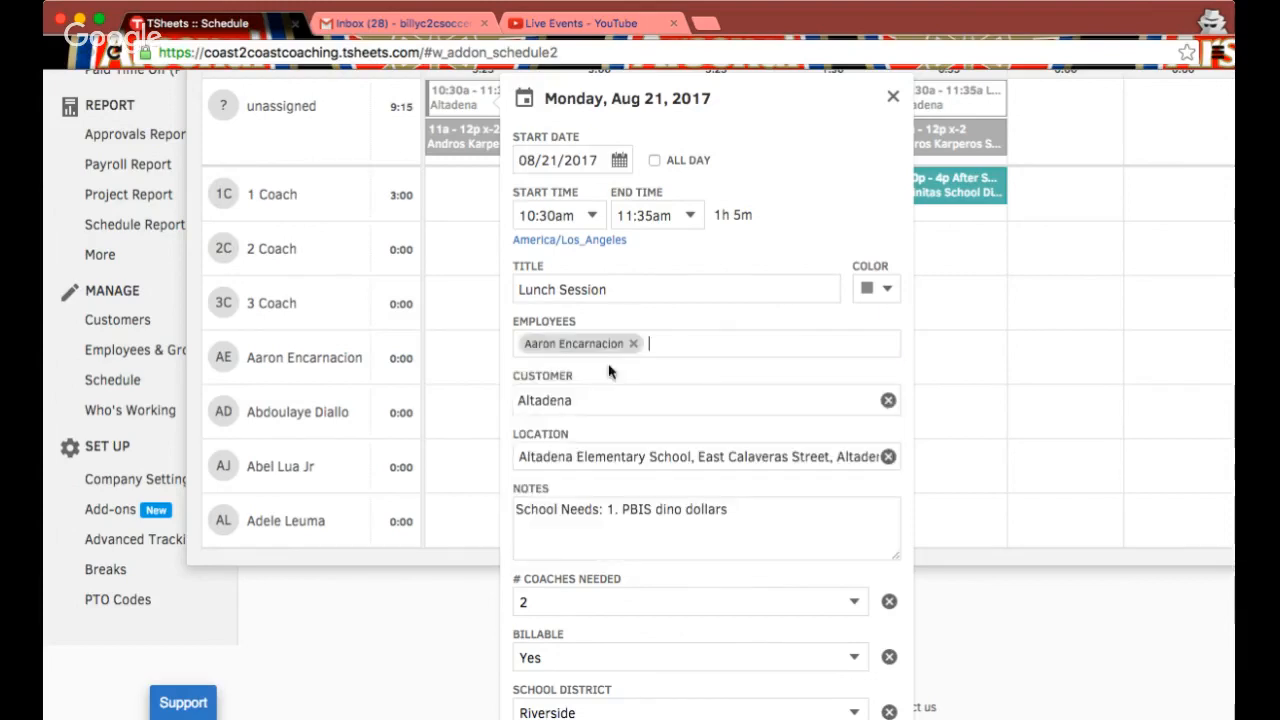
- Publish the Altadena Lunch Session series with its assigned employee
scroll(734, 374, down, 3)
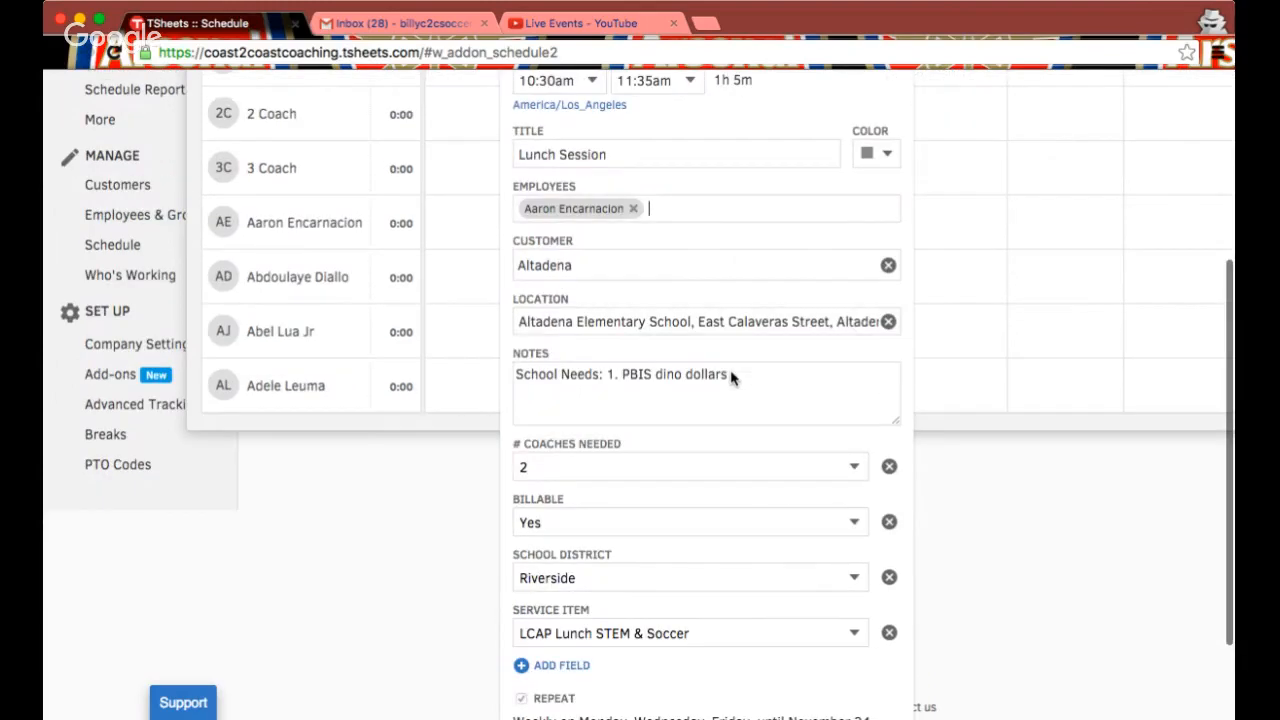
scroll(730, 376, down, 2)
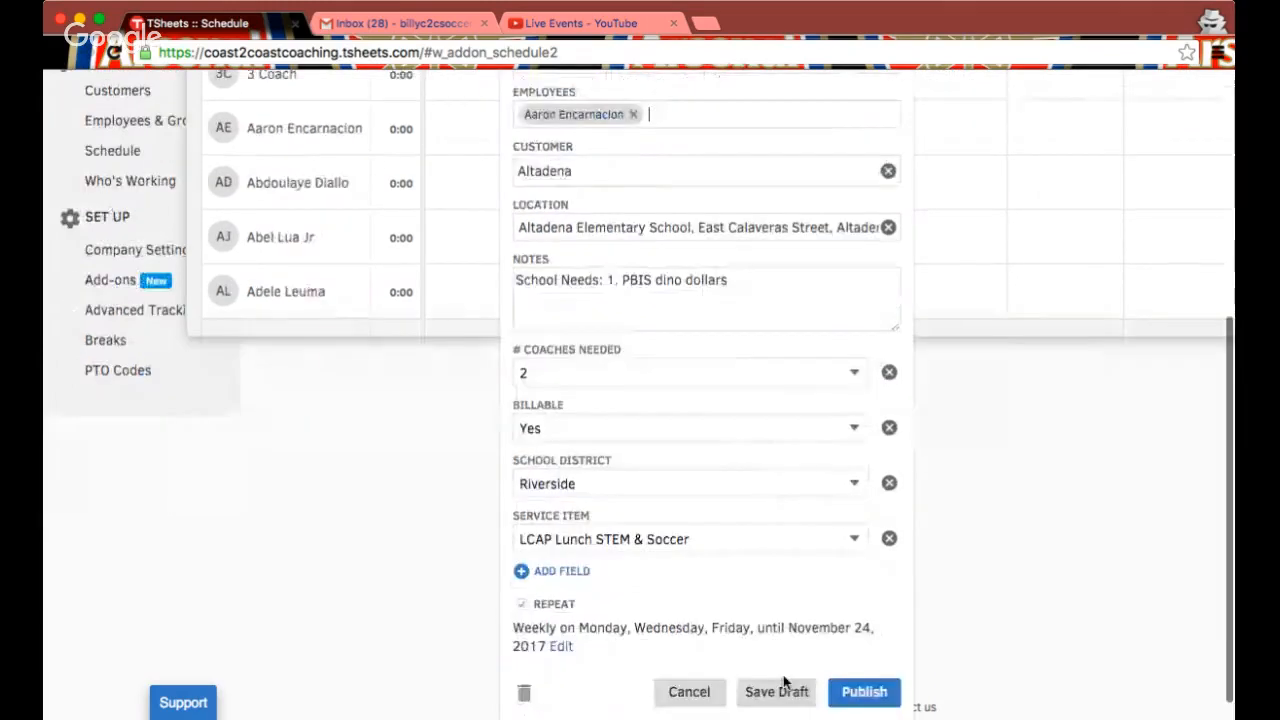
click(864, 693)
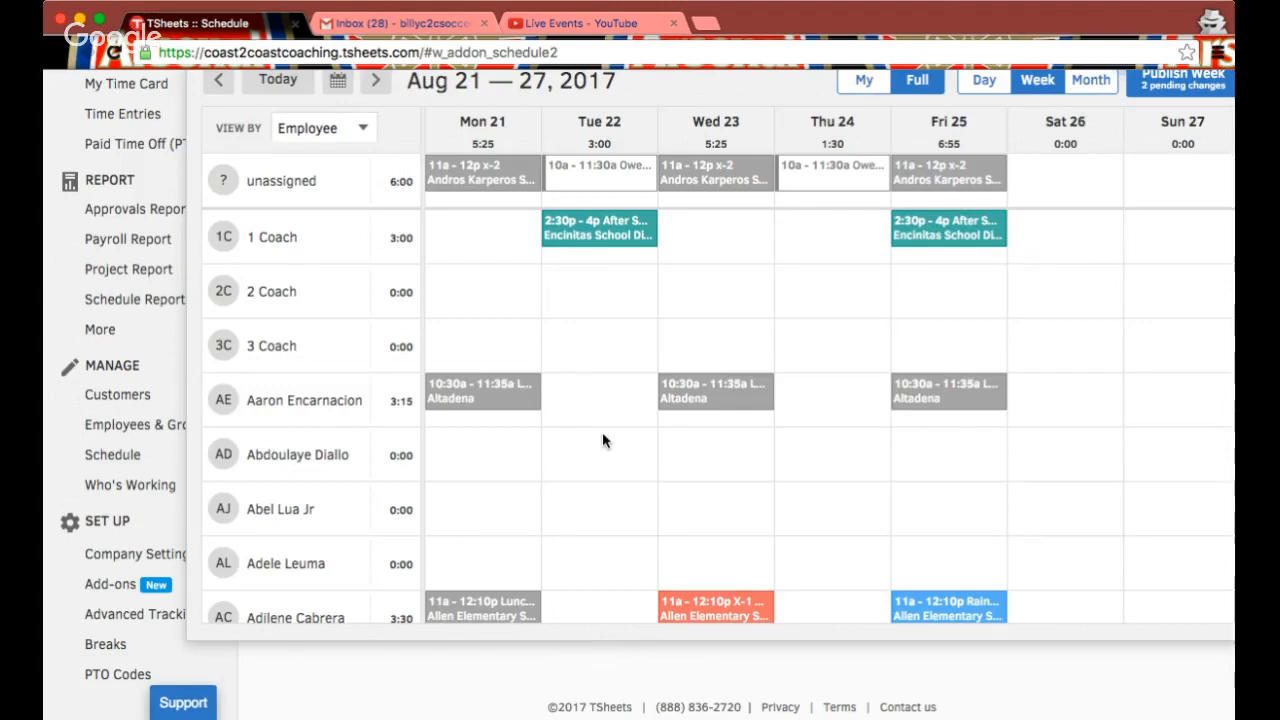
- Reopen the published Altadena series from Monday, Aug 21, add the fourth listed employee as second coach, and publish it
click(489, 401)
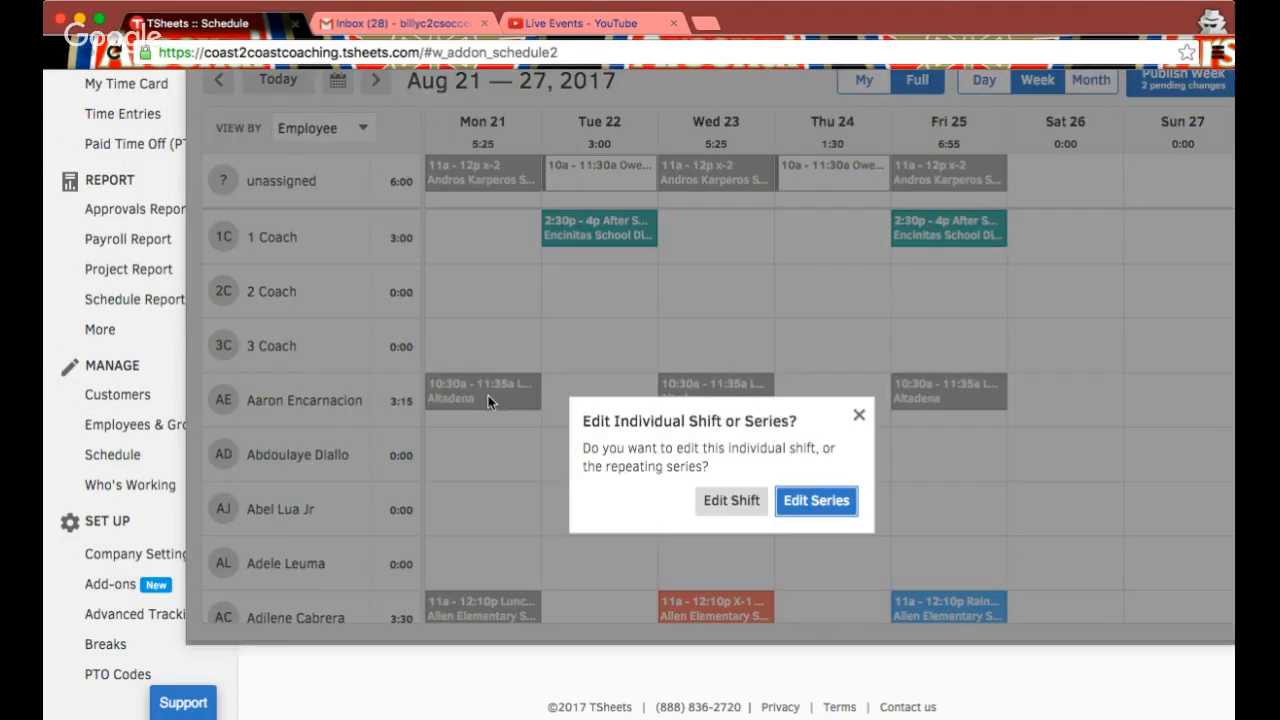
click(835, 508)
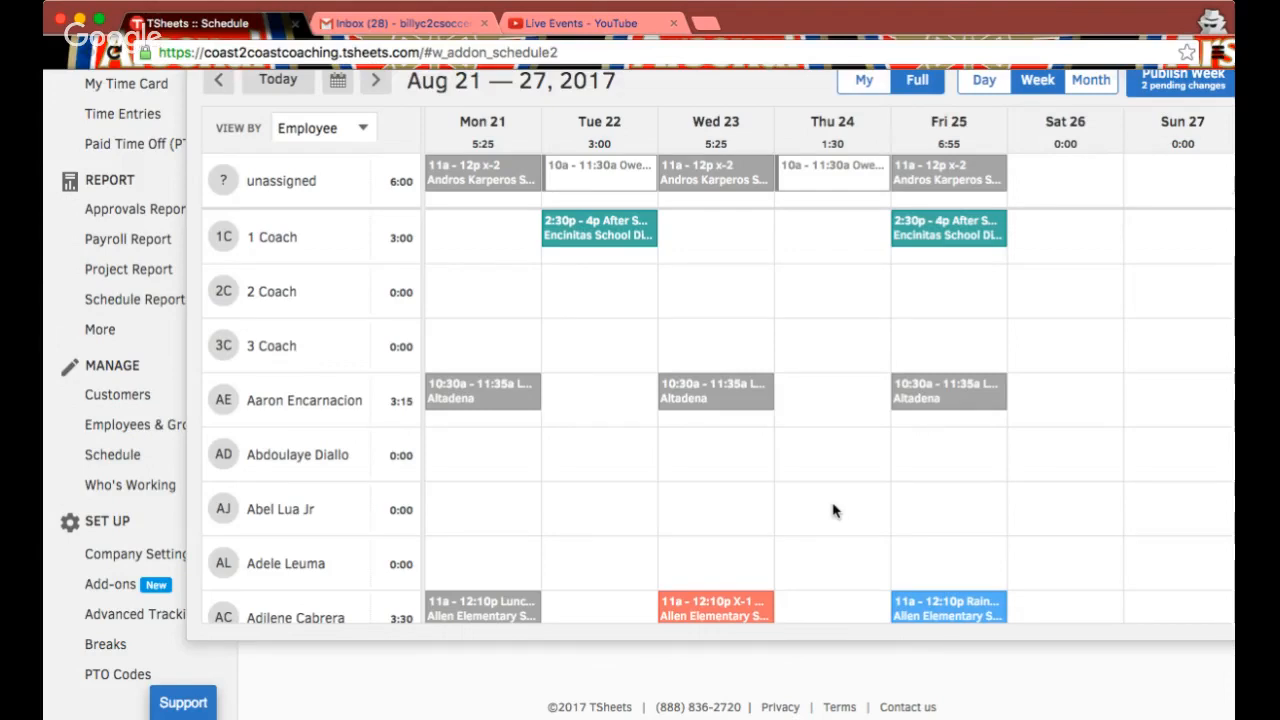
click(756, 270)
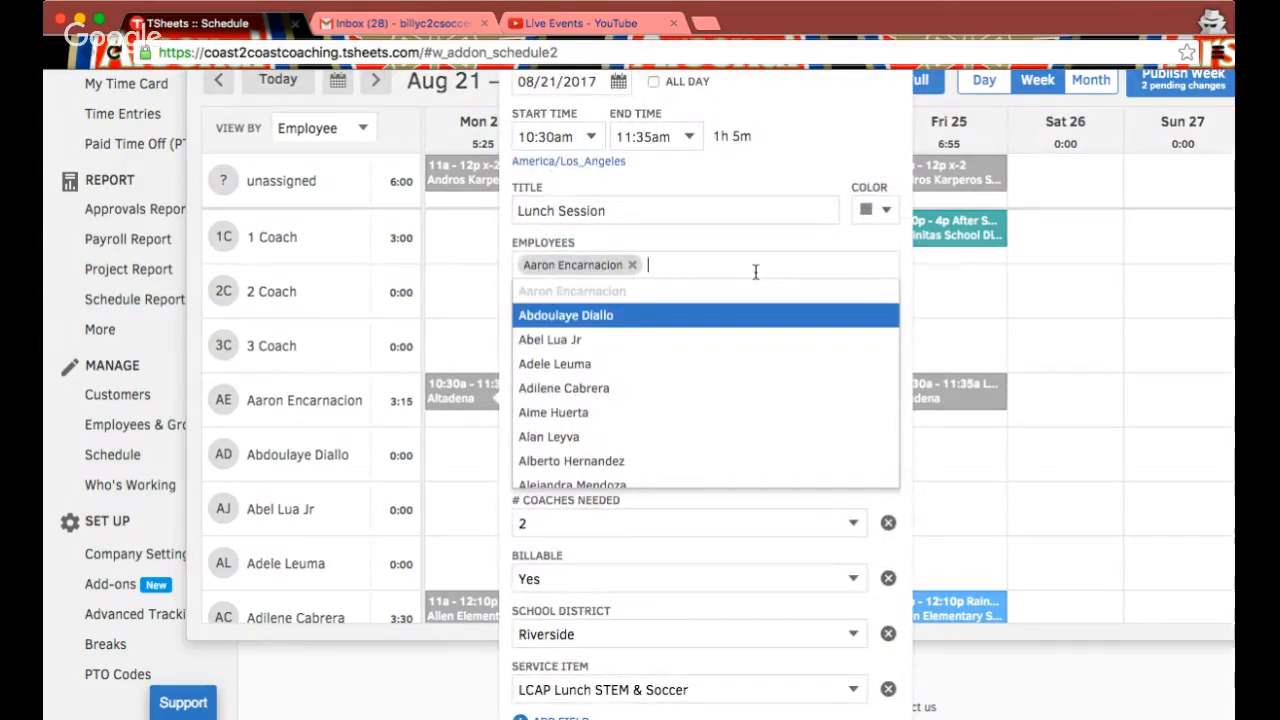
click(664, 366)
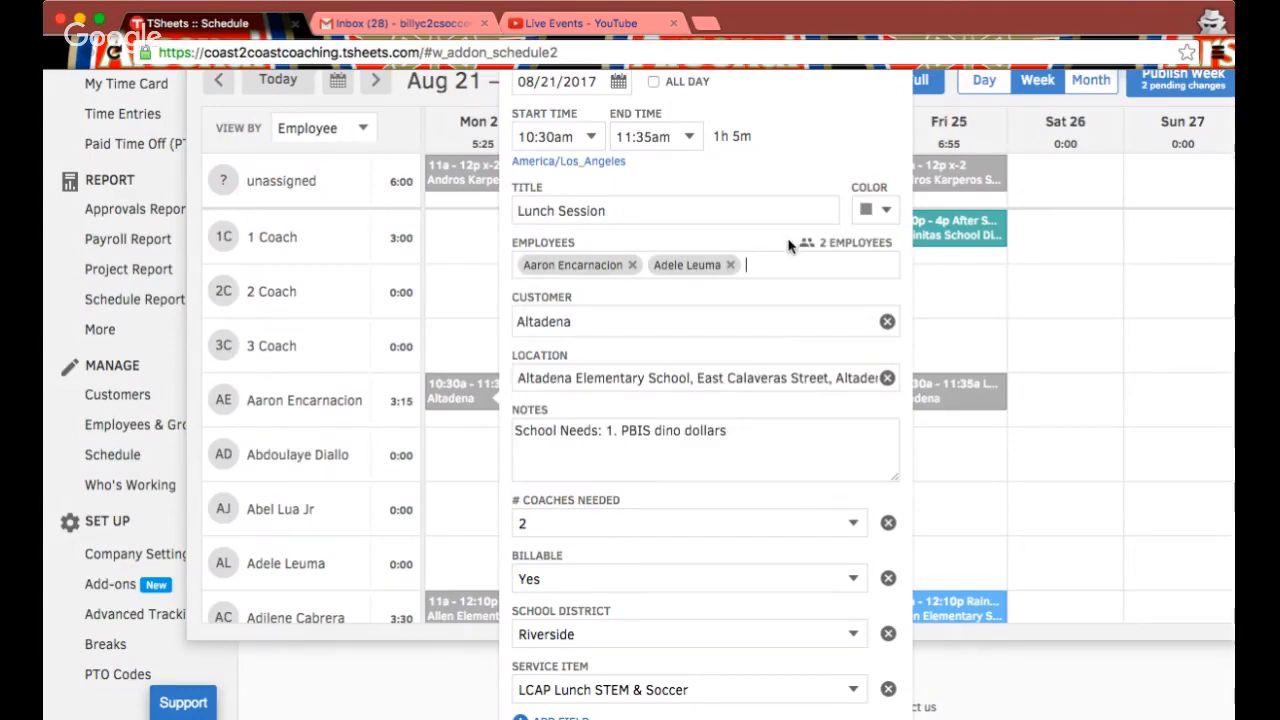
scroll(771, 366, down, 3)
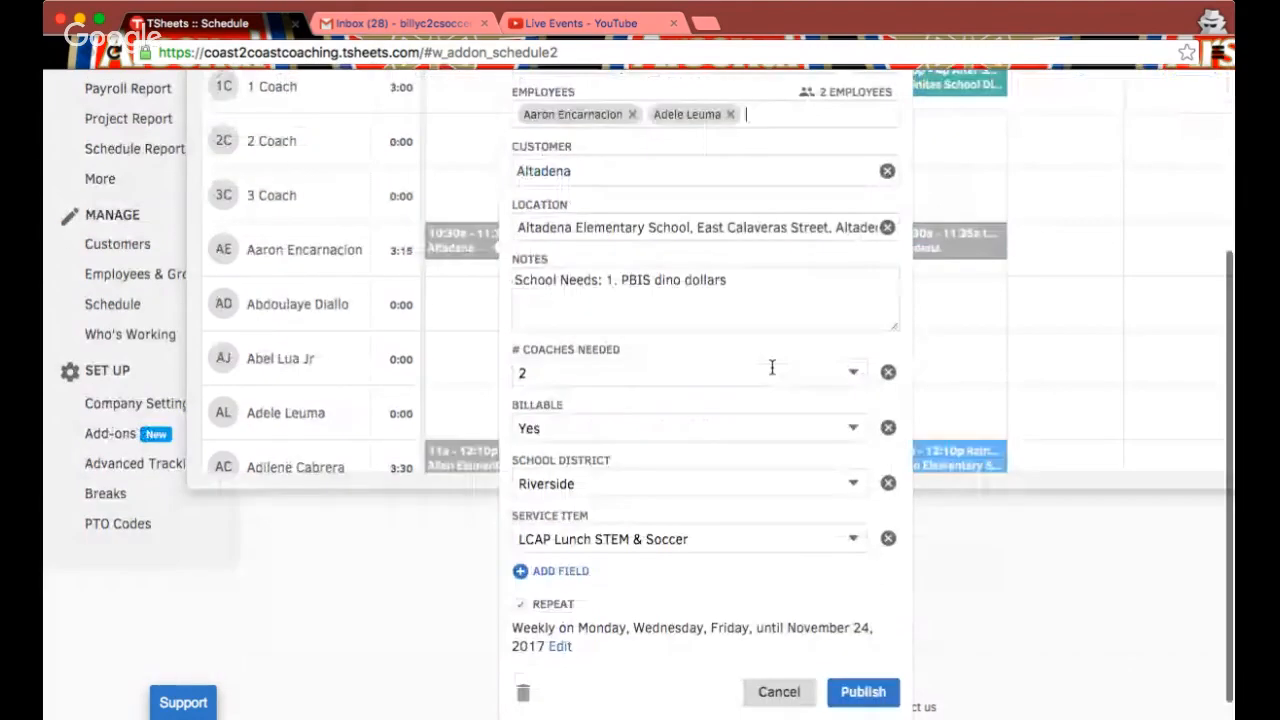
click(846, 691)
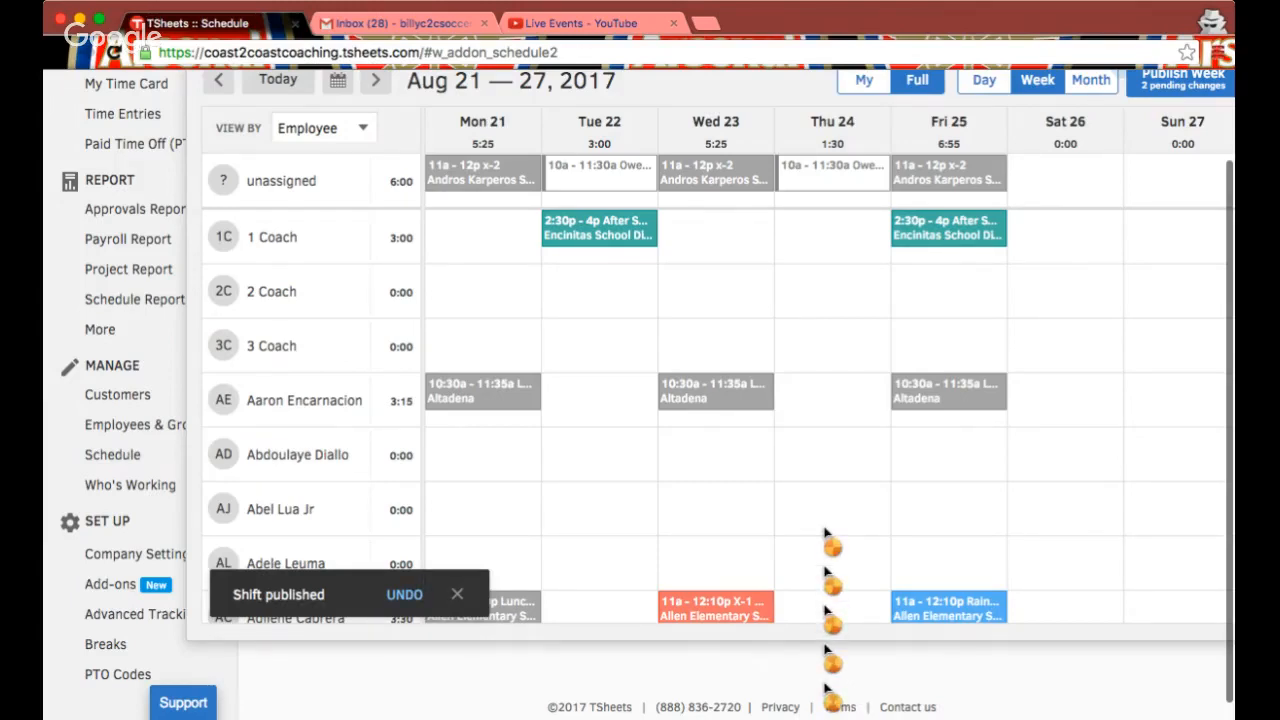
- Open the first assigned coach's Altadena shift on Wednesday, Aug 23 for editing as an individual shift
scroll(823, 531, down, 2)
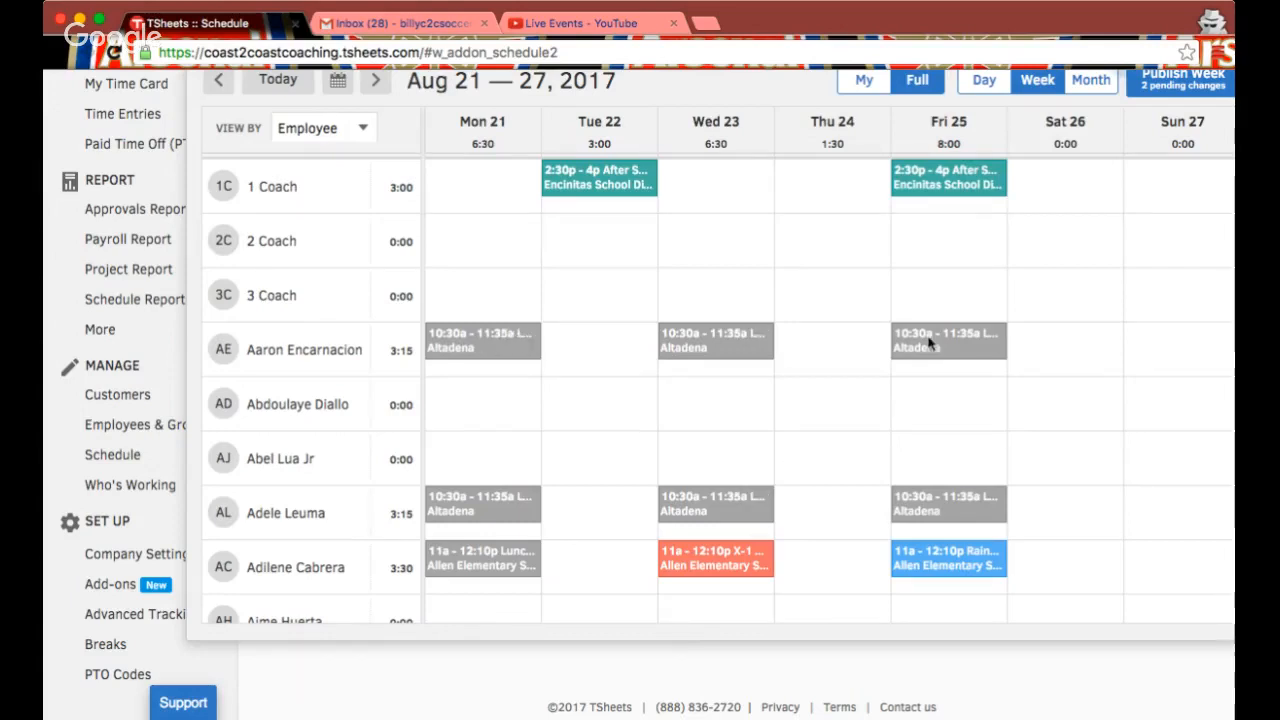
scroll(740, 474, up, 2)
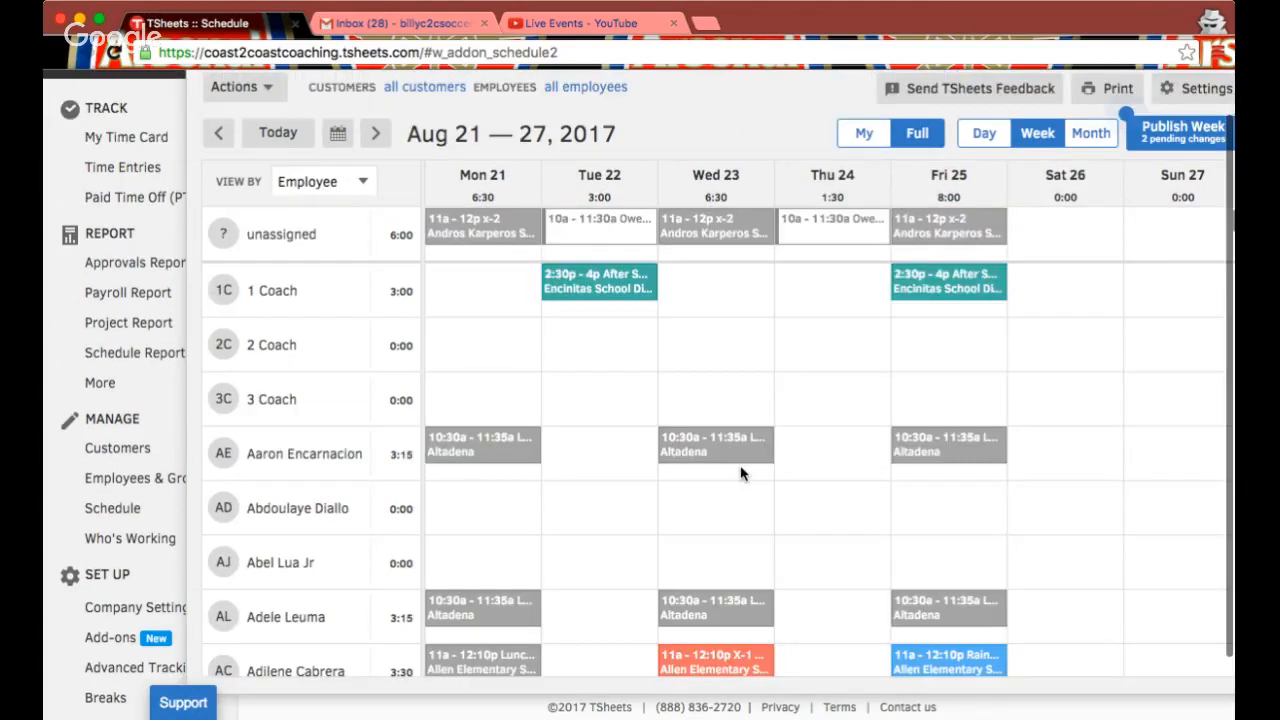
scroll(740, 474, up, 1)
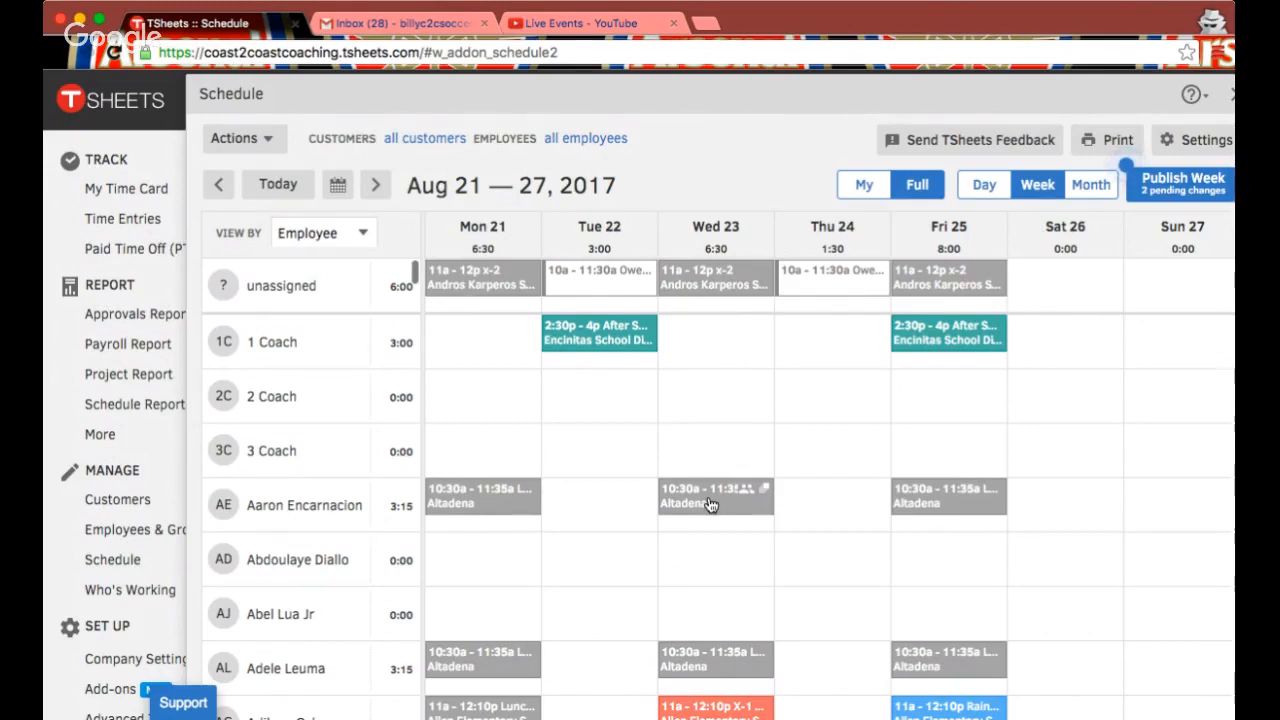
click(709, 504)
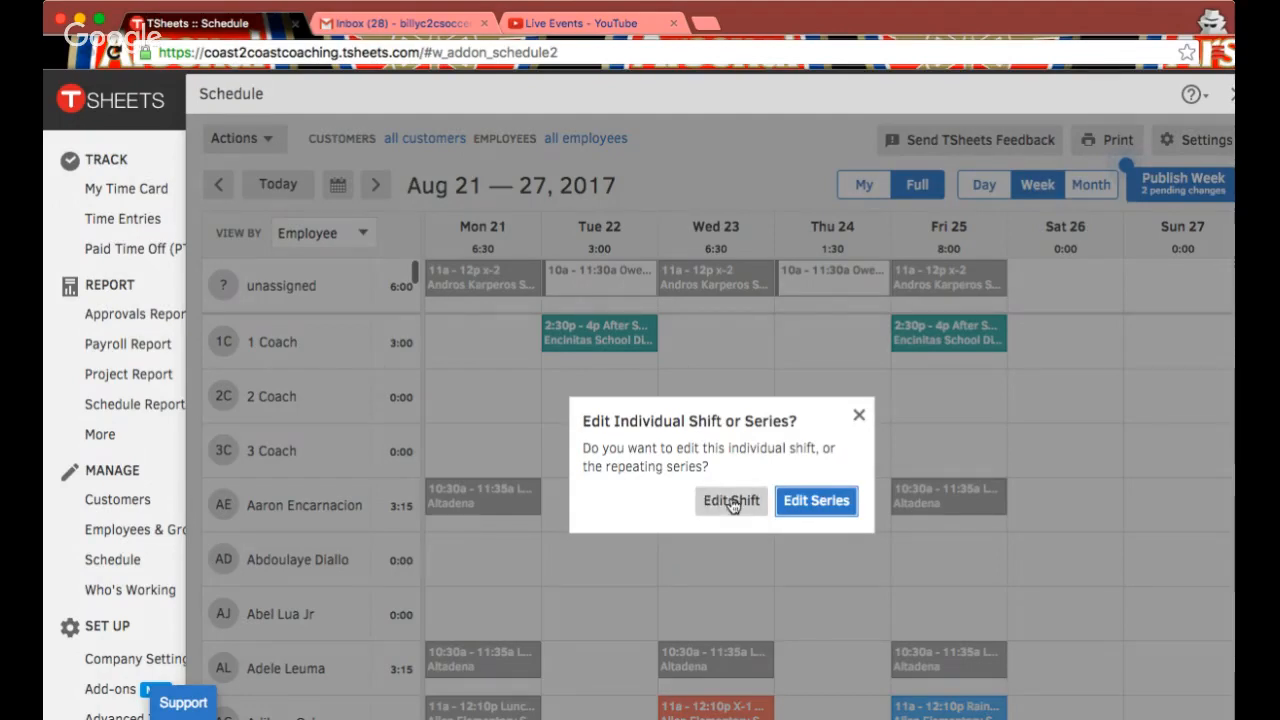
click(731, 501)
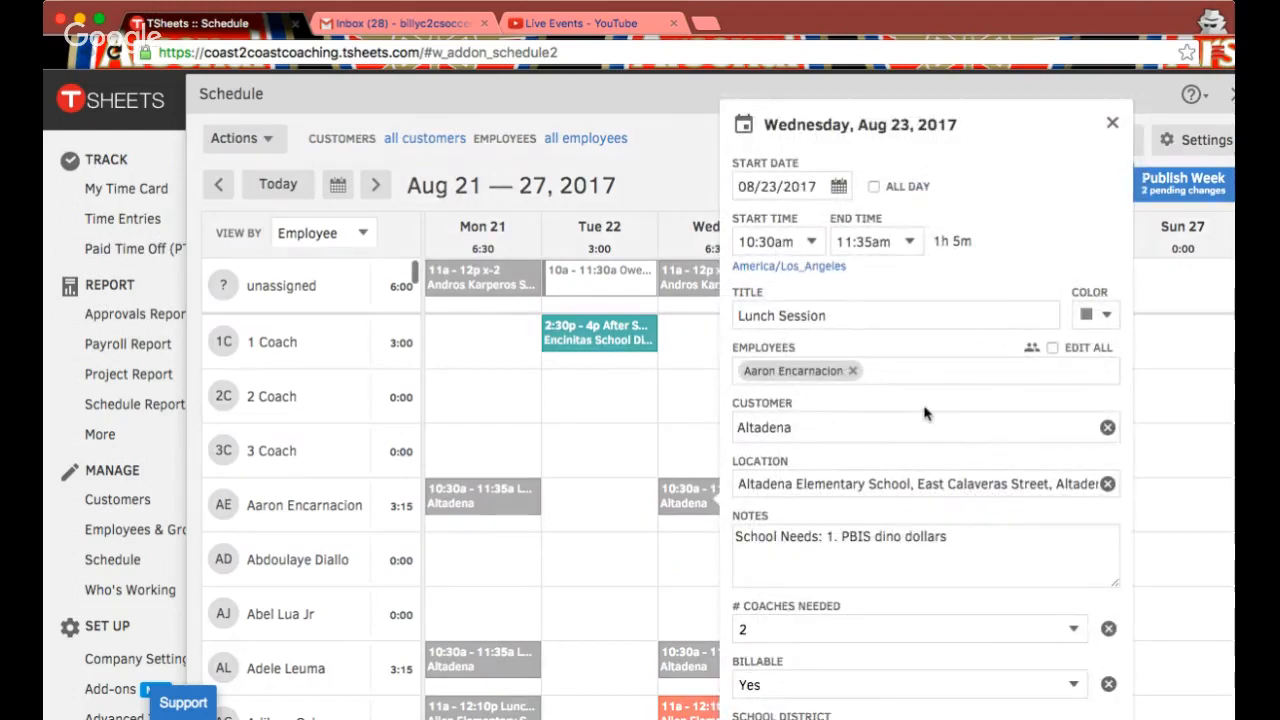
- Set the color of the individual Wednesday, Aug 23 Lunch Session shift to red
scroll(918, 375, down, 3)
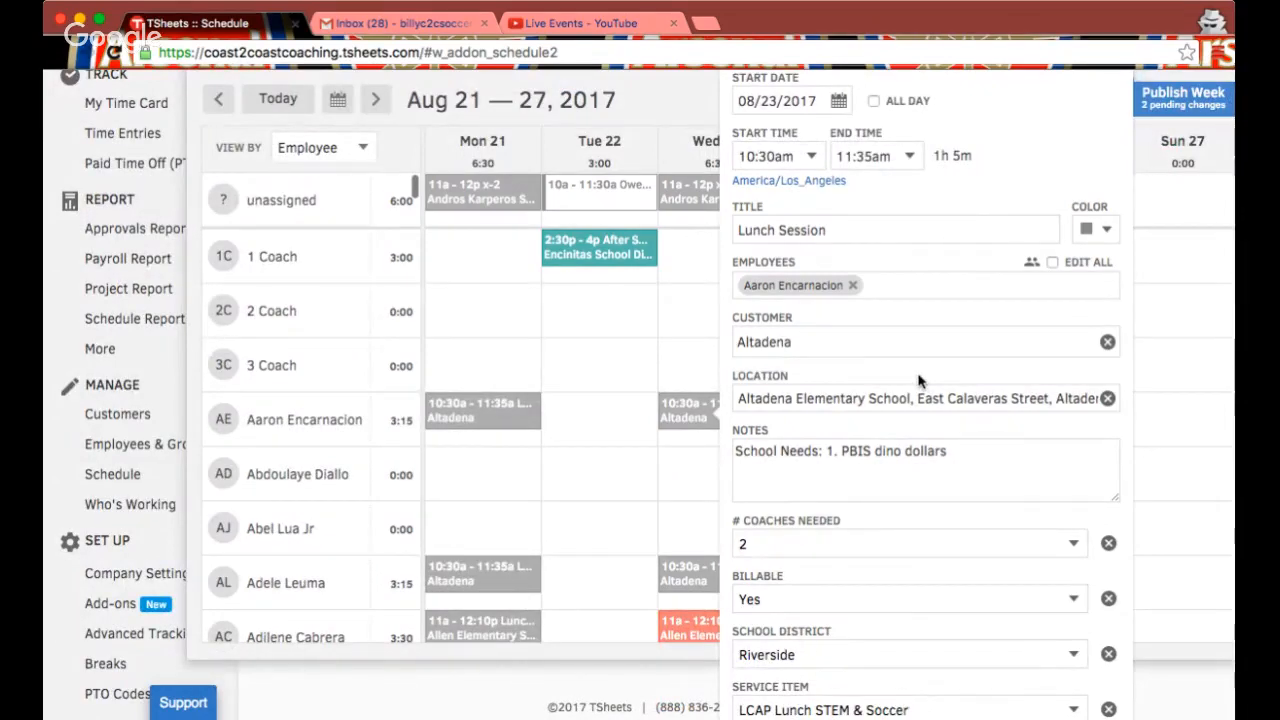
scroll(928, 318, right, 1)
scroll(928, 318, down, 1)
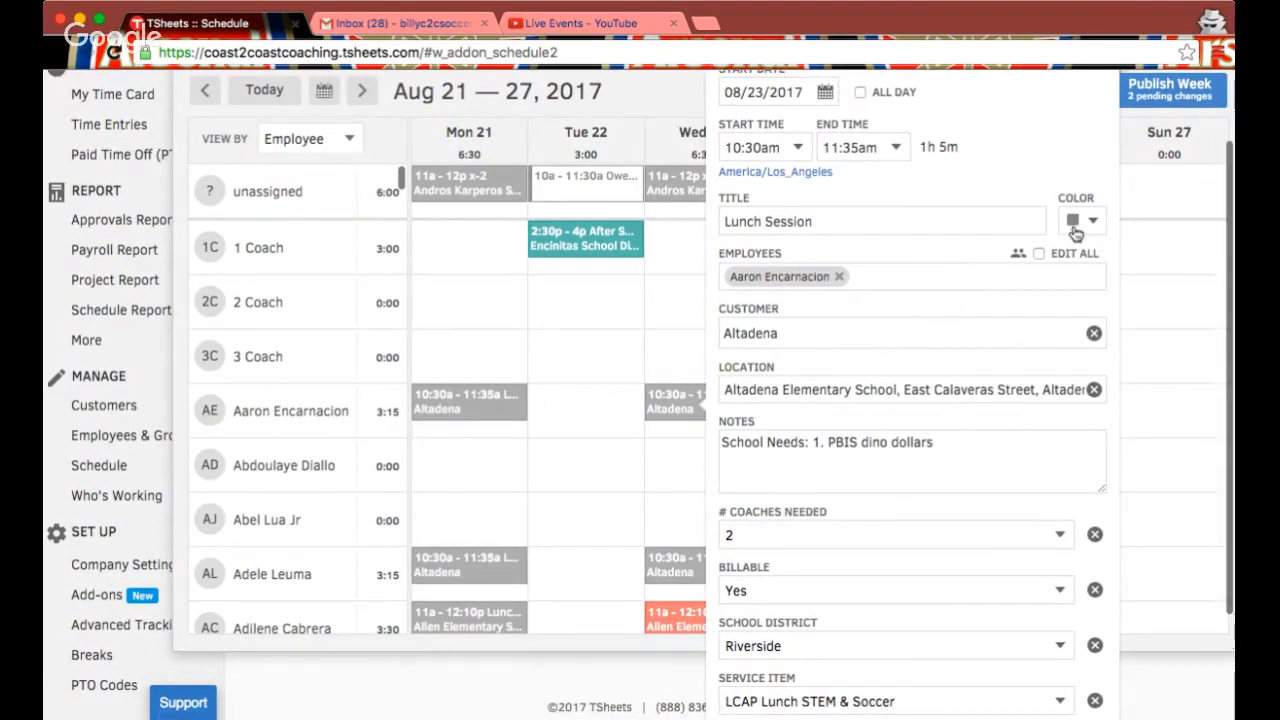
click(1095, 226)
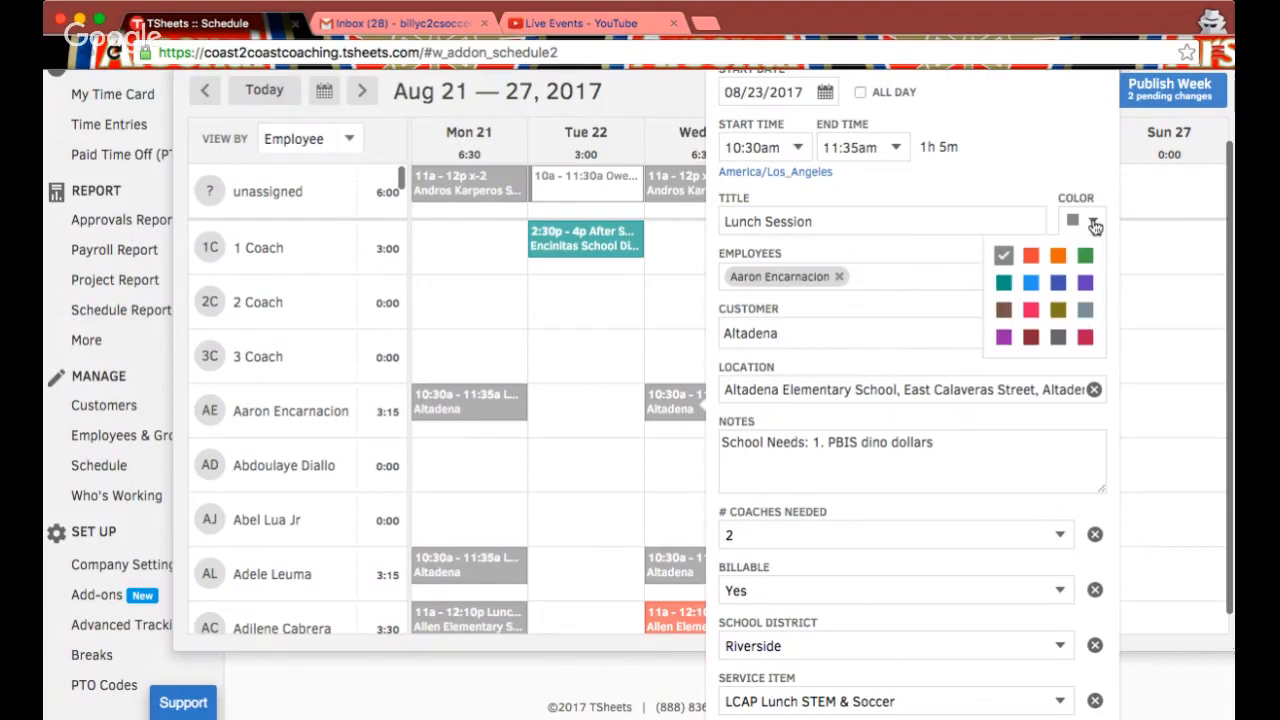
click(1031, 257)
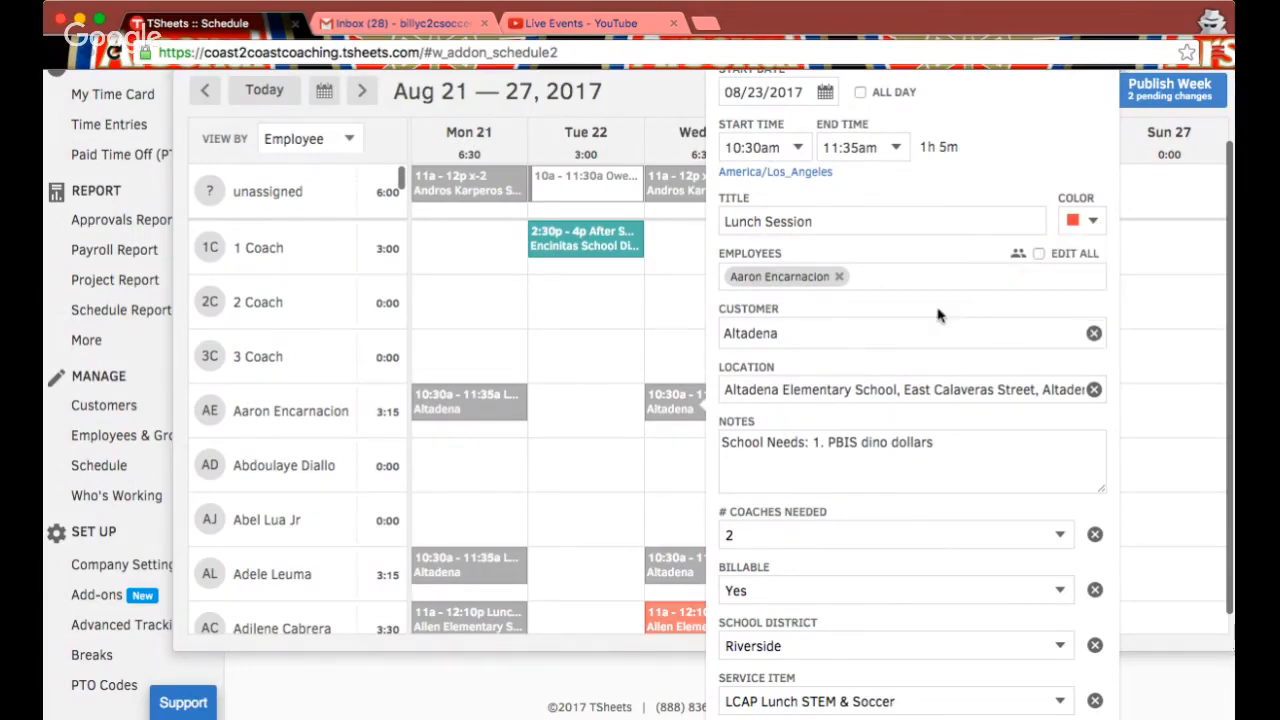
scroll(858, 338, down, 2)
scroll(858, 338, down, 2)
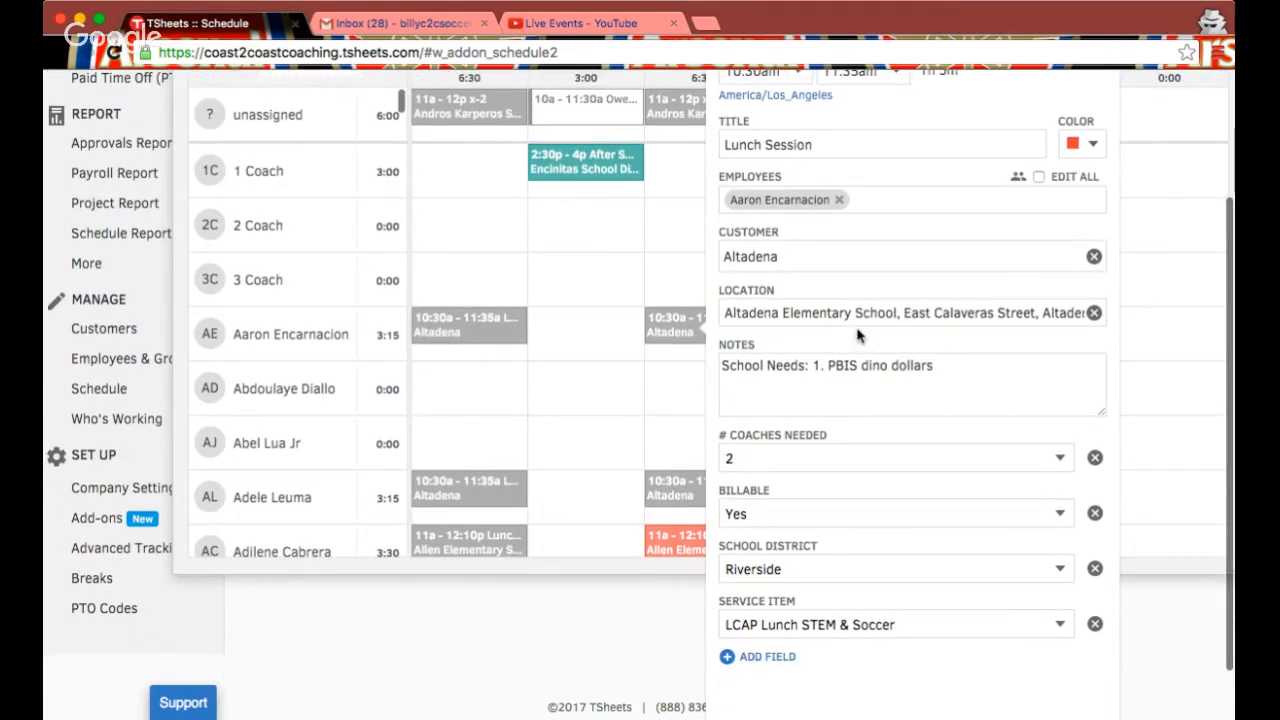
- Add the line "Coach called out sick" above the School Needs text in the Wednesday, Aug 23 shift's notes
click(727, 324)
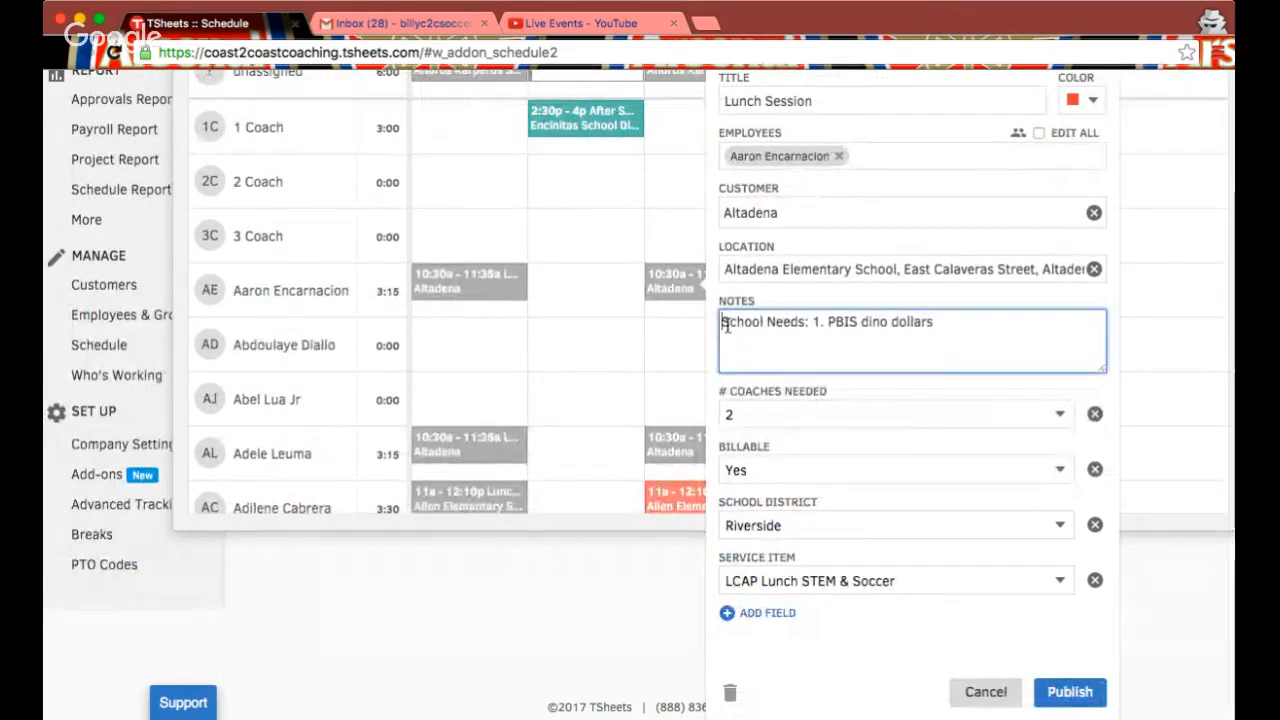
key(Return)
text(Coach)
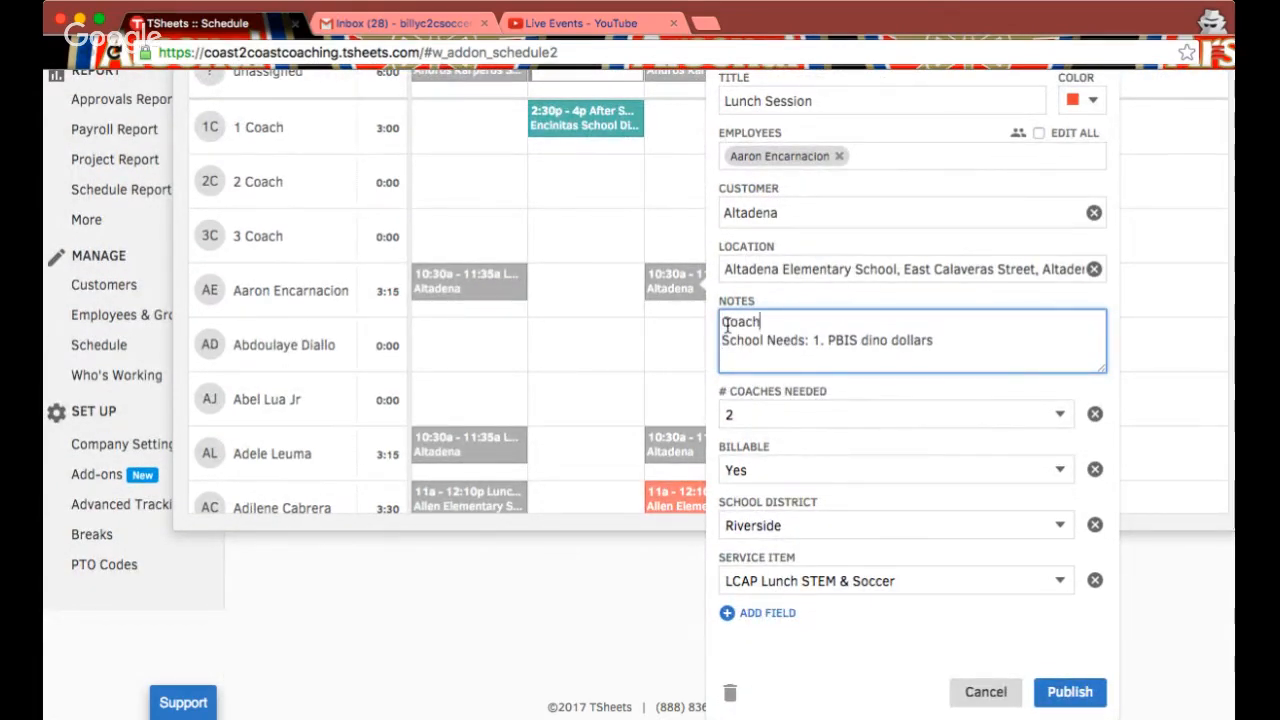
text( called out sick)
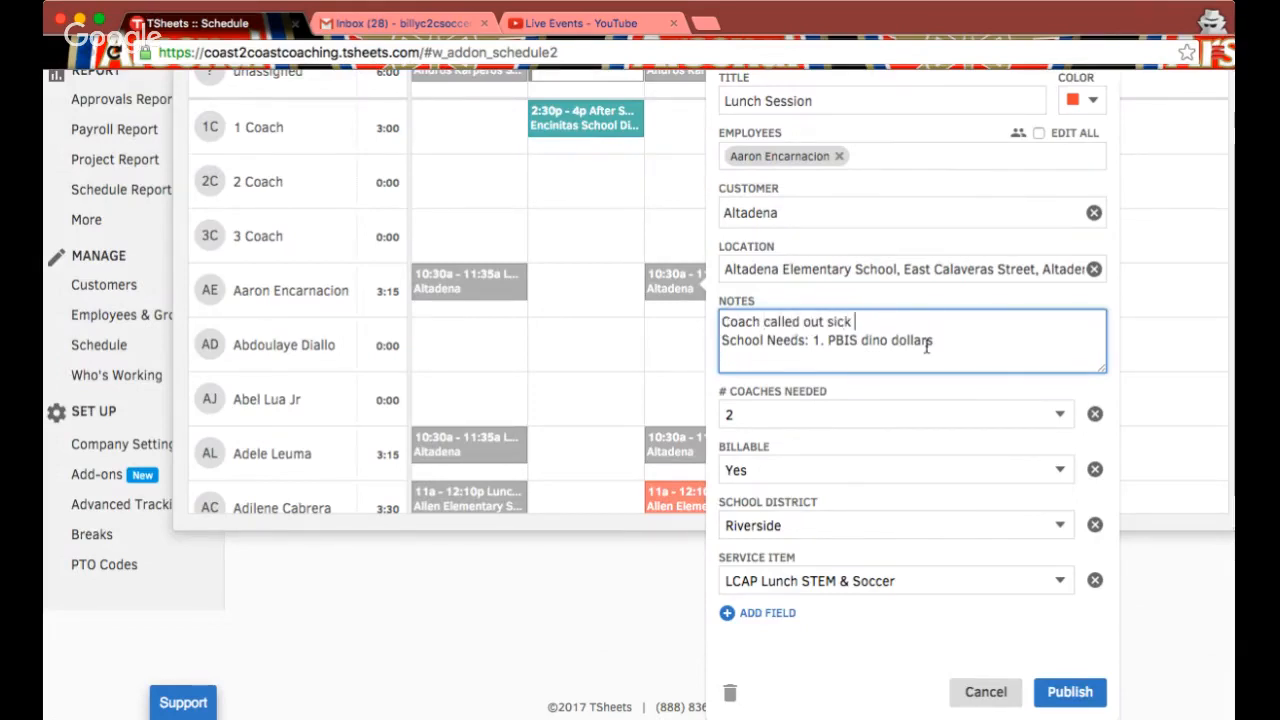
- Prefix the Wednesday, Aug 23 shift's title with X-1 so it reads "X-1 Lunch Session"
scroll(927, 345, up, 4)
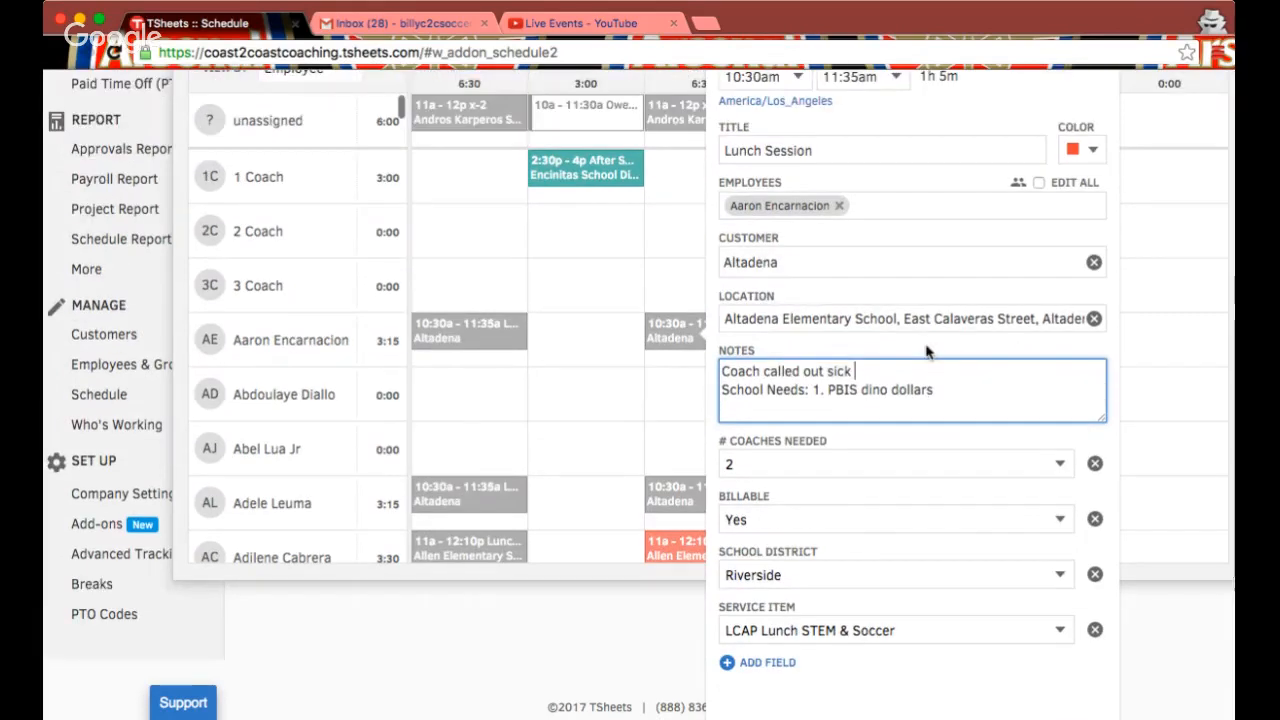
click(855, 293)
key(alt+shift+Left)
key(alt+shift+Left)
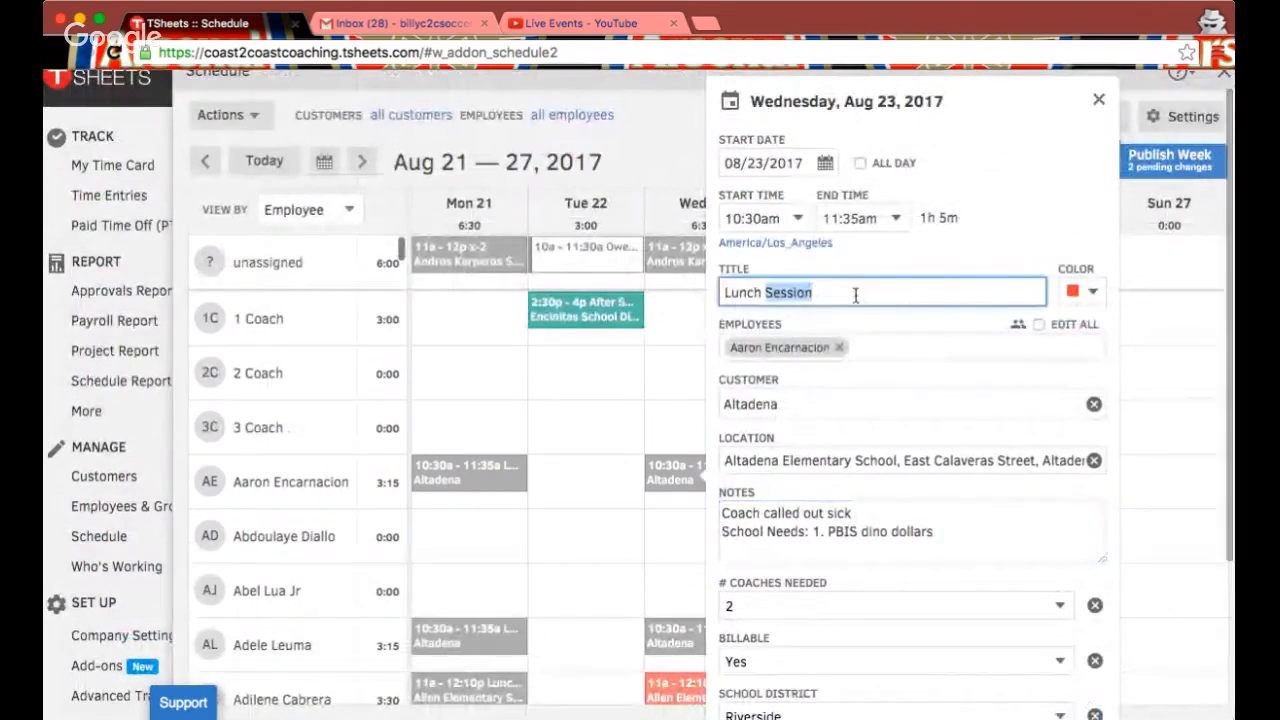
key(Left)
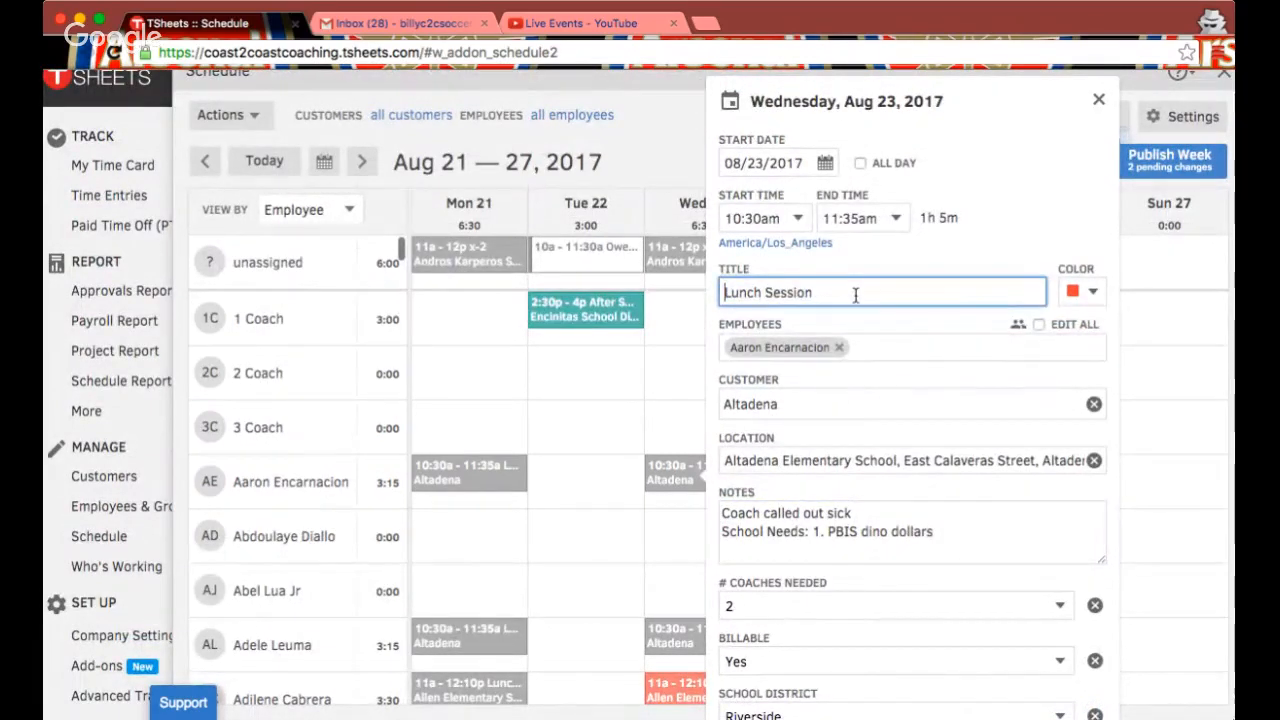
text(X-1)
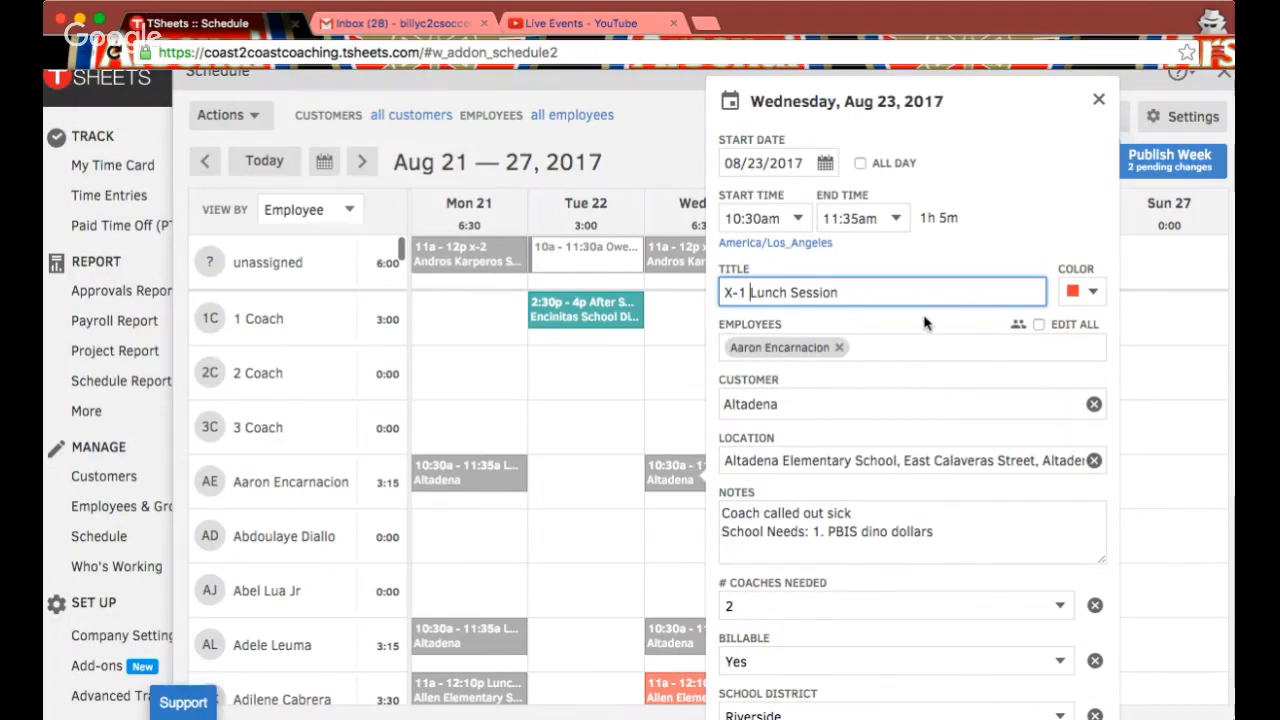
- Set Billable to (none) for the Wednesday, Aug 23 Altadena shift
scroll(924, 322, down, 1)
scroll(924, 322, down, 4)
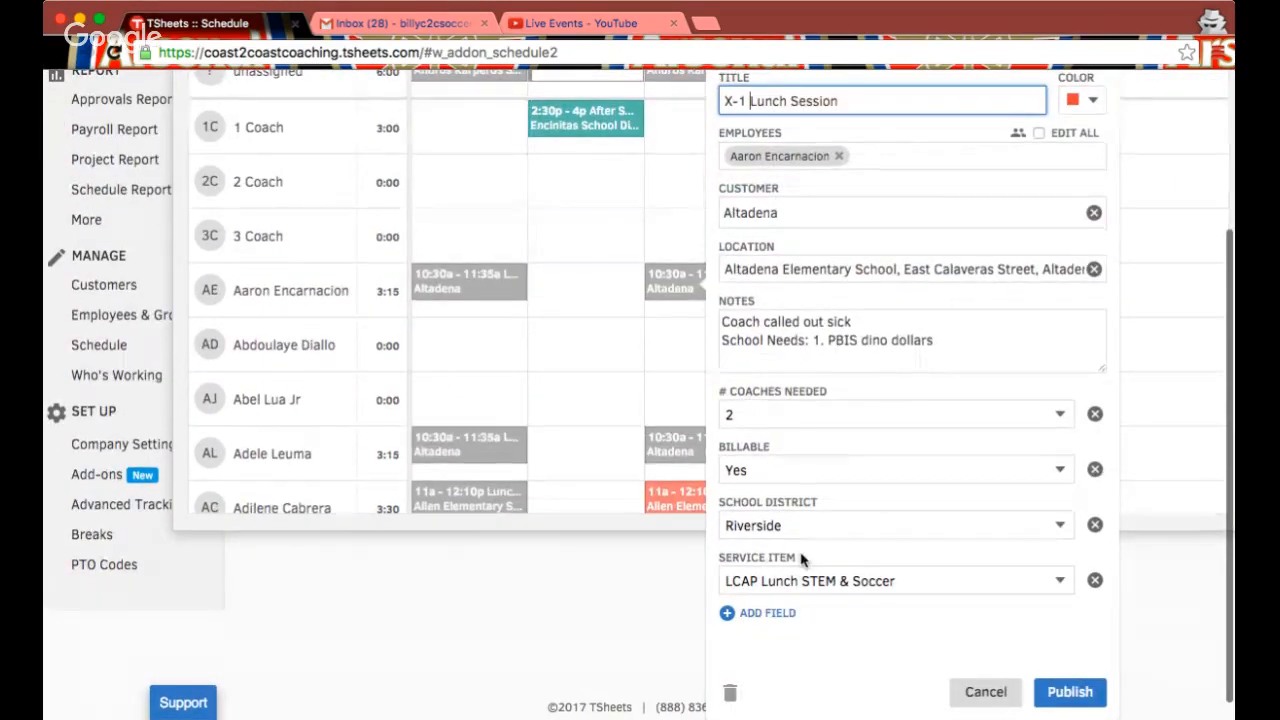
click(1060, 470)
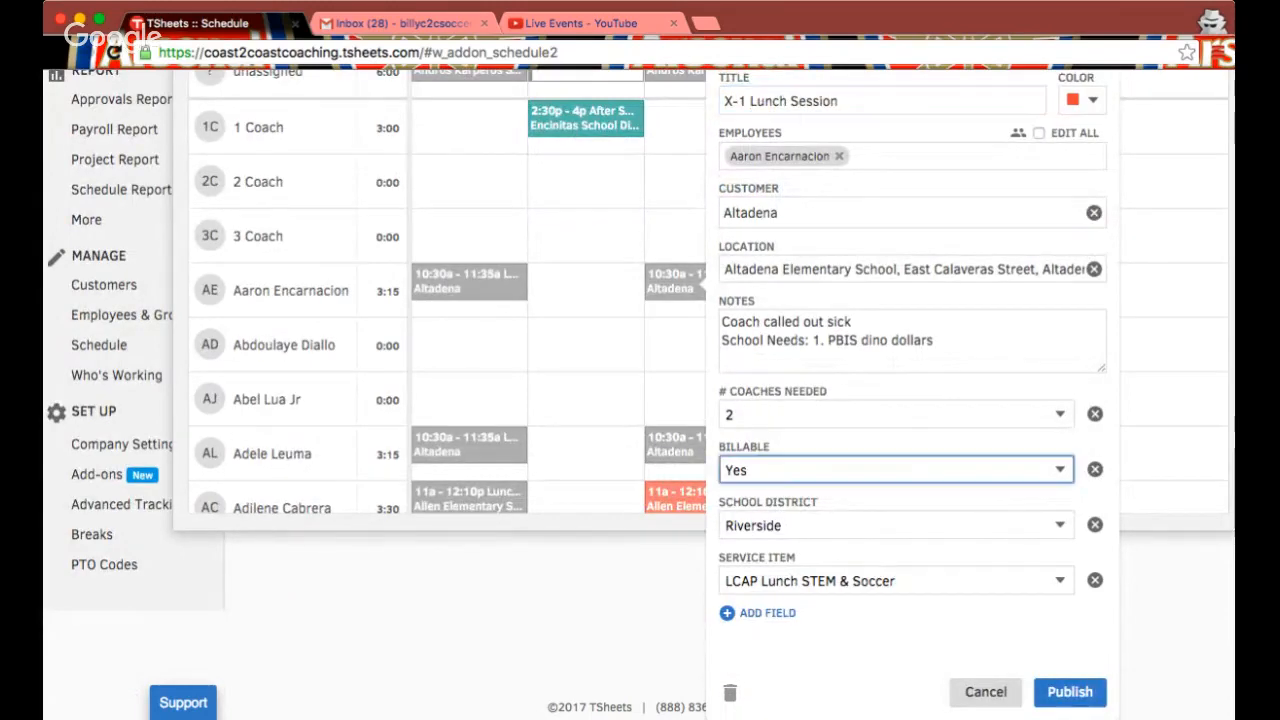
click(1005, 462)
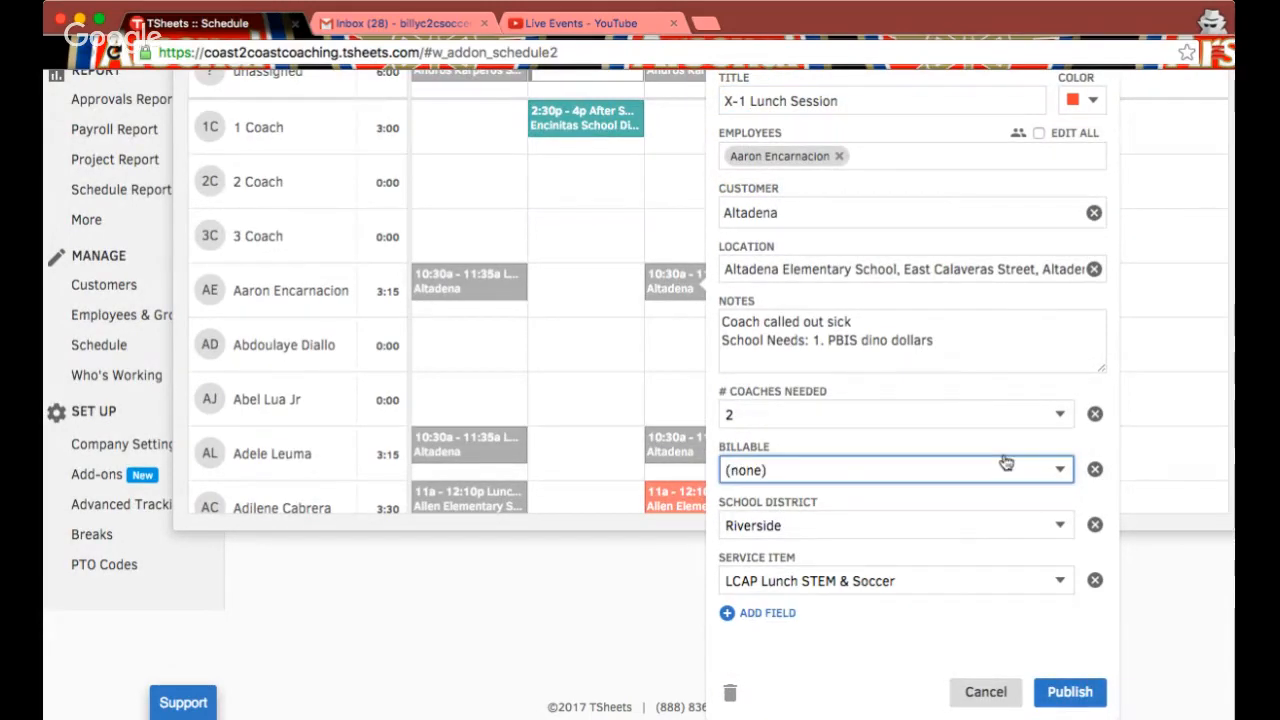
- Add the Session Status field to the Wednesday shift, set it to Cancelled, and publish the shift
click(764, 613)
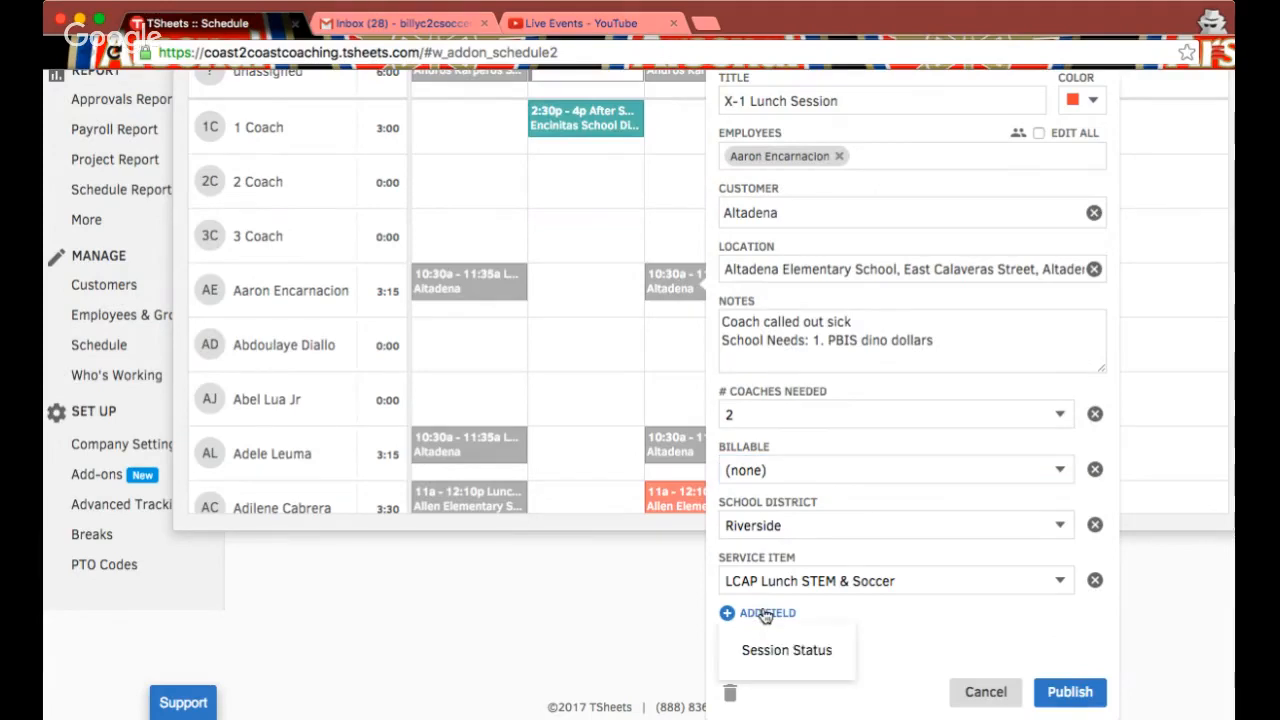
click(818, 650)
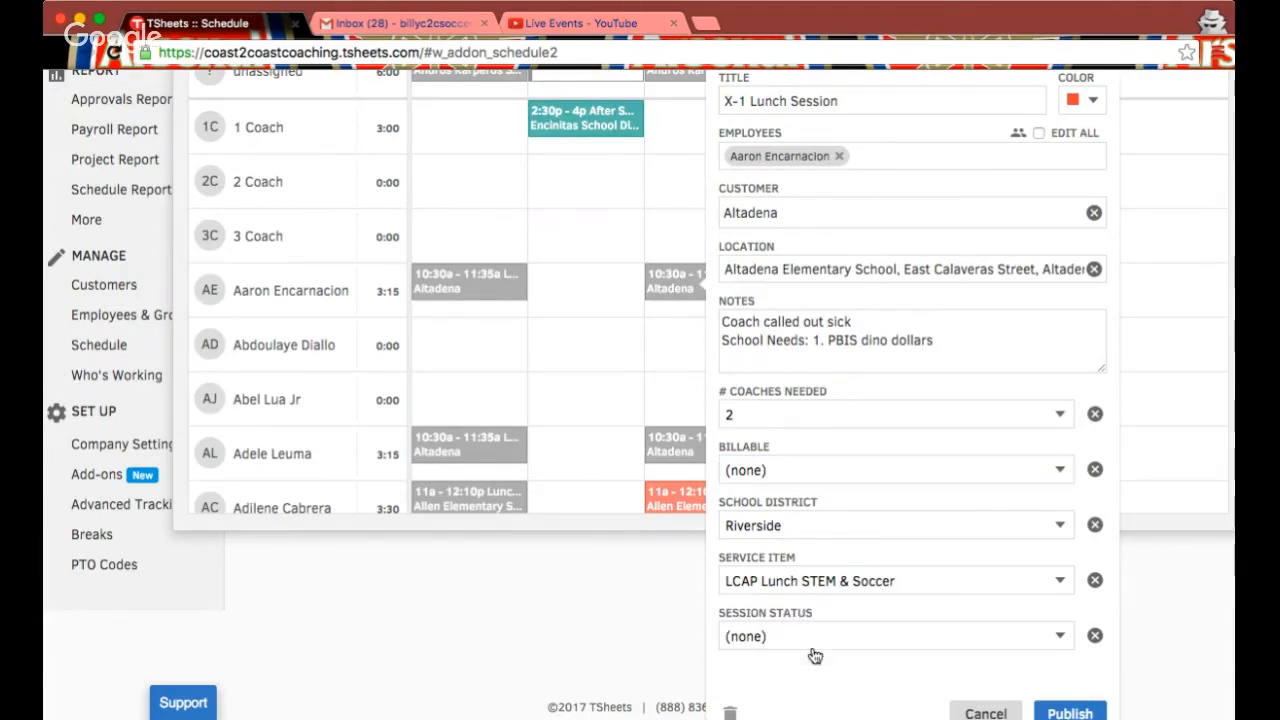
click(988, 637)
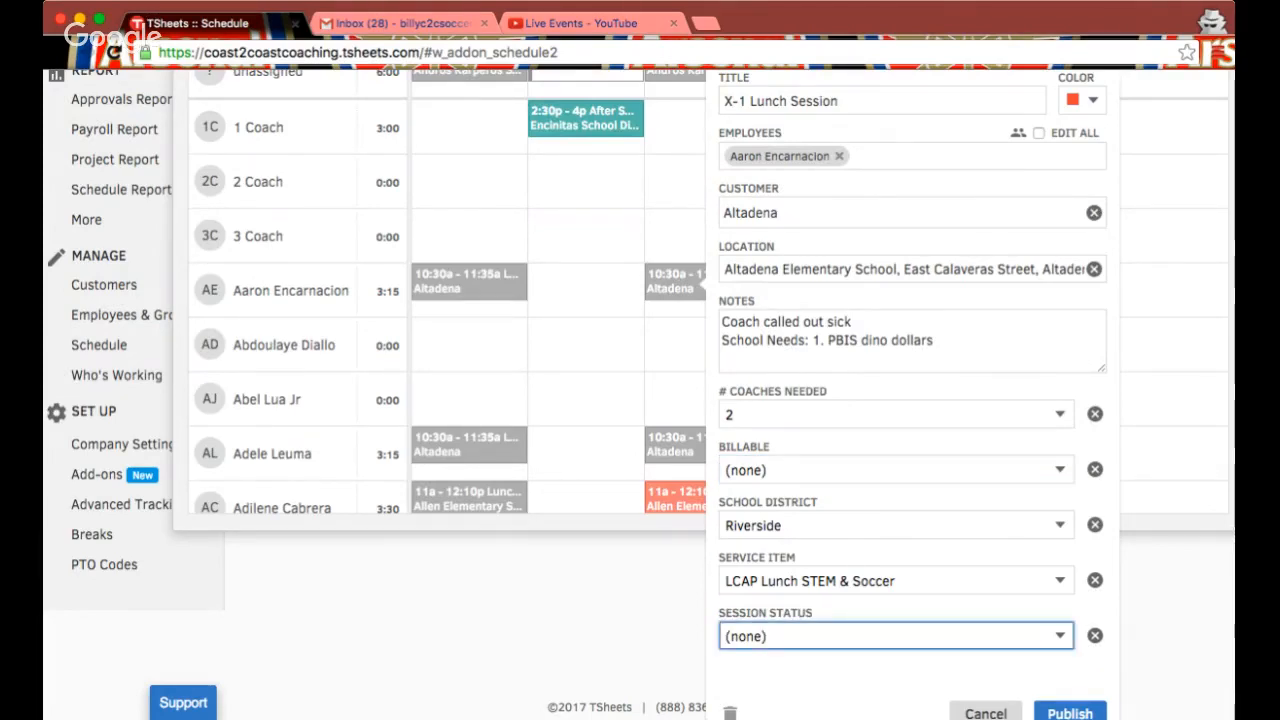
click(905, 667)
click(905, 667)
scroll(905, 667, down, 1)
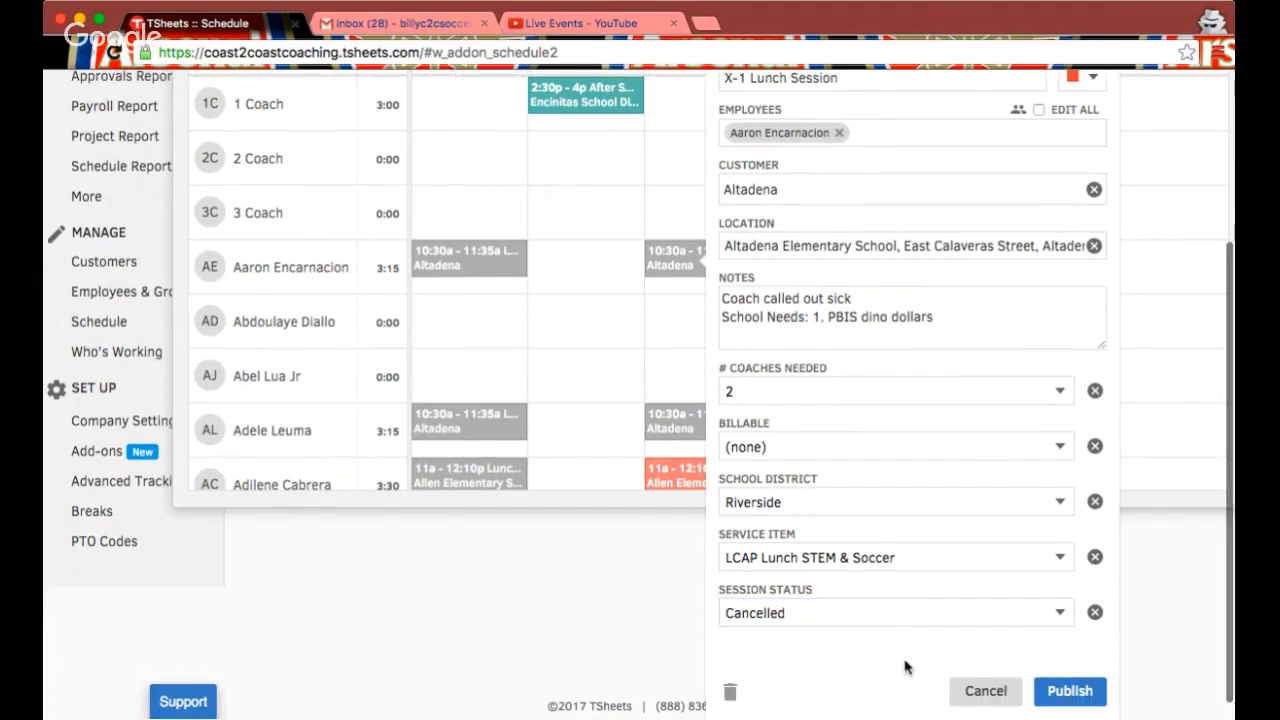
click(1069, 692)
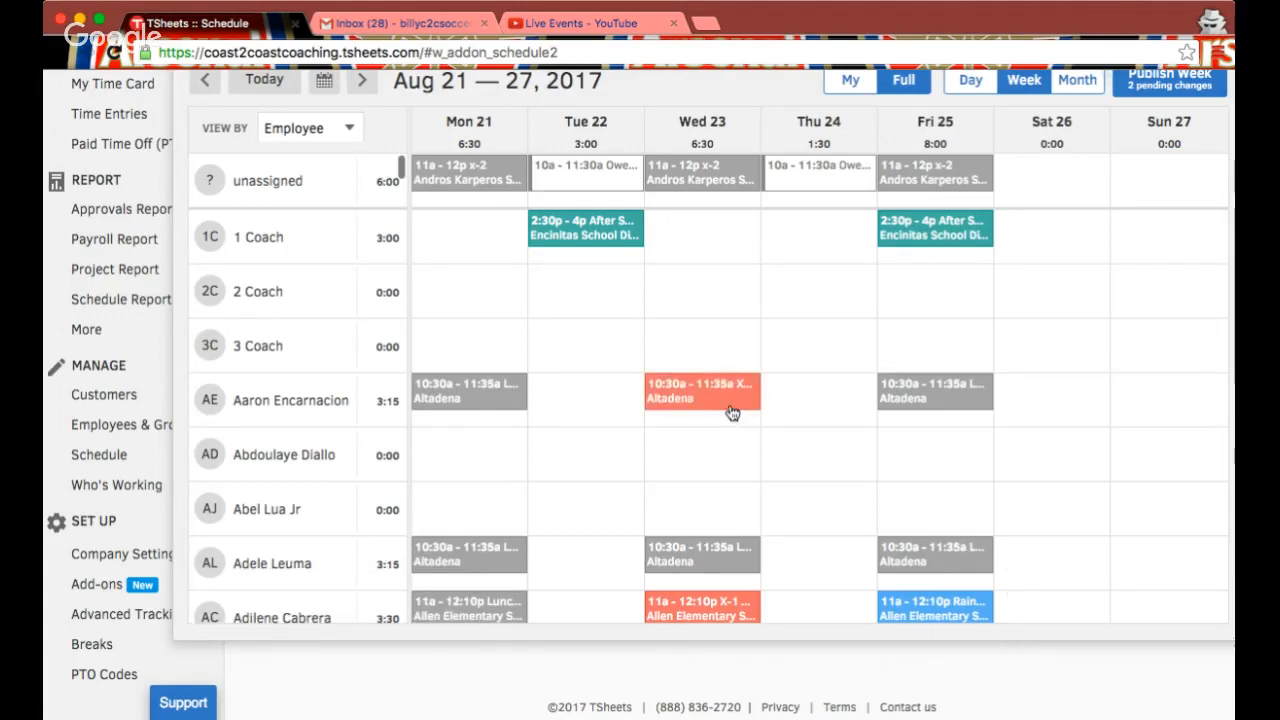
click(684, 461)
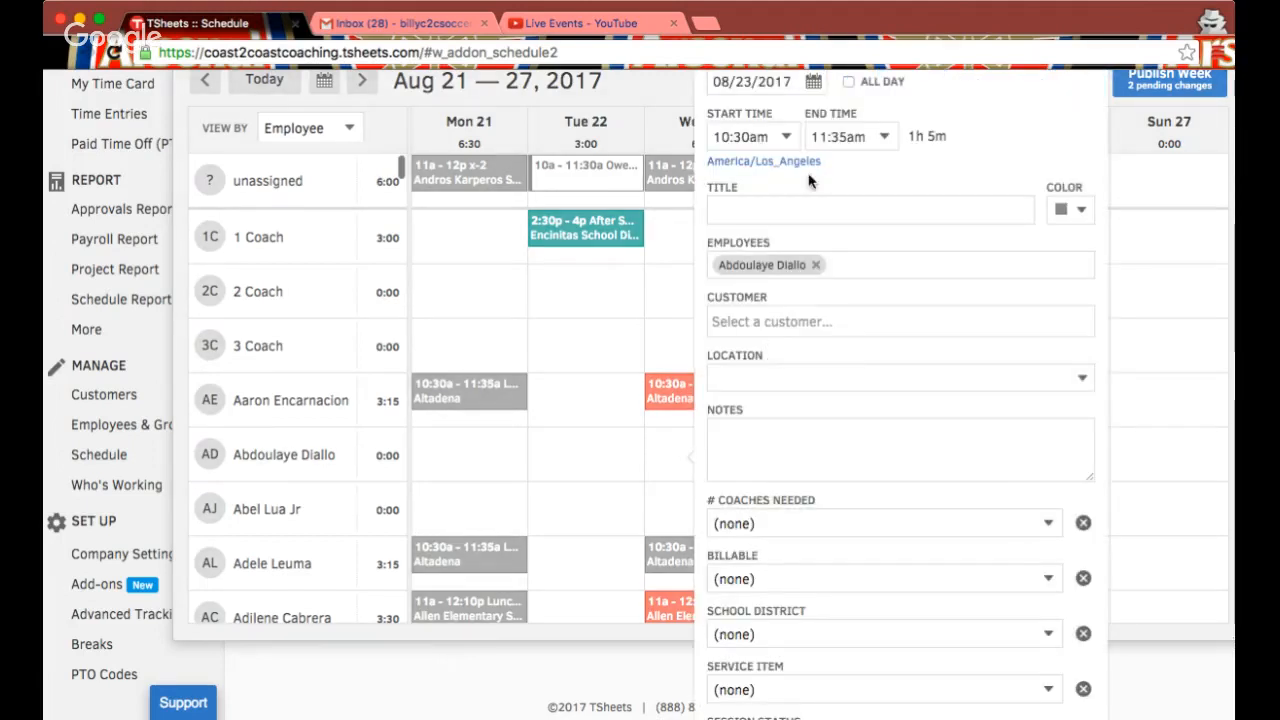
scroll(825, 210, up, 1)
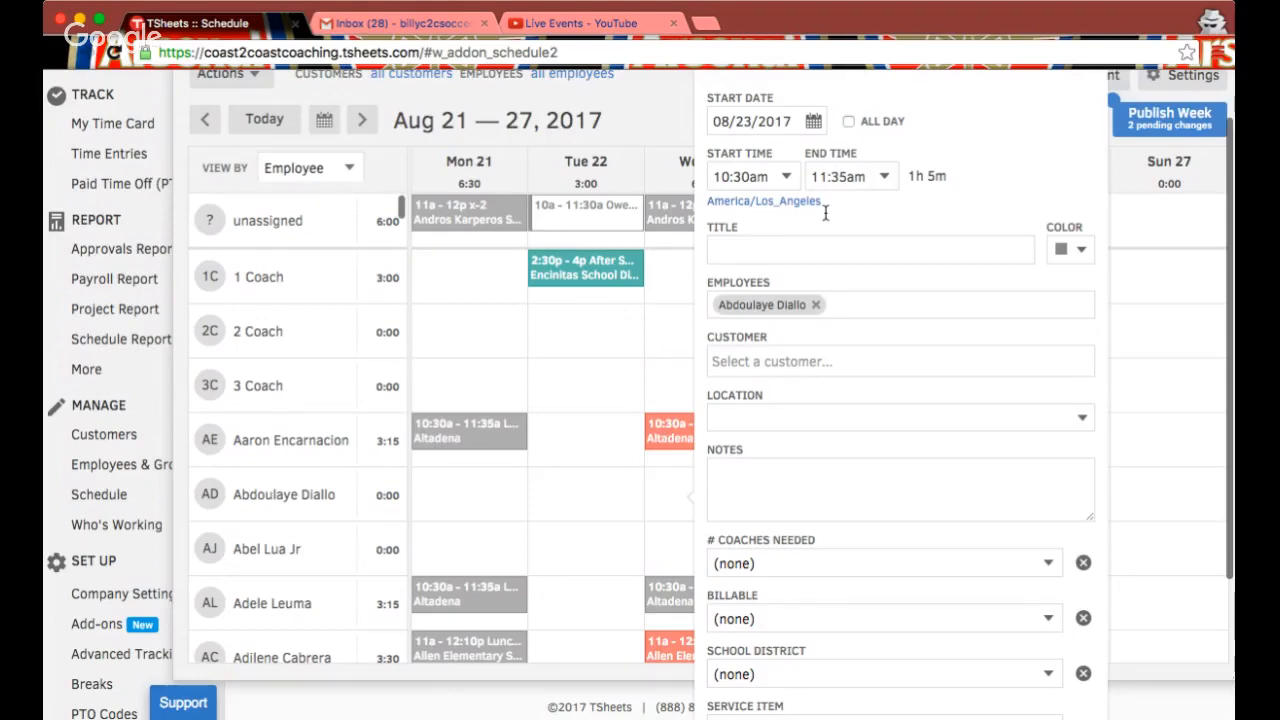
scroll(1097, 133, up, 2)
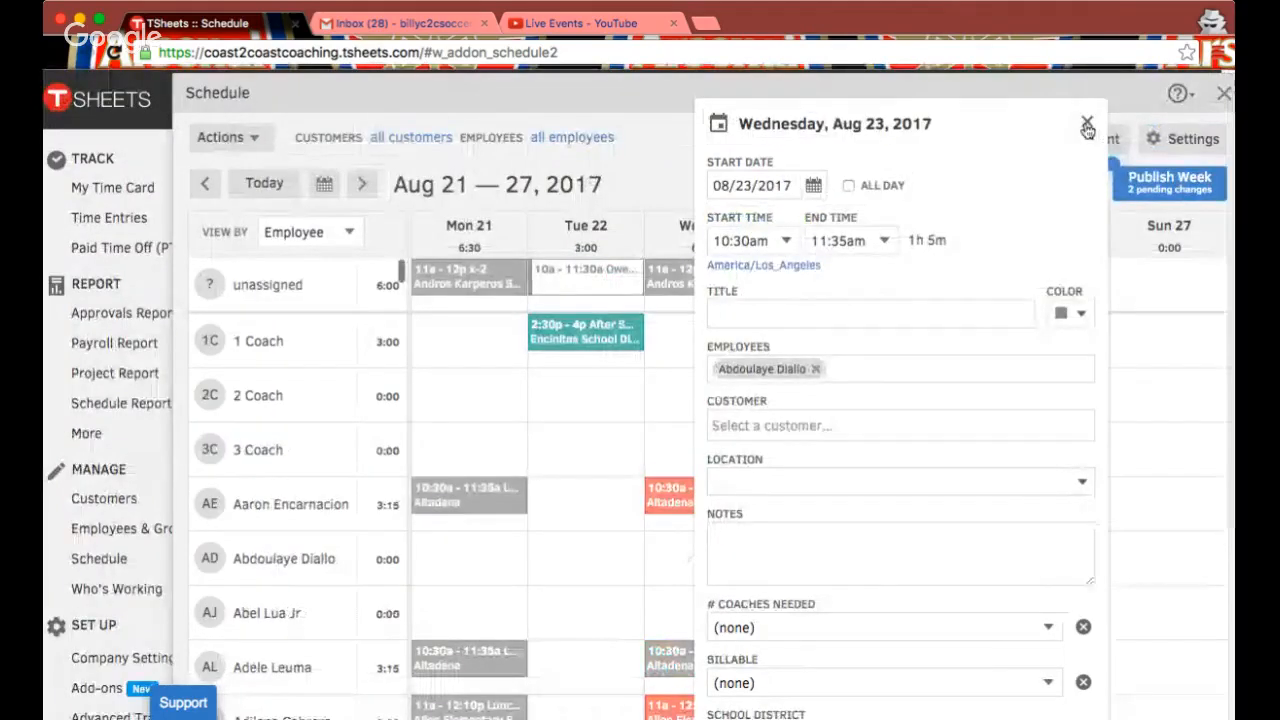
click(1087, 124)
- Try adding the second listed employee to the second coach's Wednesday, Aug 23 Altadena shift, and discard the changes
scroll(830, 390, down, 3)
scroll(770, 430, down, 1)
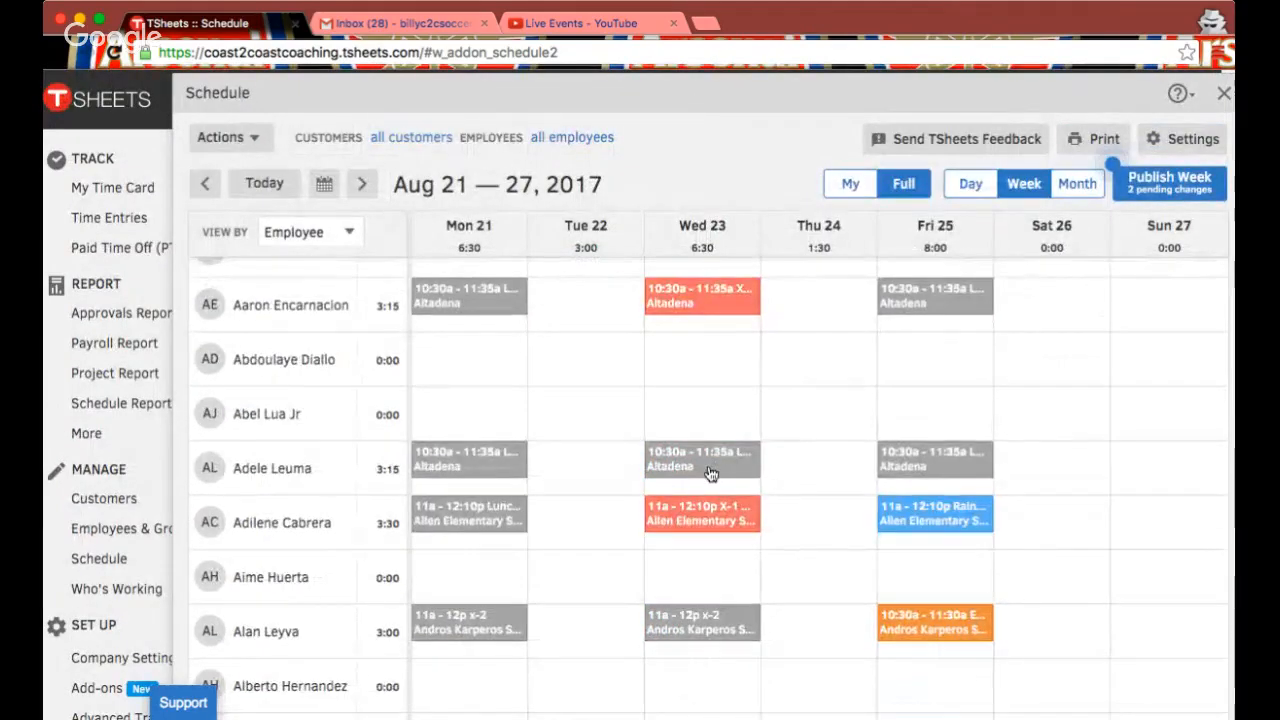
click(710, 473)
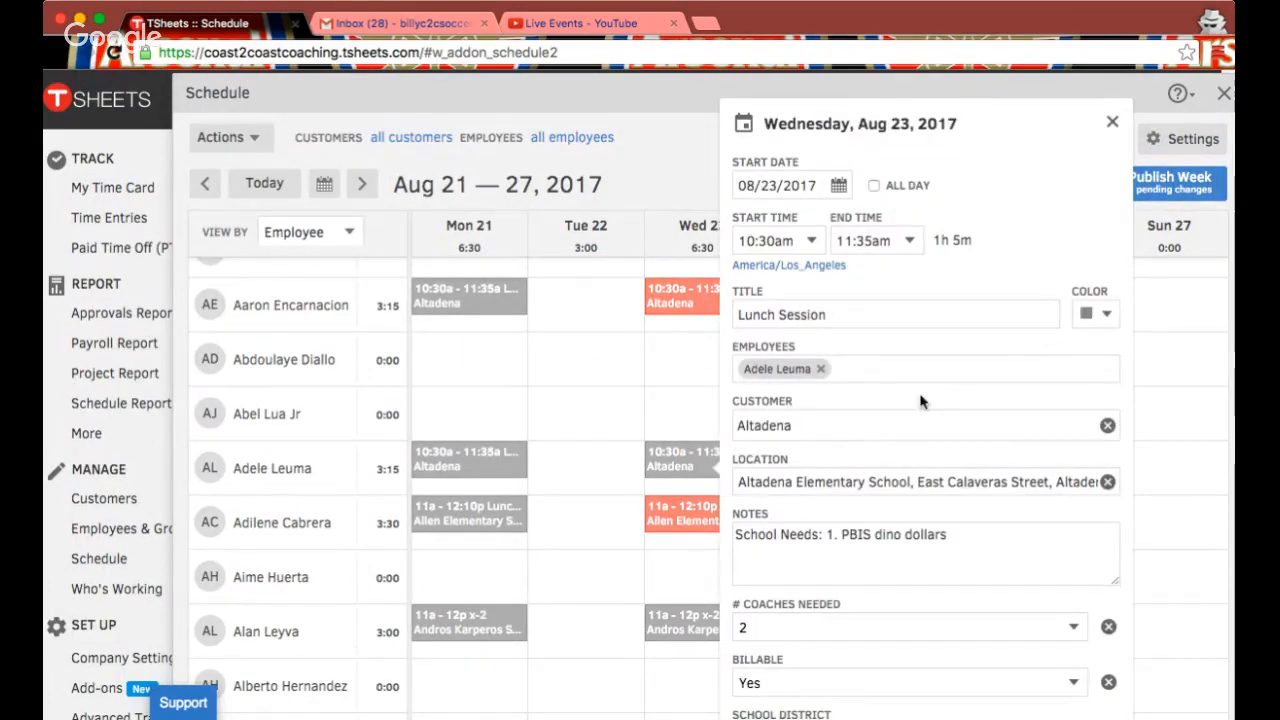
click(882, 370)
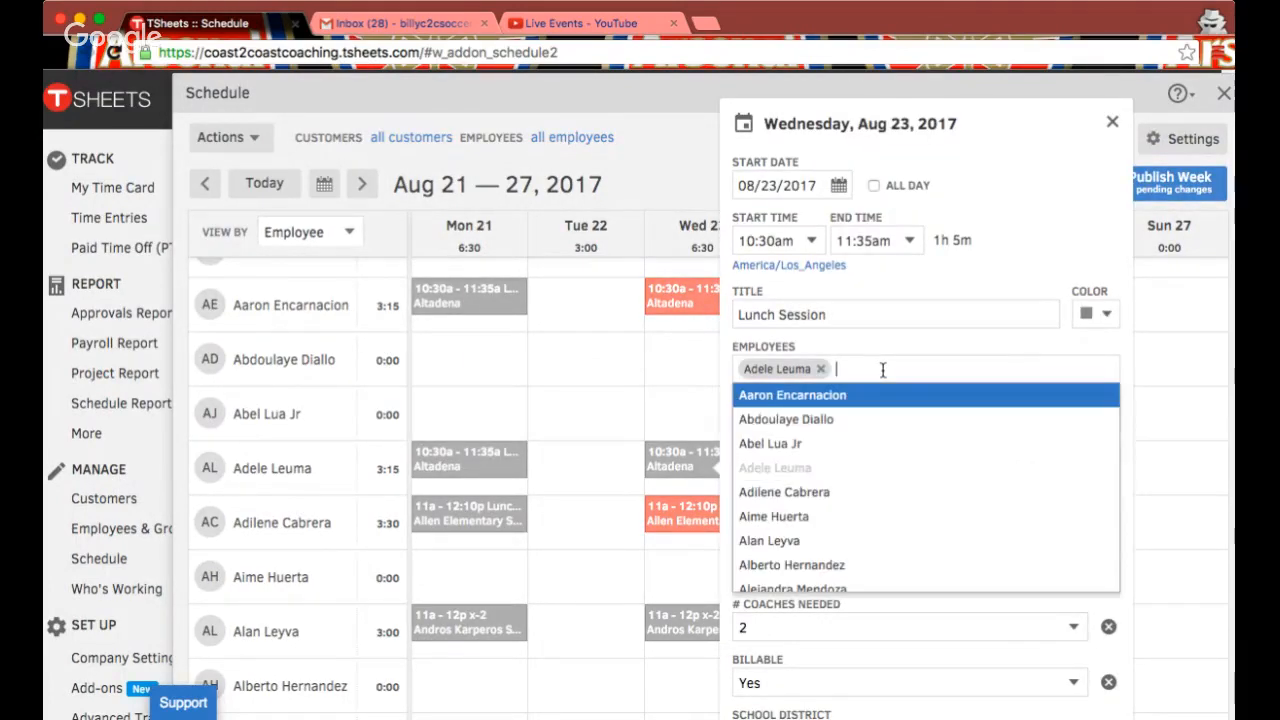
click(862, 423)
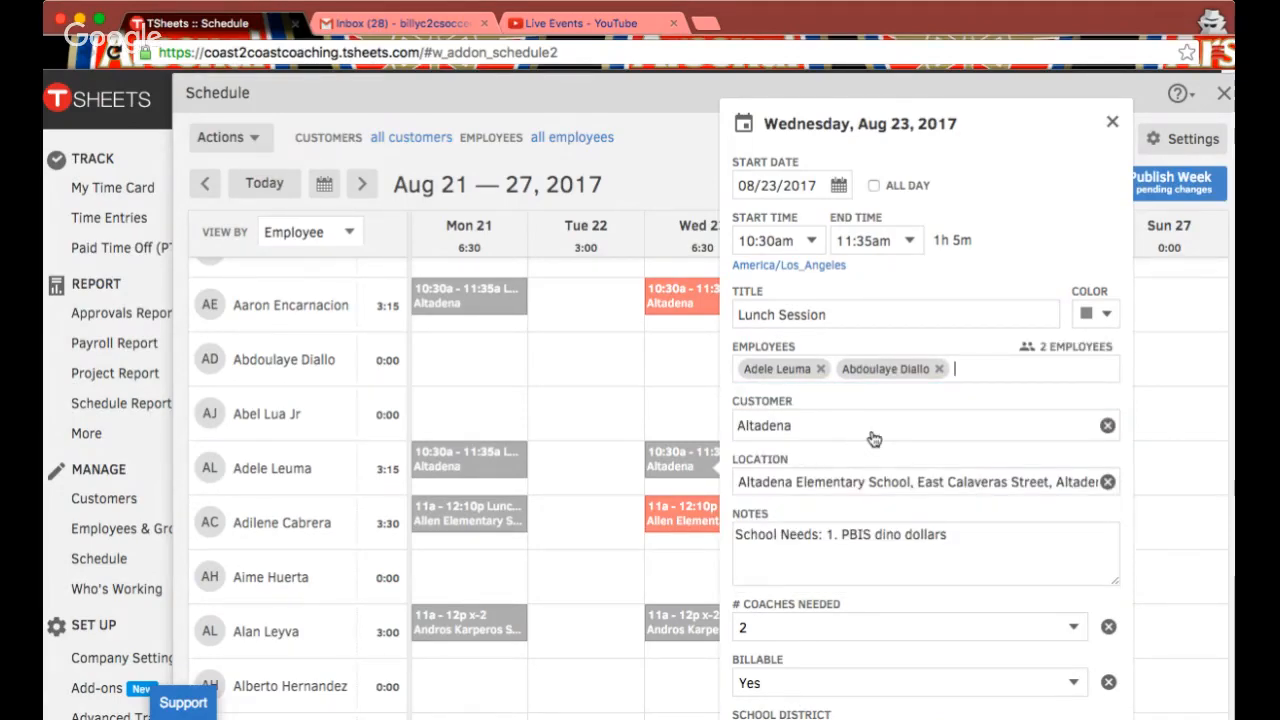
scroll(873, 438, down, 5)
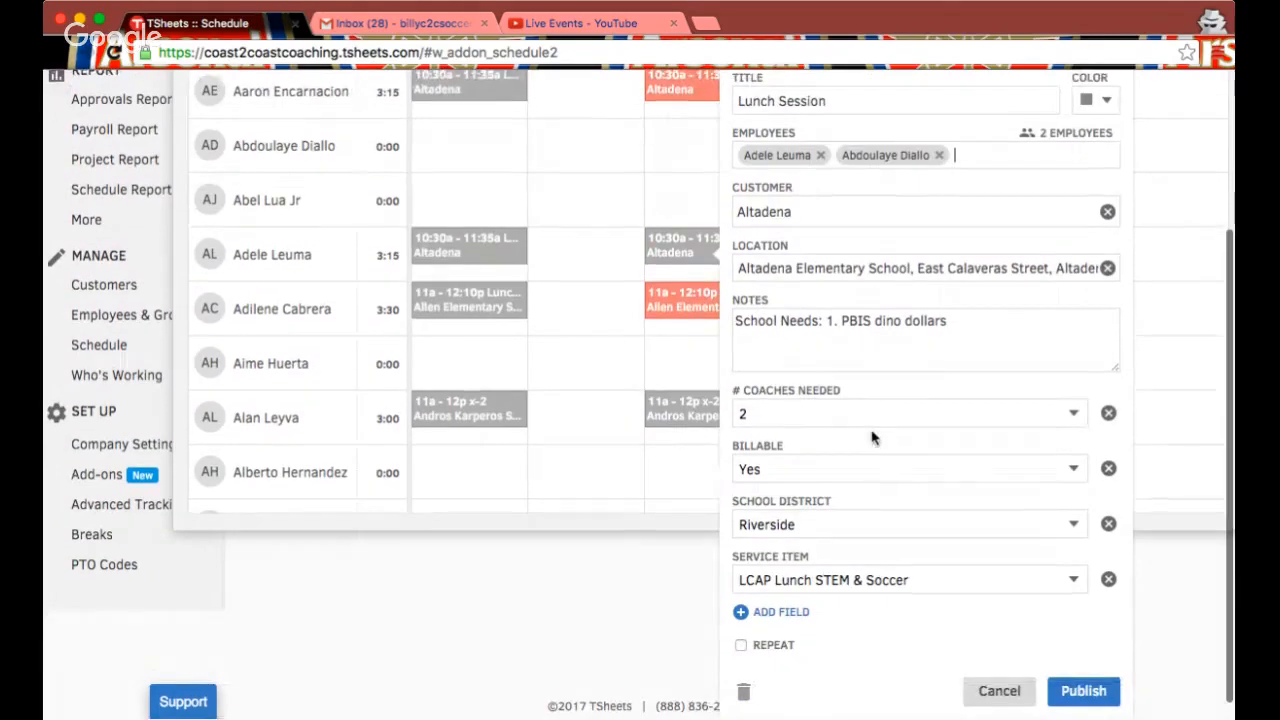
click(978, 690)
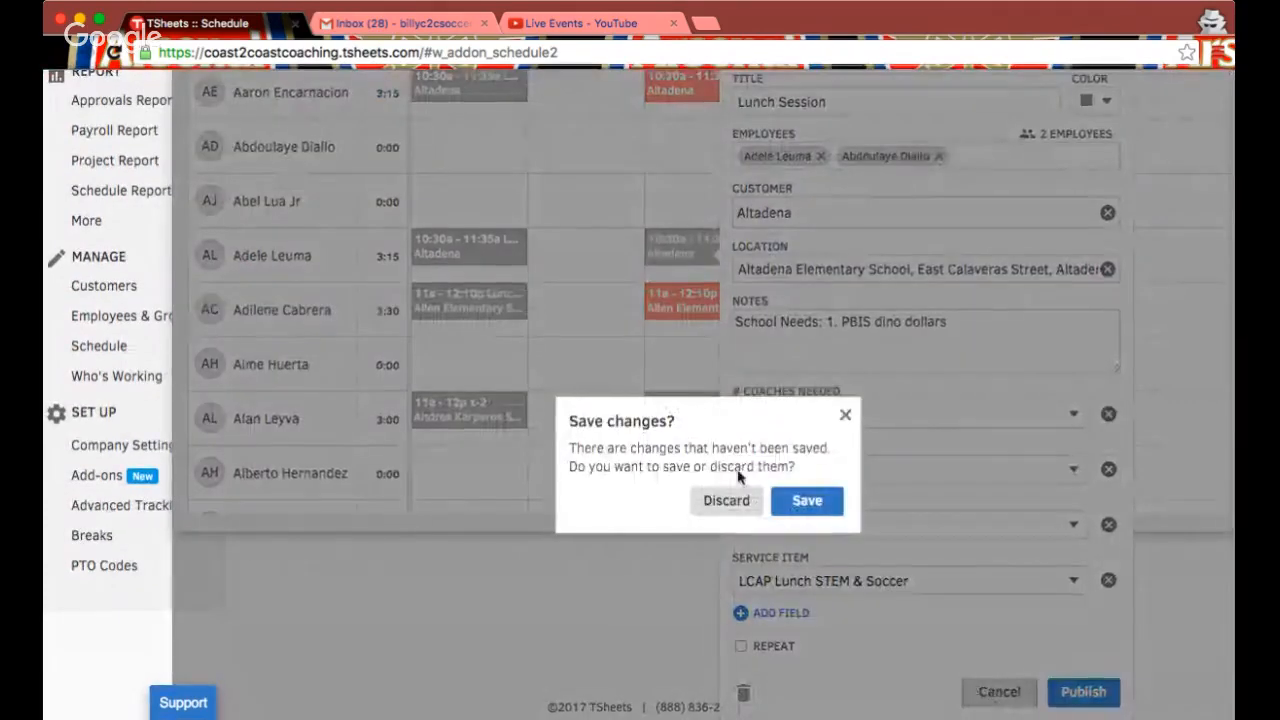
click(728, 498)
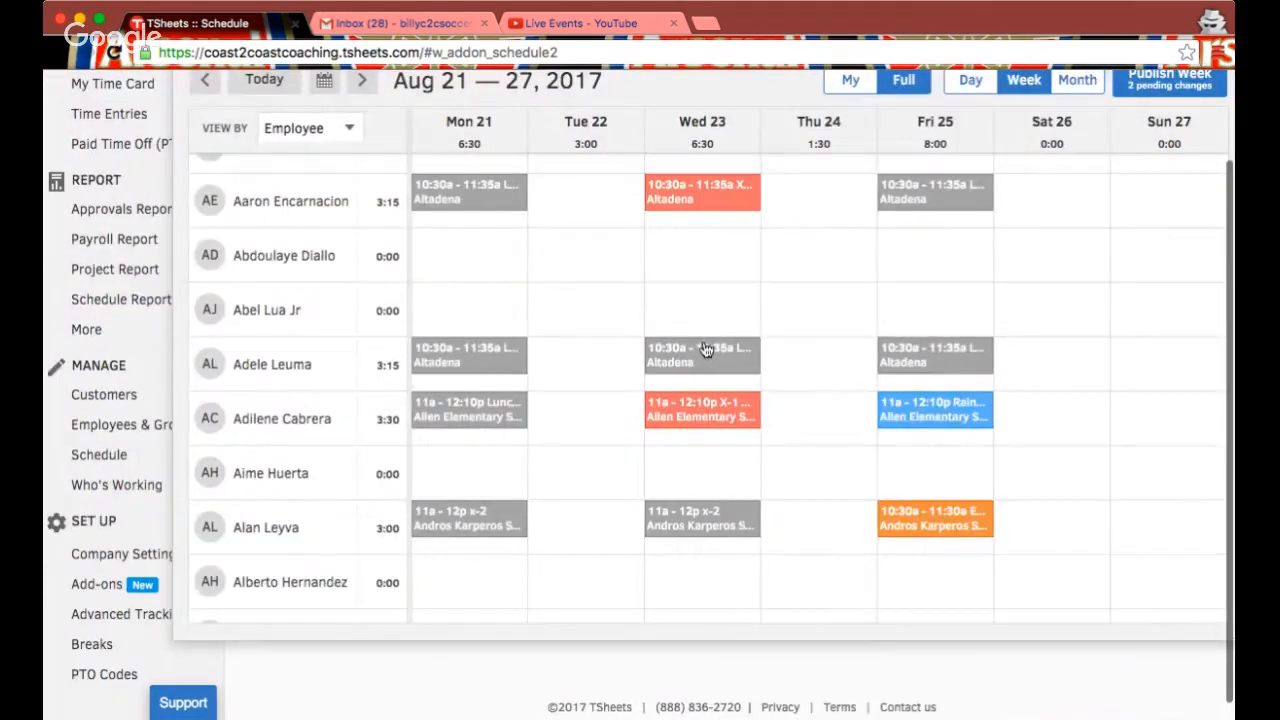
scroll(705, 349, up, 1)
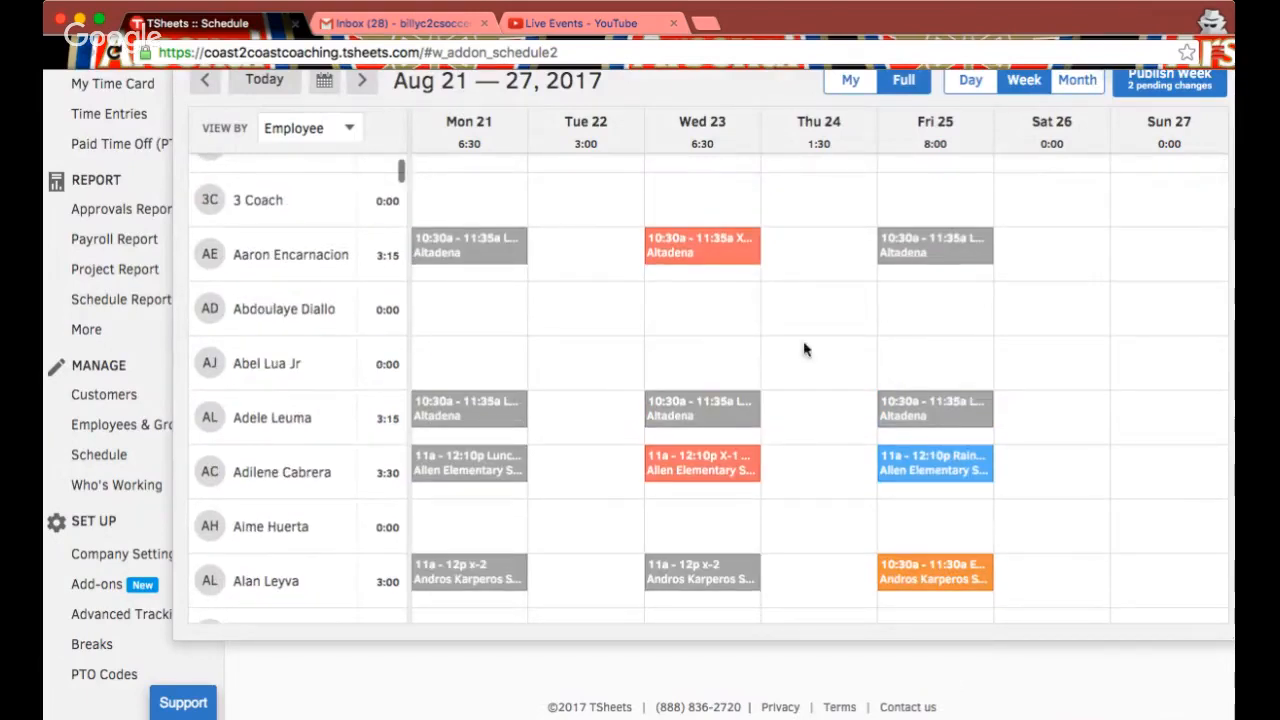
click(716, 414)
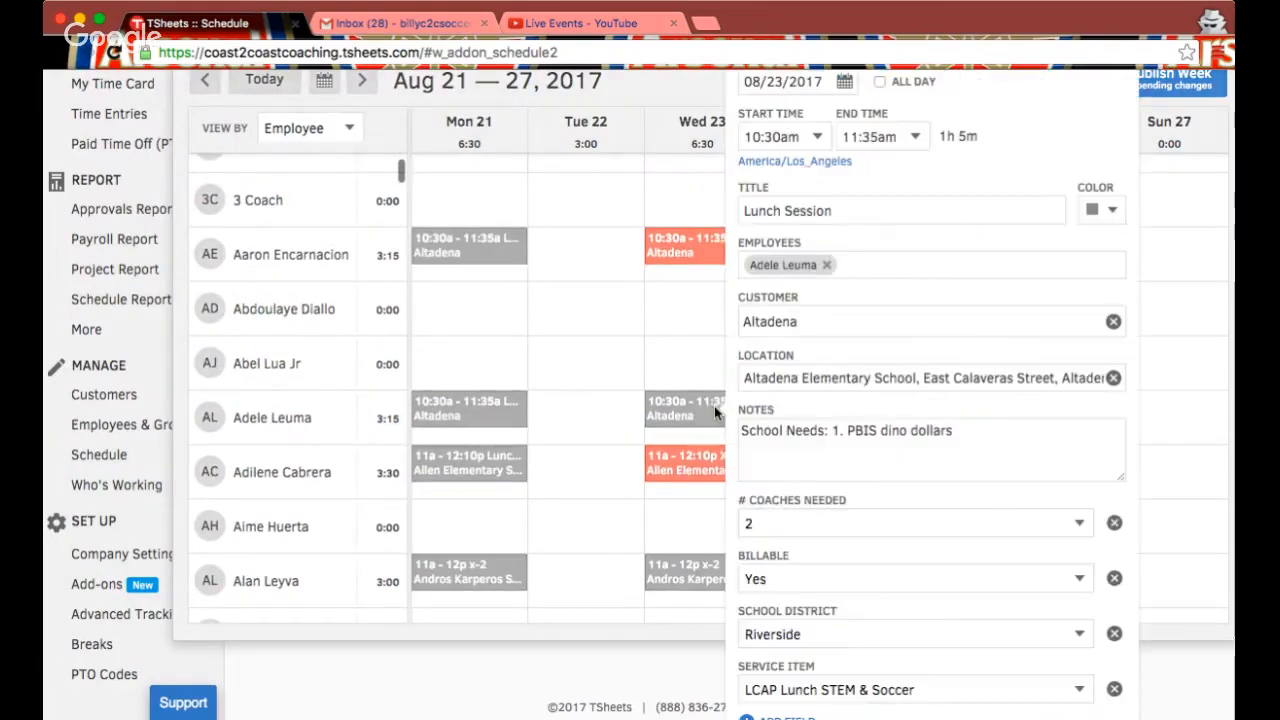
scroll(1014, 134, up, 2)
click(1118, 96)
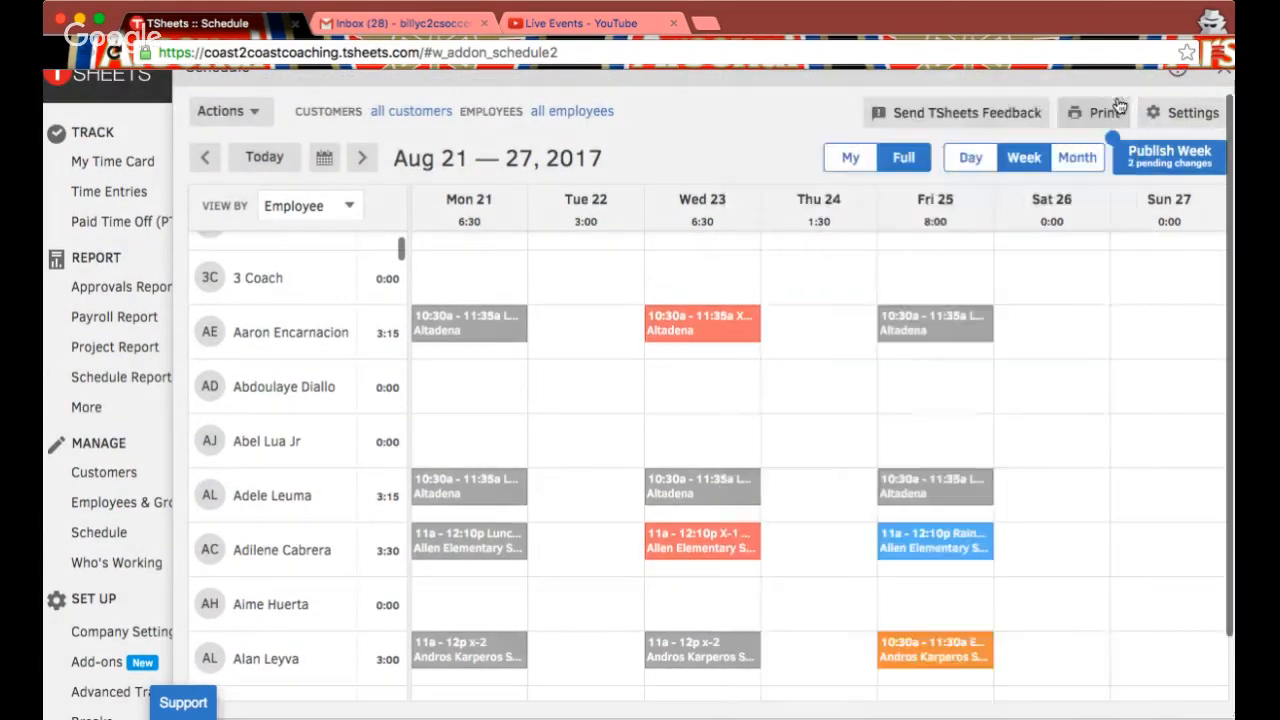
- Open the second coach's Friday, Aug 25 Altadena shift as an individual shift and title it "R-1 School Festival Lunch Session"
click(931, 493)
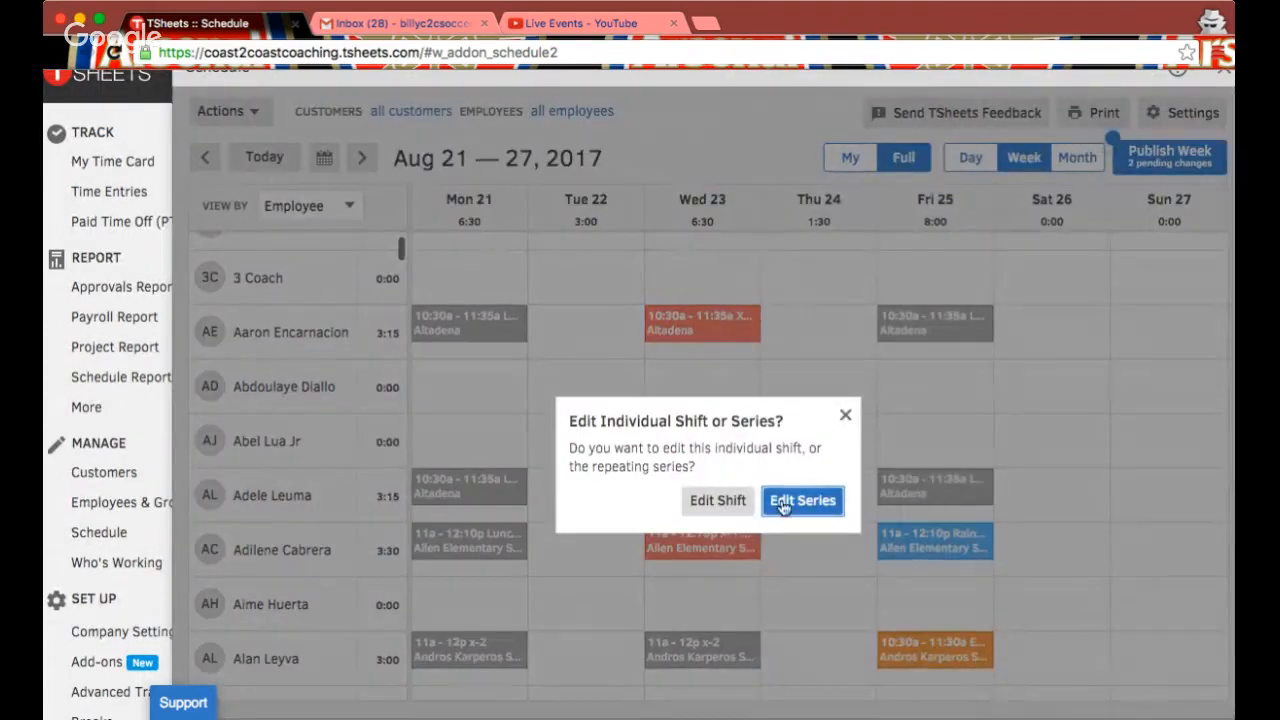
click(706, 500)
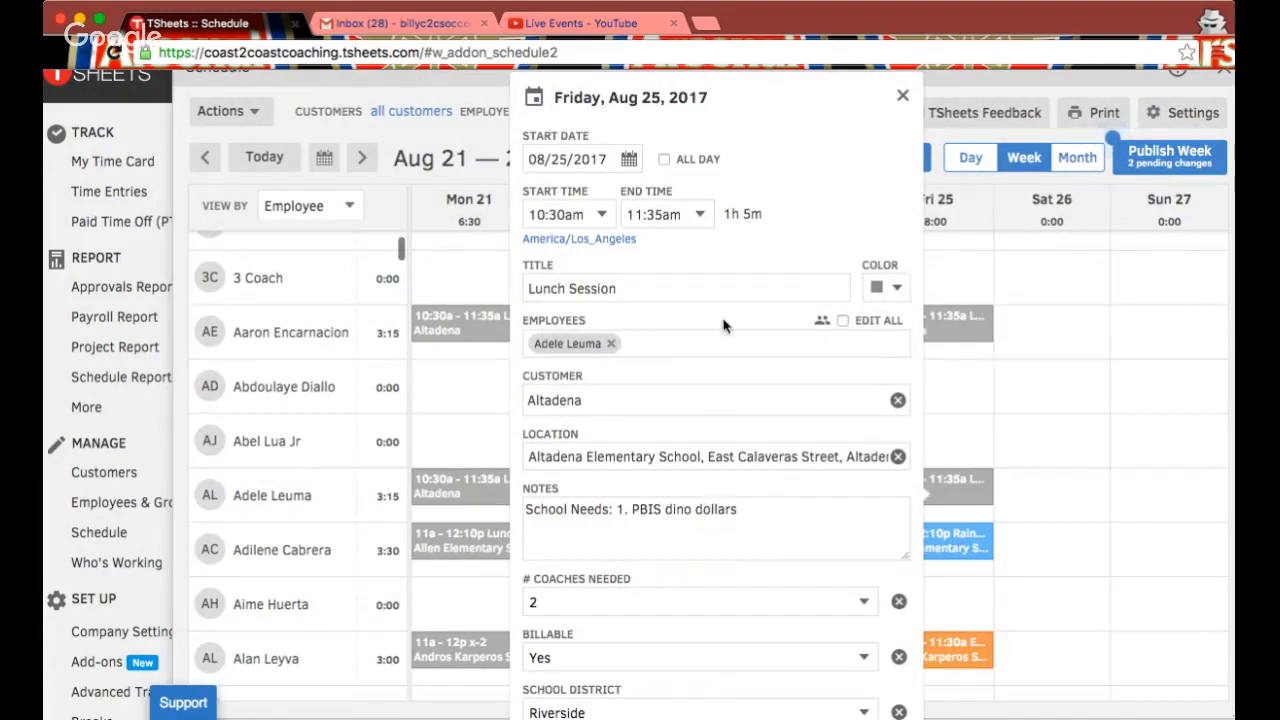
click(633, 285)
key(Home)
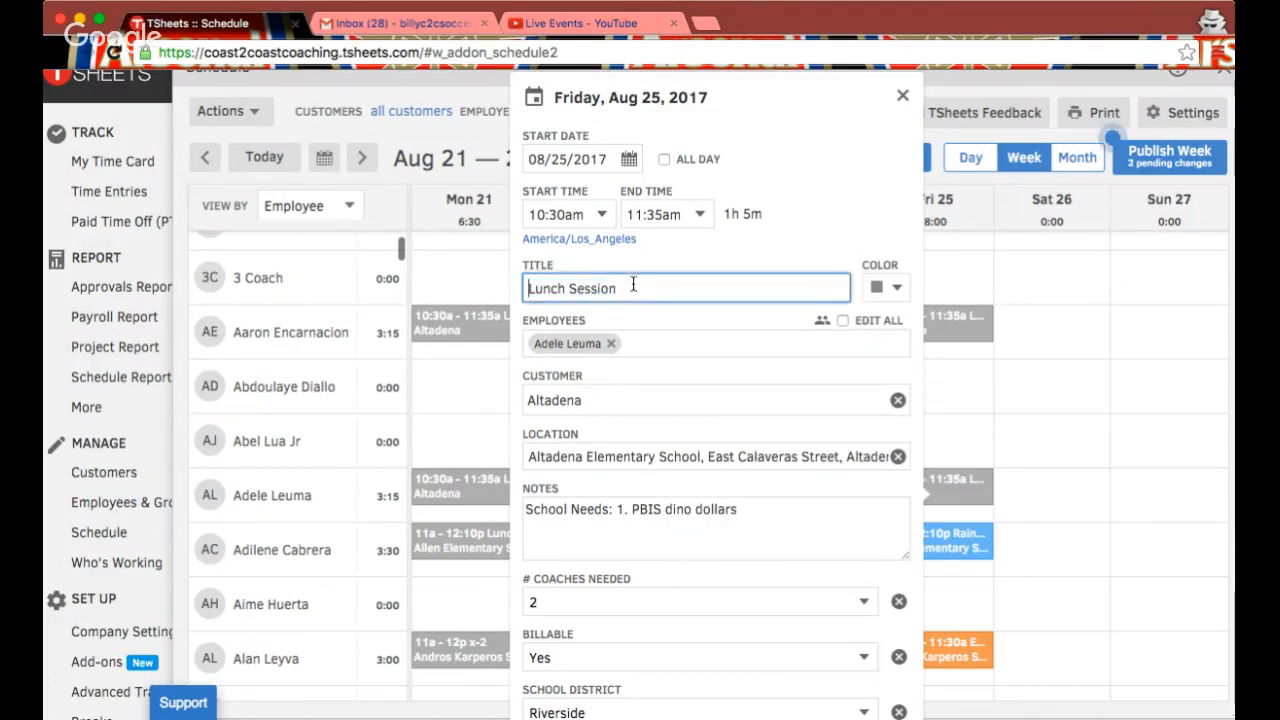
text(R-1 )
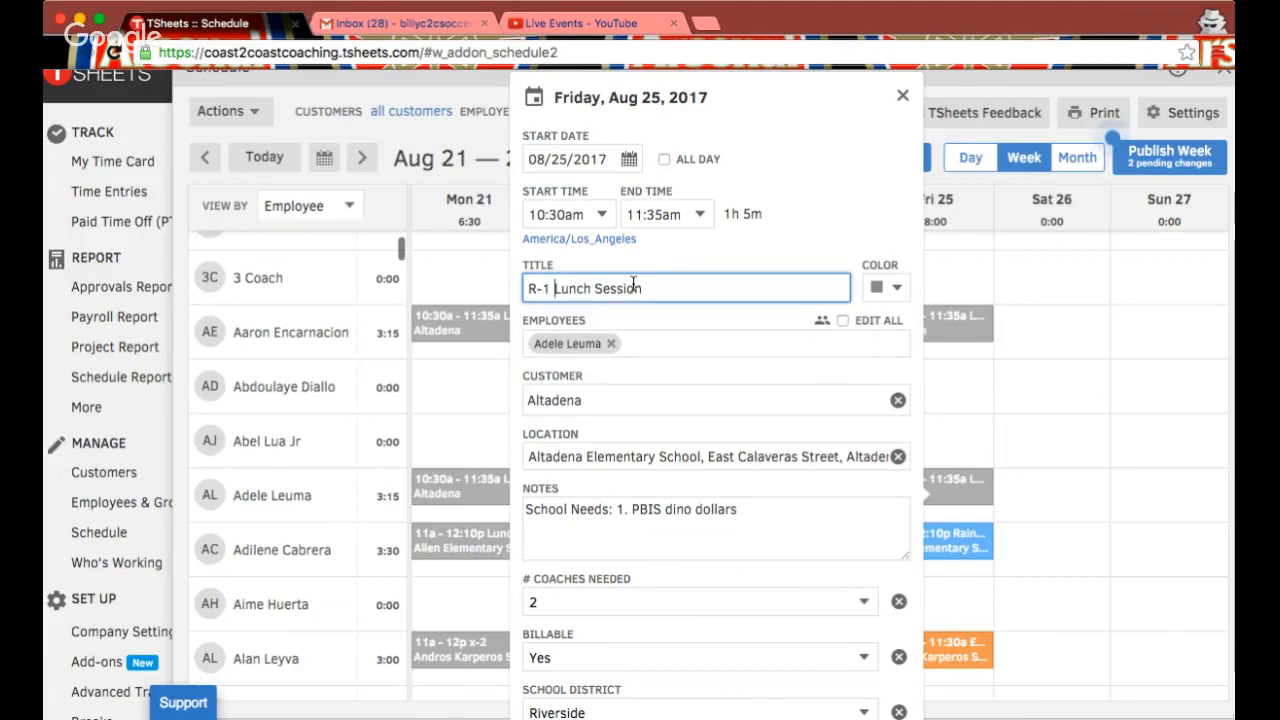
text(Sch)
text(ool Fest)
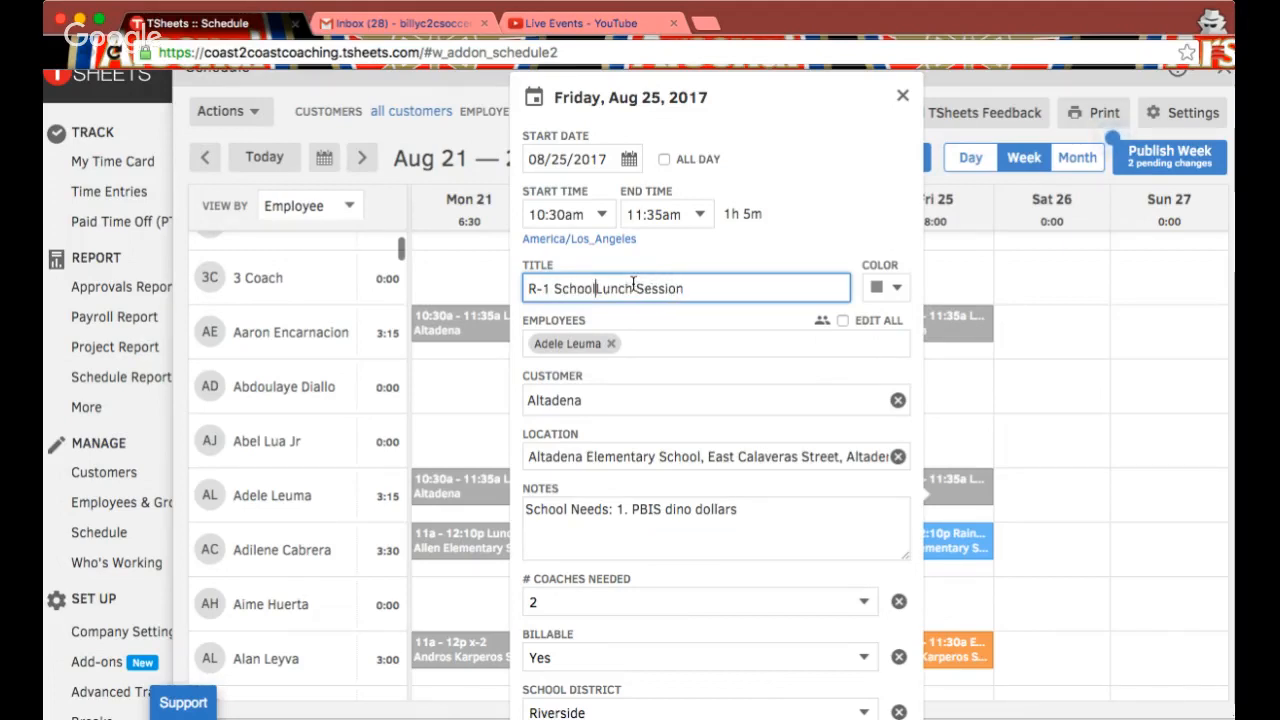
text(ival)
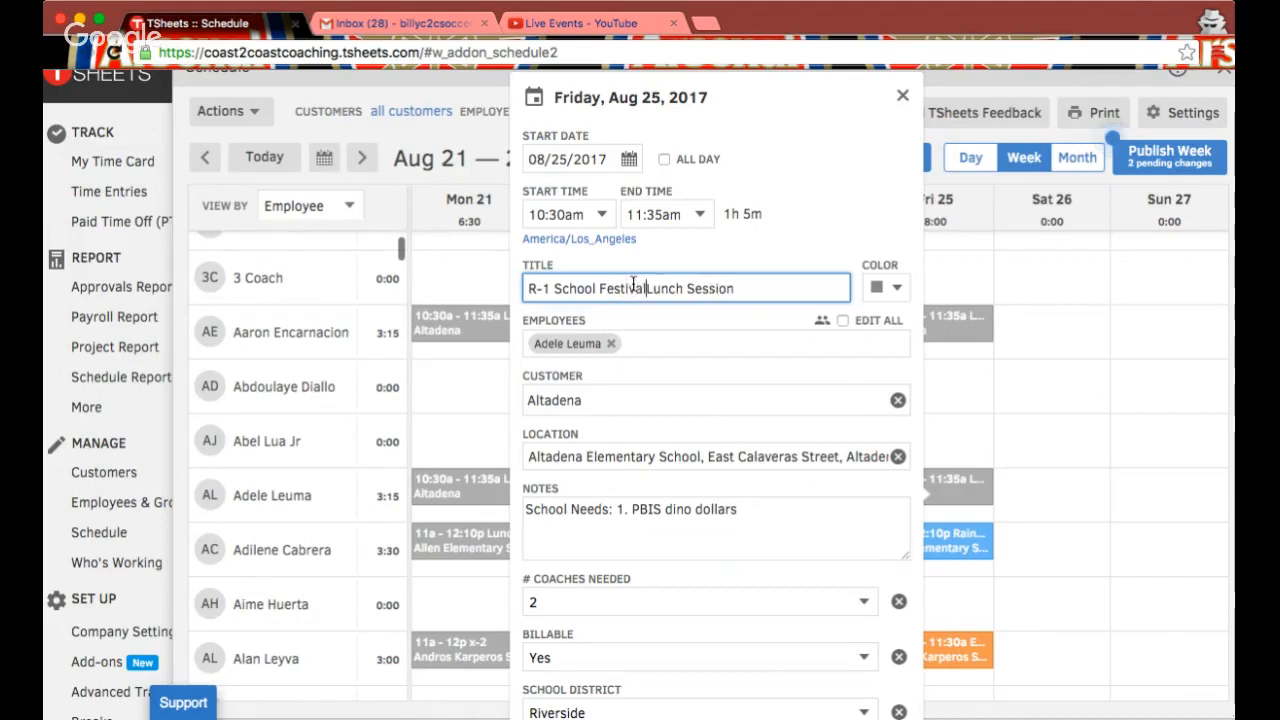
- Add the note "School had a festival so session rescheduled" above the School Needs text of the second coach's Friday shift
click(572, 505)
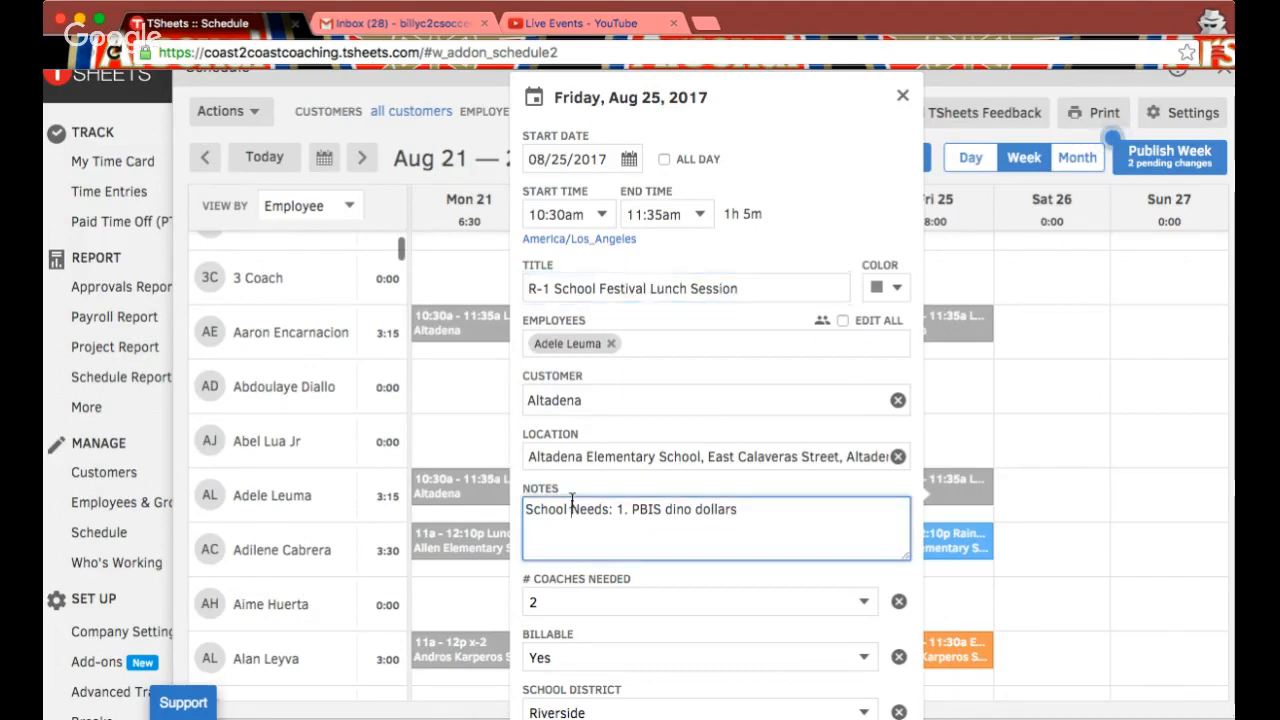
key(Return)
key(Return)
key(Up)
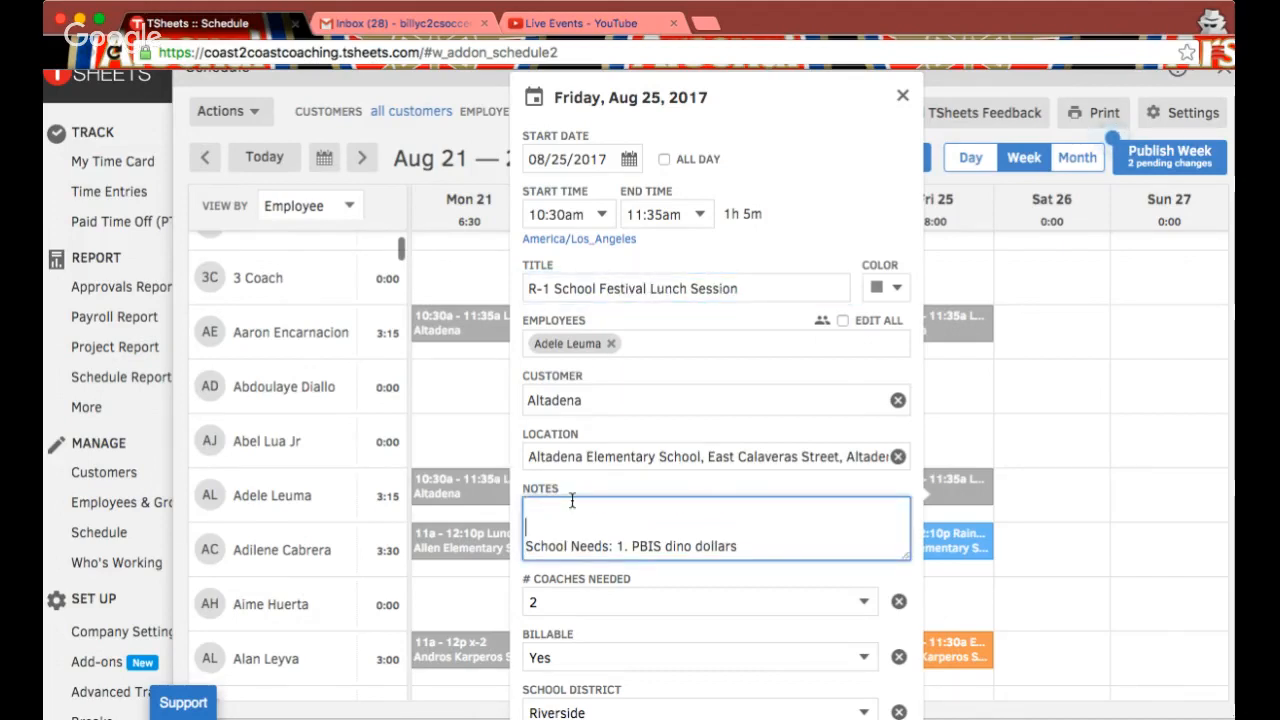
text(School)
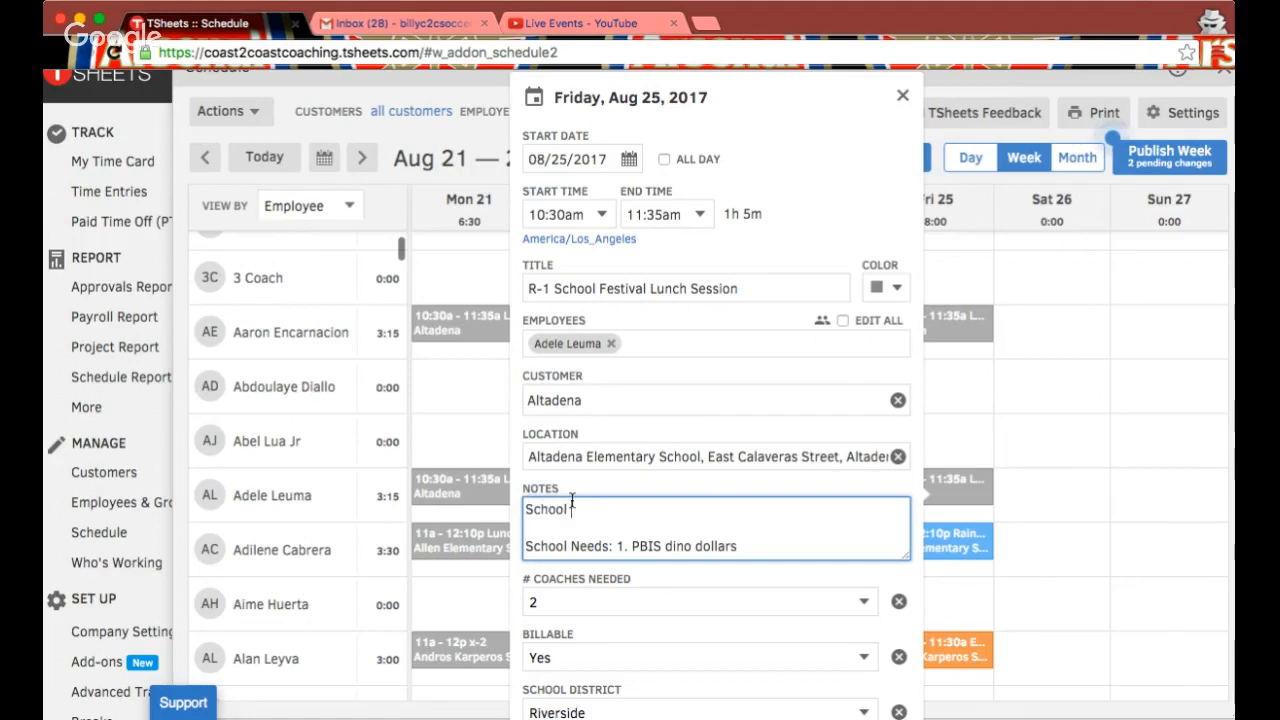
text( had a f)
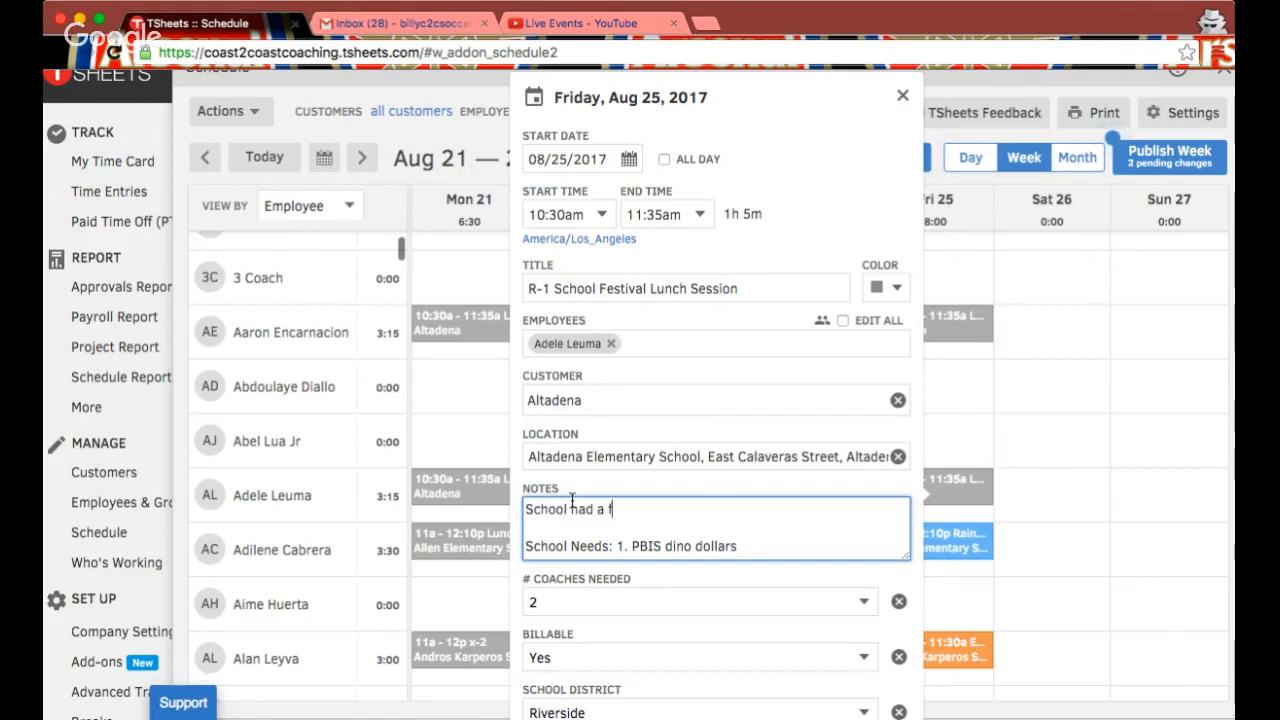
text(estival )
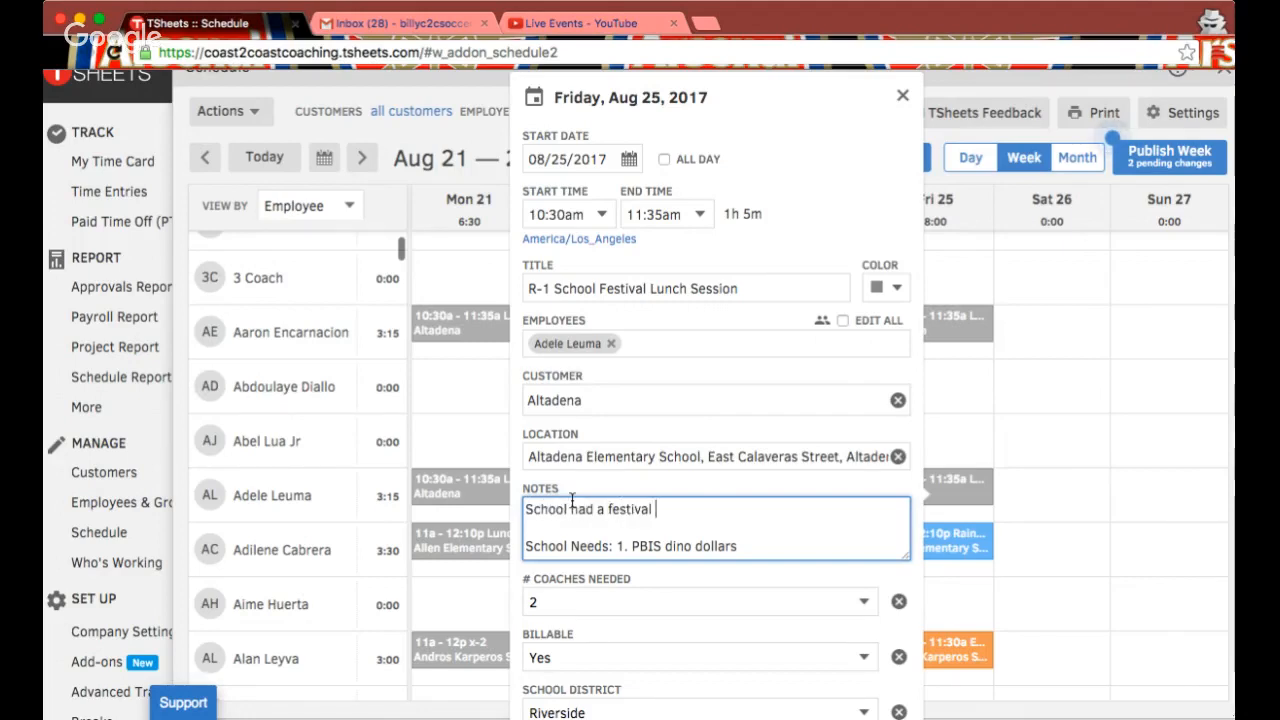
text(so ses)
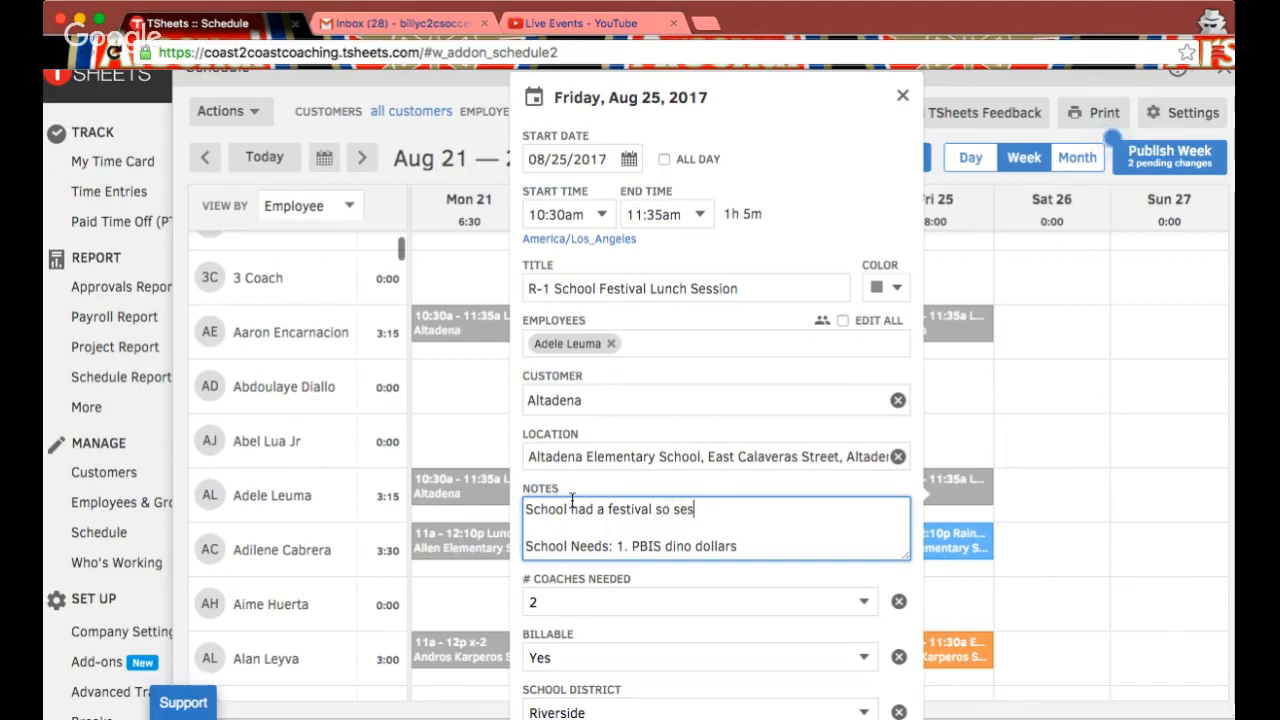
text(sion )
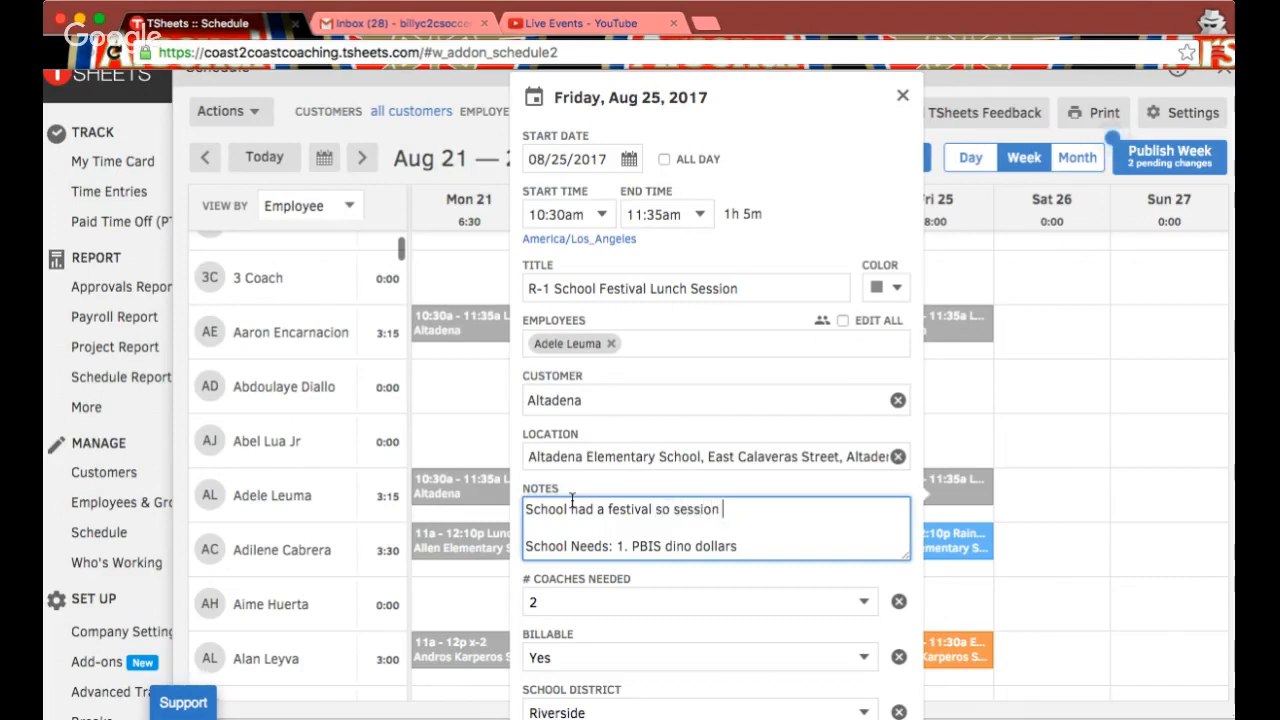
text(reschedule)
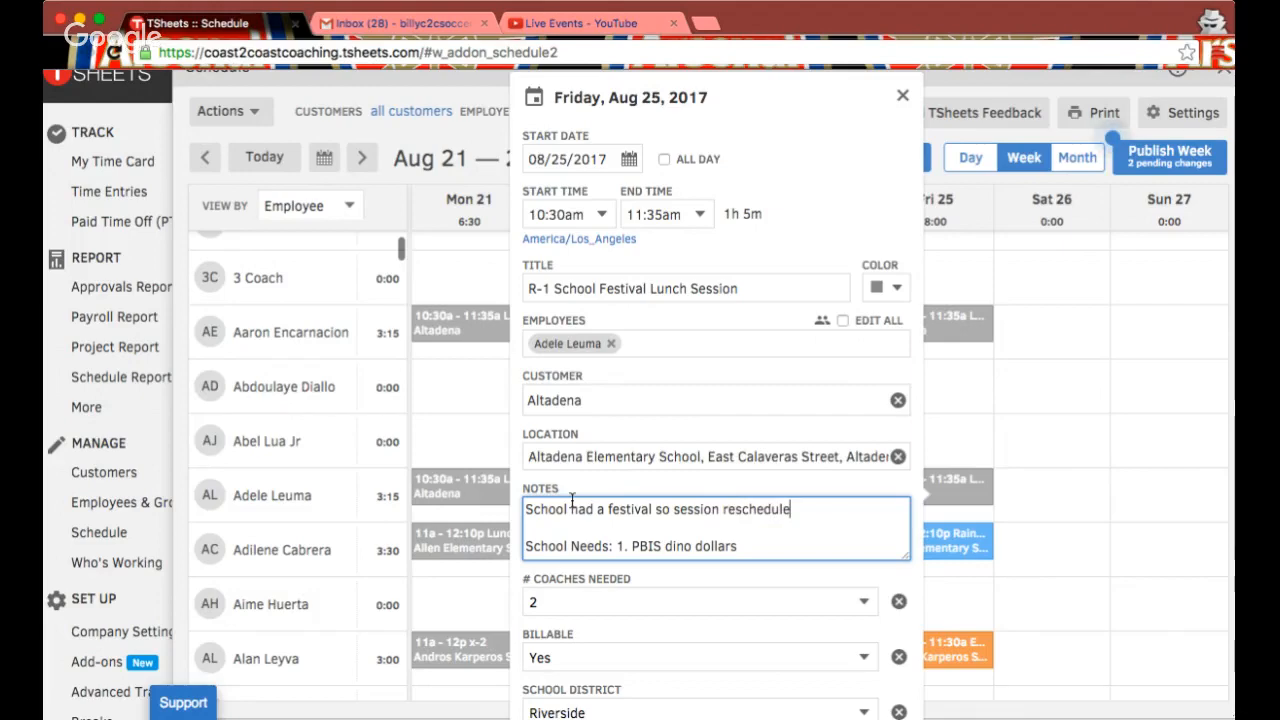
text(d)
- Set Billable to (none) for the Friday shift, and add the Session Status field with the value Rescheduled
scroll(568, 540, down, 1)
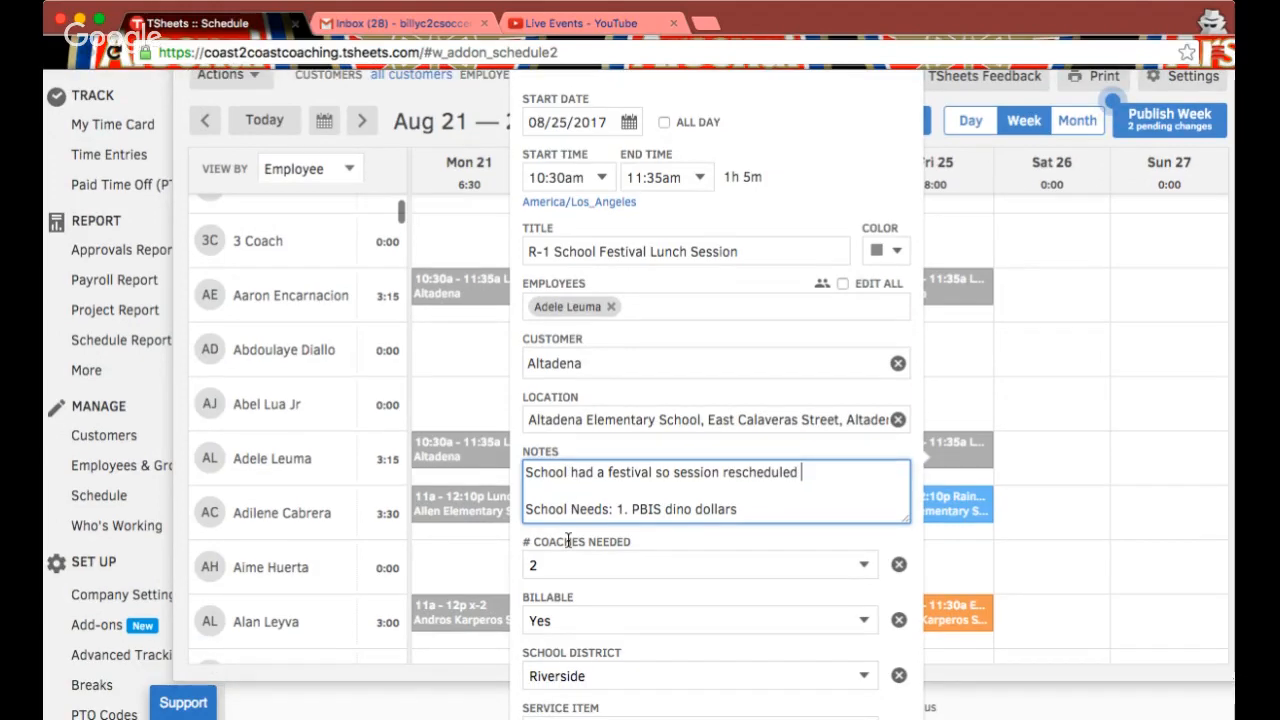
scroll(568, 540, down, 4)
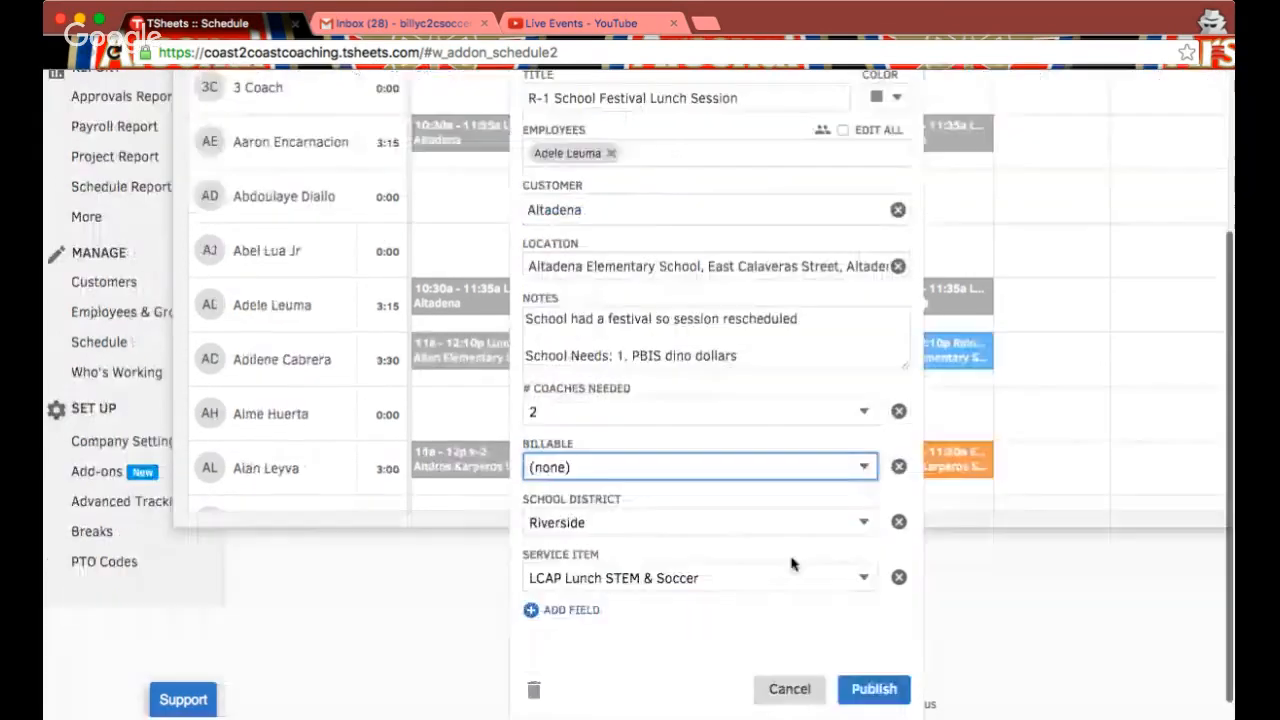
click(590, 611)
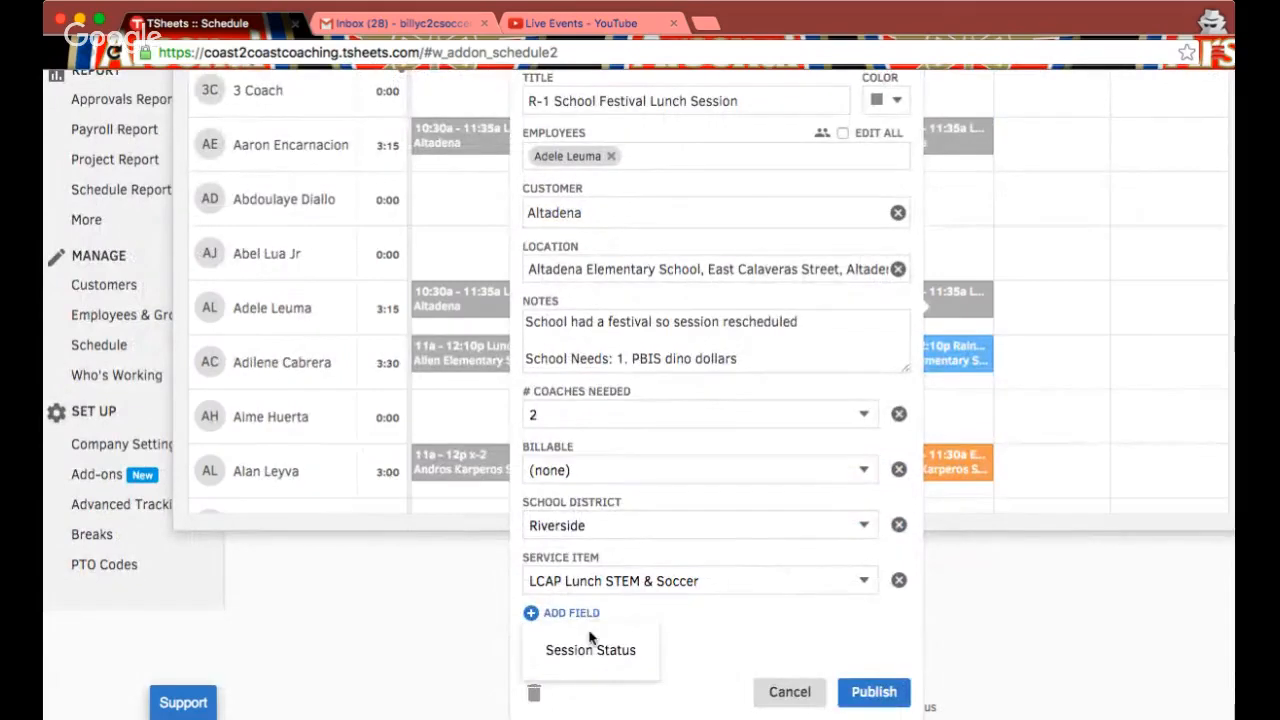
click(587, 648)
click(580, 614)
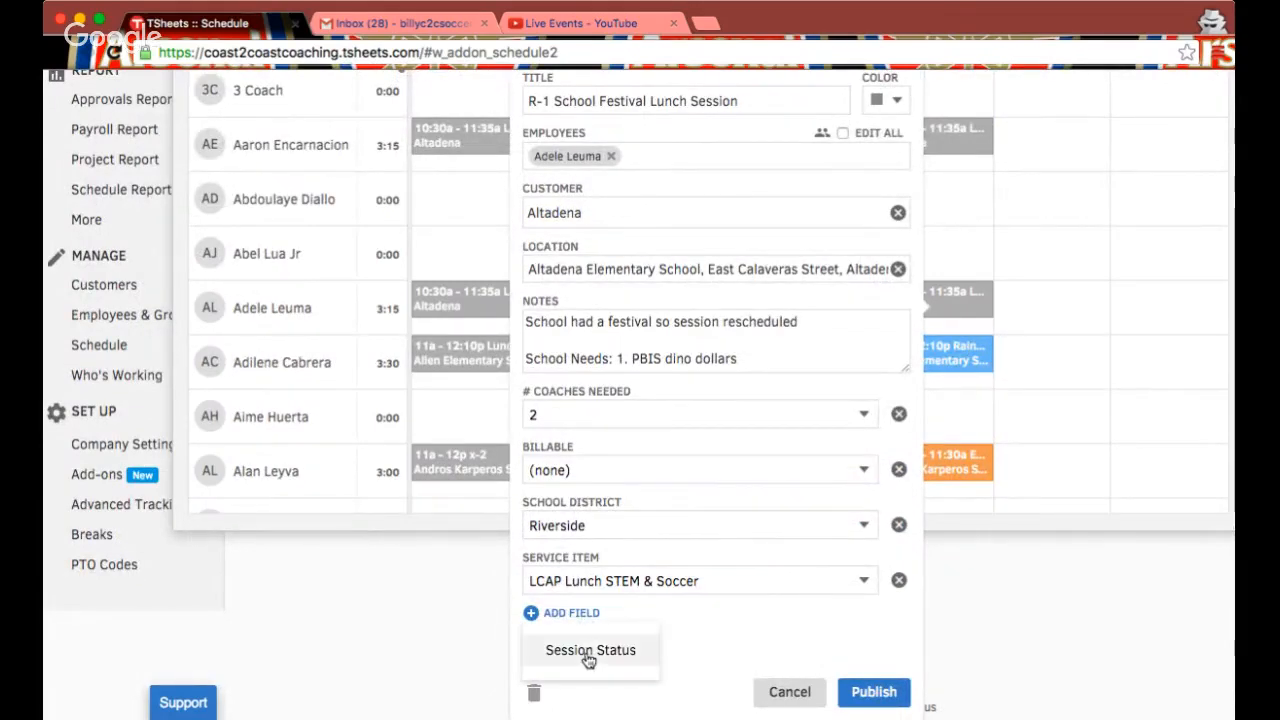
click(587, 651)
scroll(769, 658, down, 1)
click(780, 616)
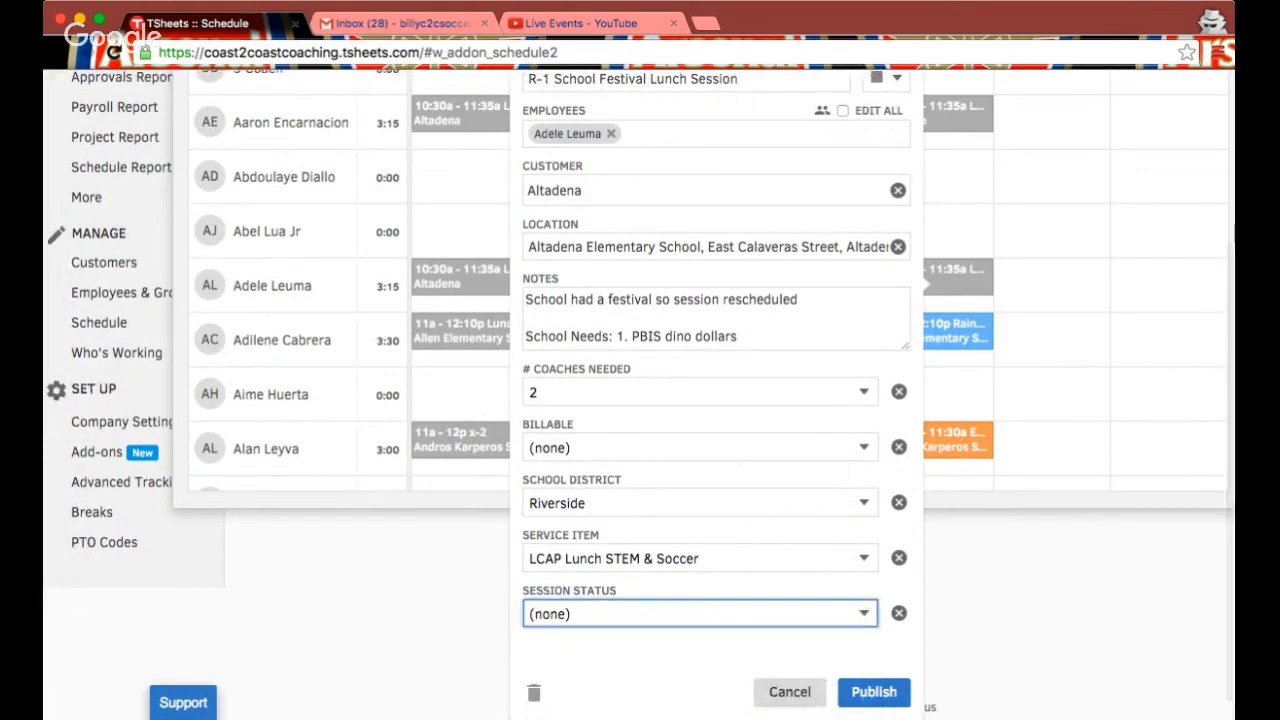
click(673, 667)
click(737, 658)
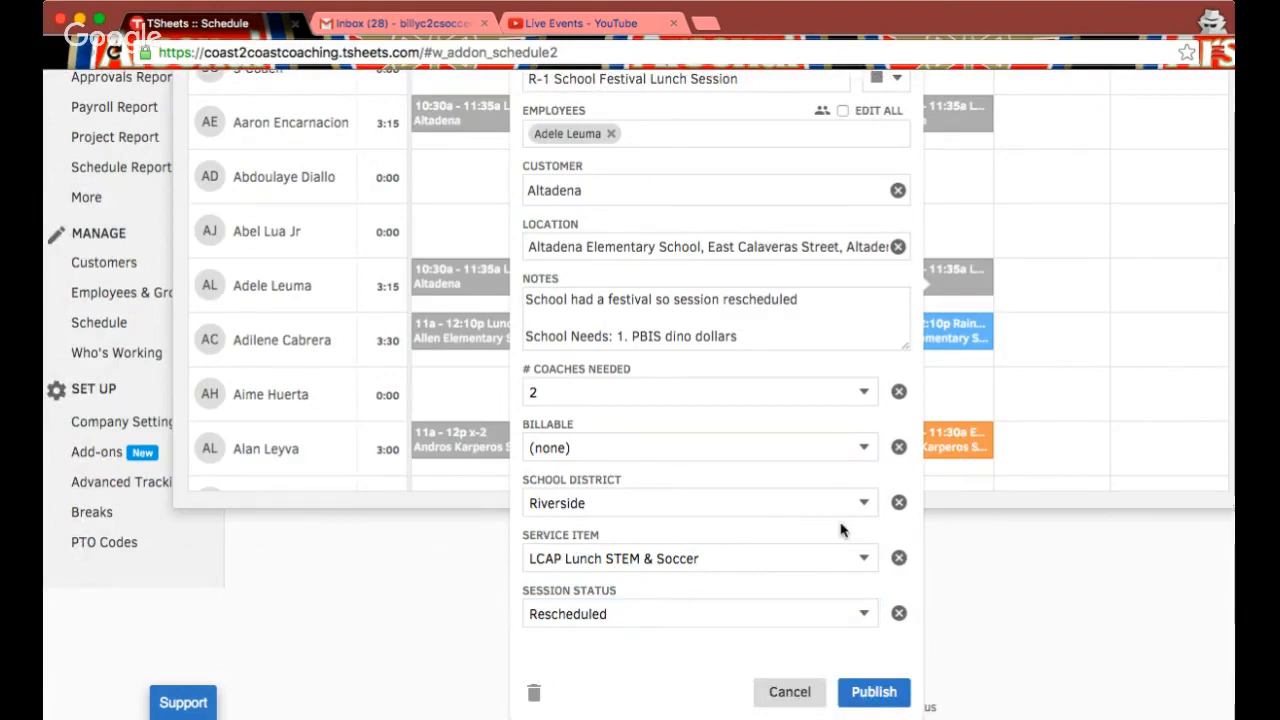
- Color the R-1 School Festival Lunch Session shift blue and publish it
scroll(841, 523, up, 2)
scroll(841, 530, up, 2)
click(888, 288)
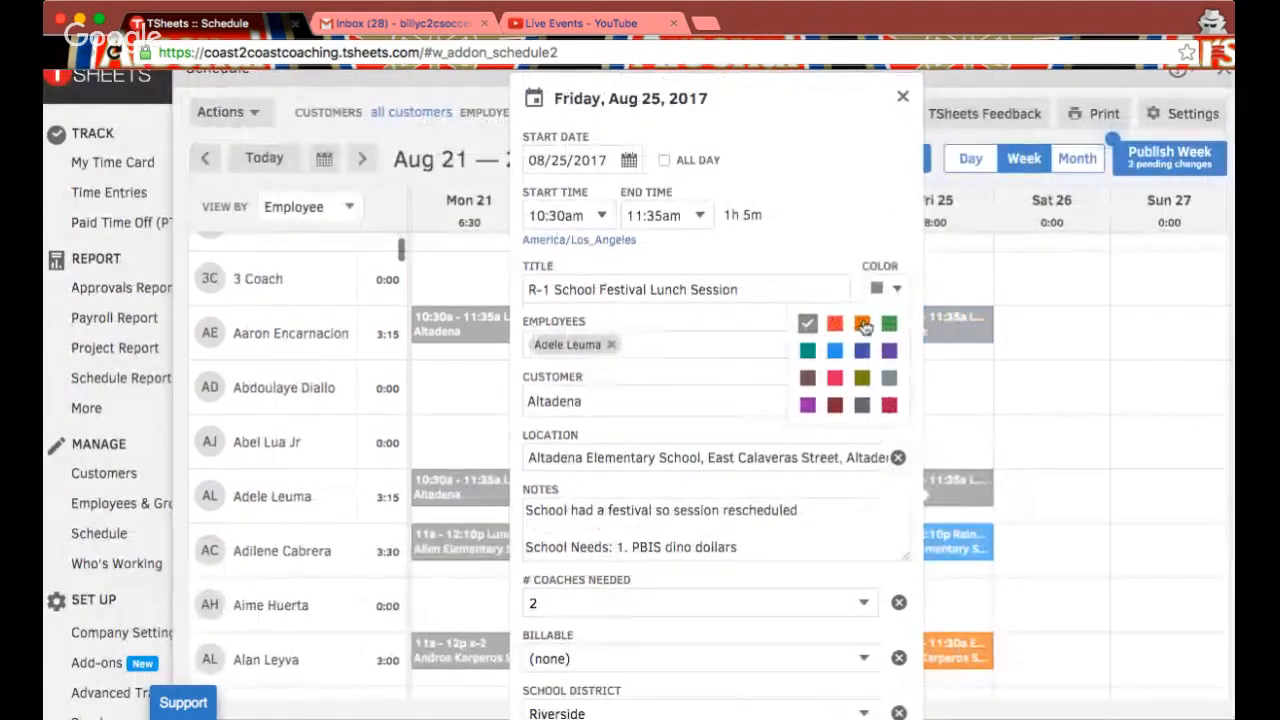
click(836, 349)
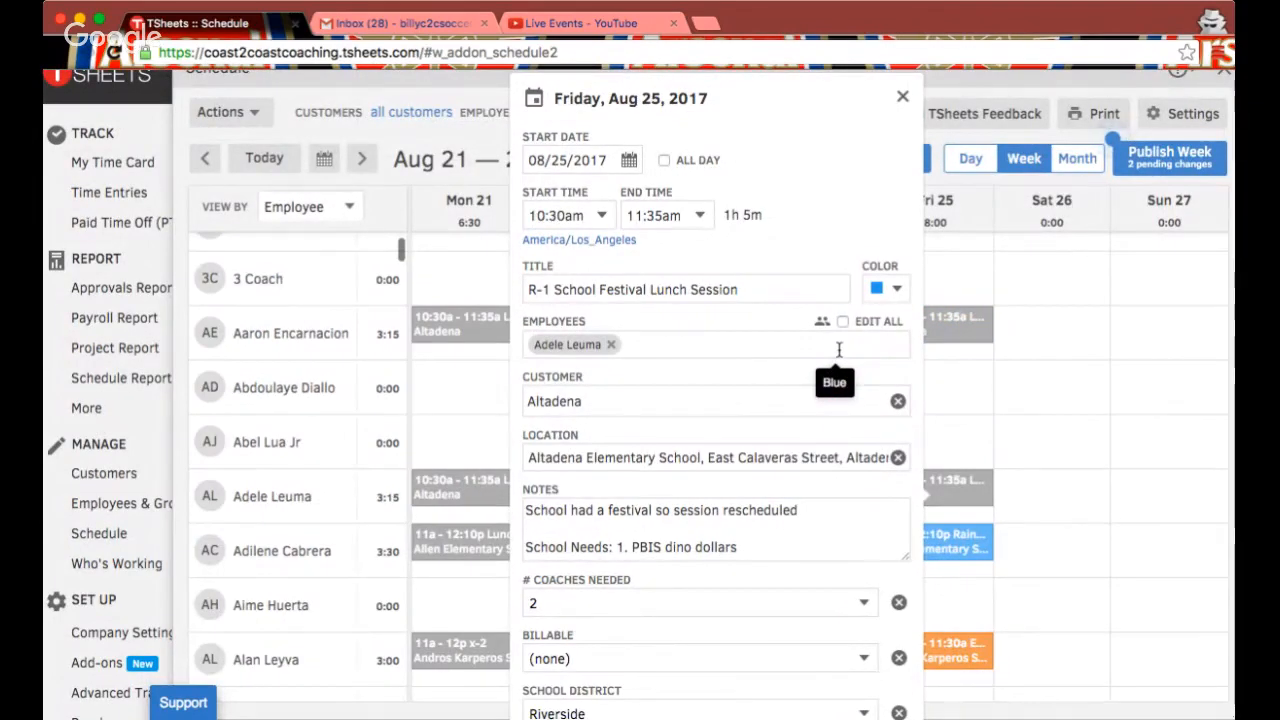
scroll(839, 349, up, 1)
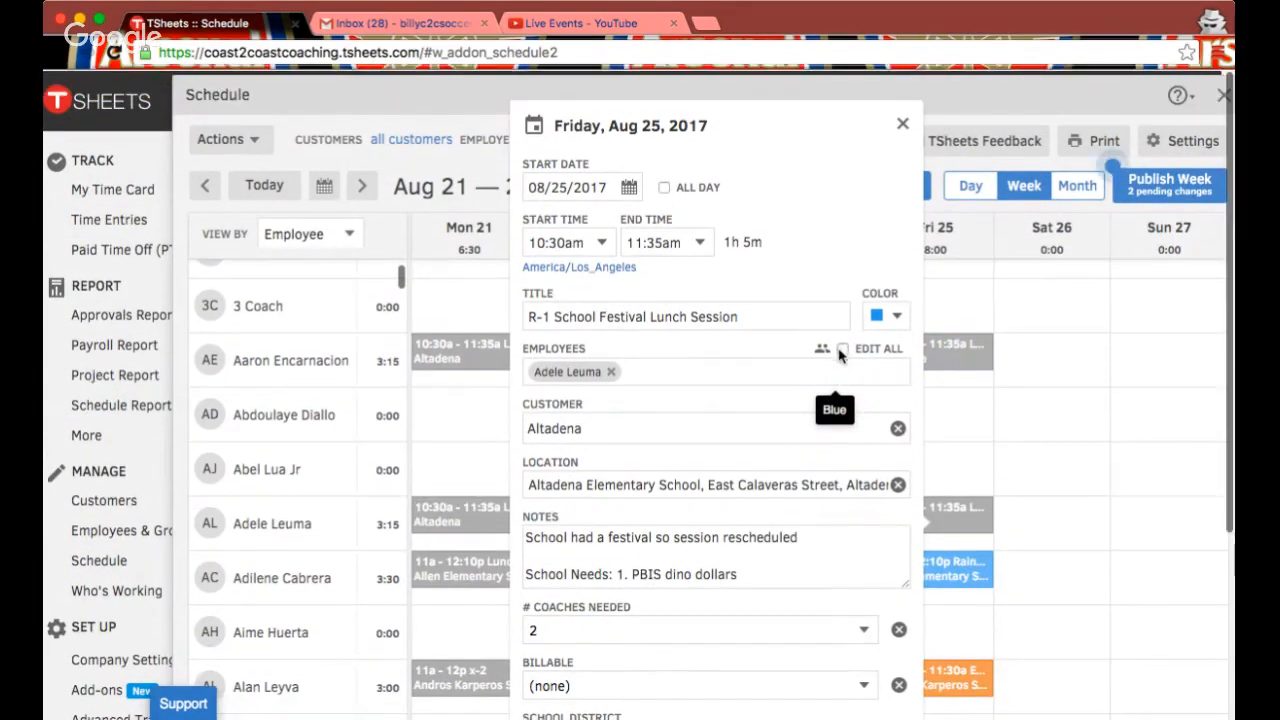
scroll(840, 356, down, 4)
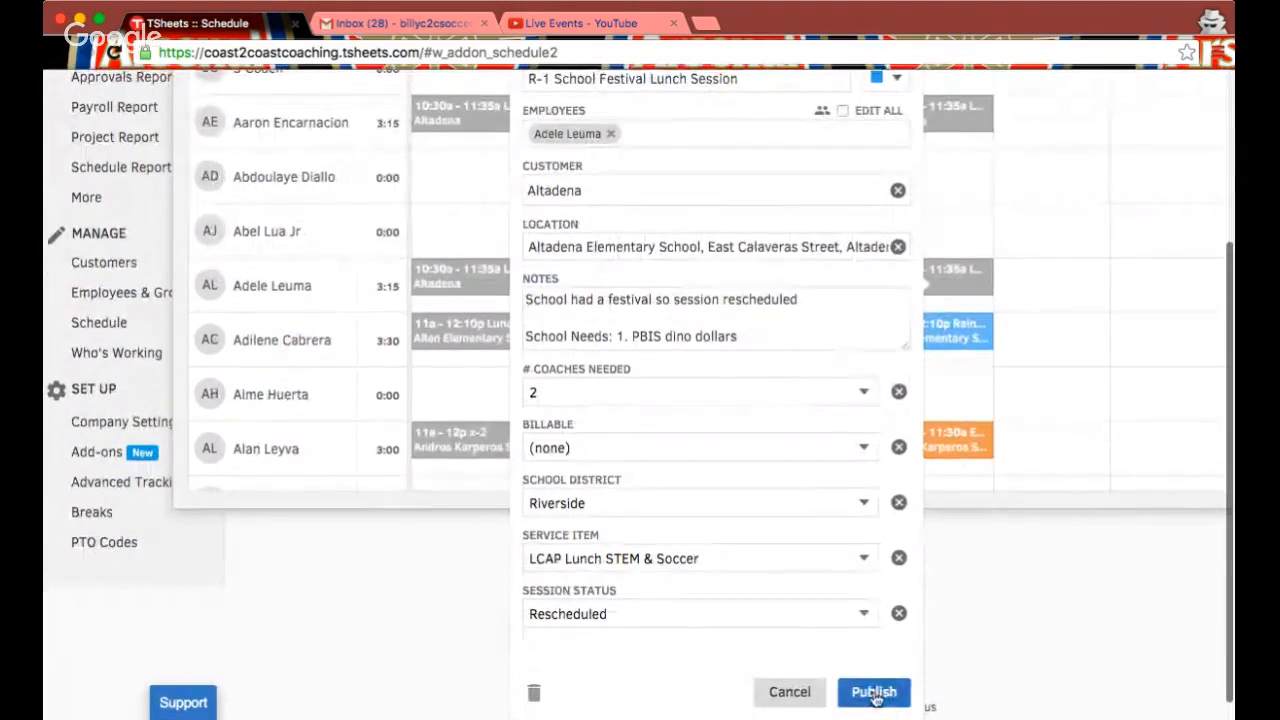
click(873, 692)
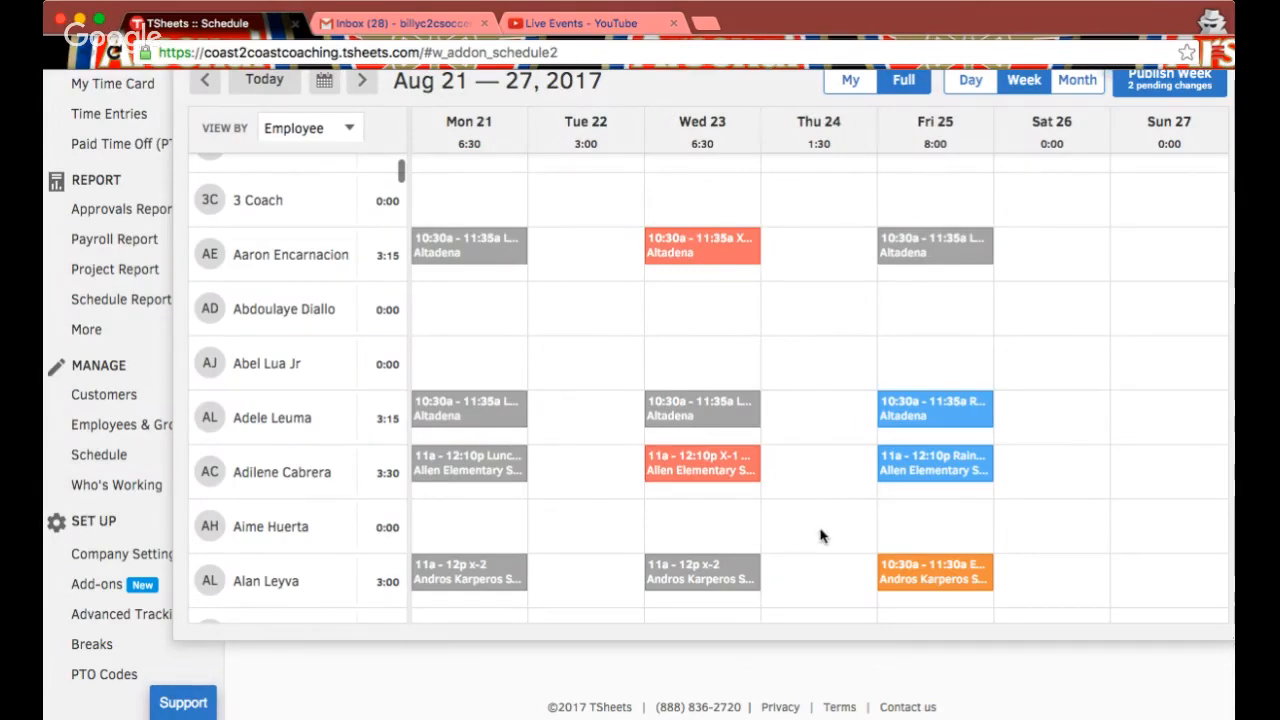
- Open the first coach's Friday, Aug 25 Altadena shift and set its time to 10:00am–11:00am
scroll(820, 536, down, 2)
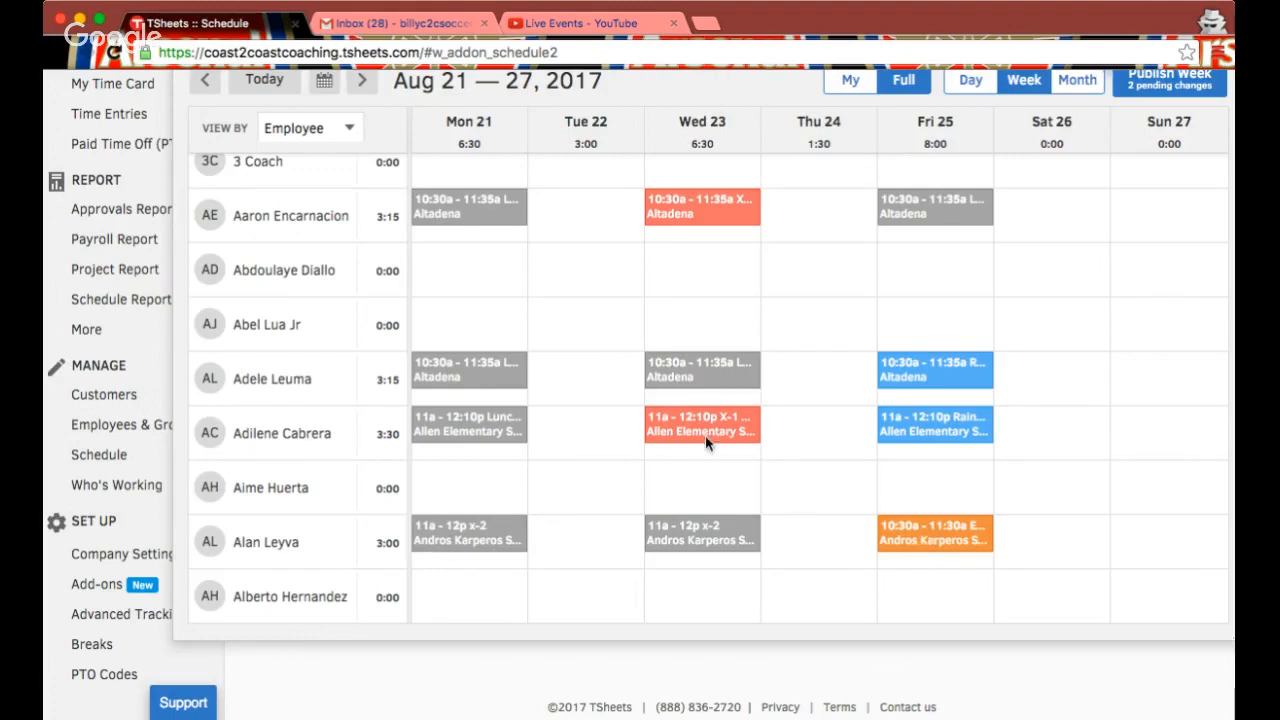
click(947, 217)
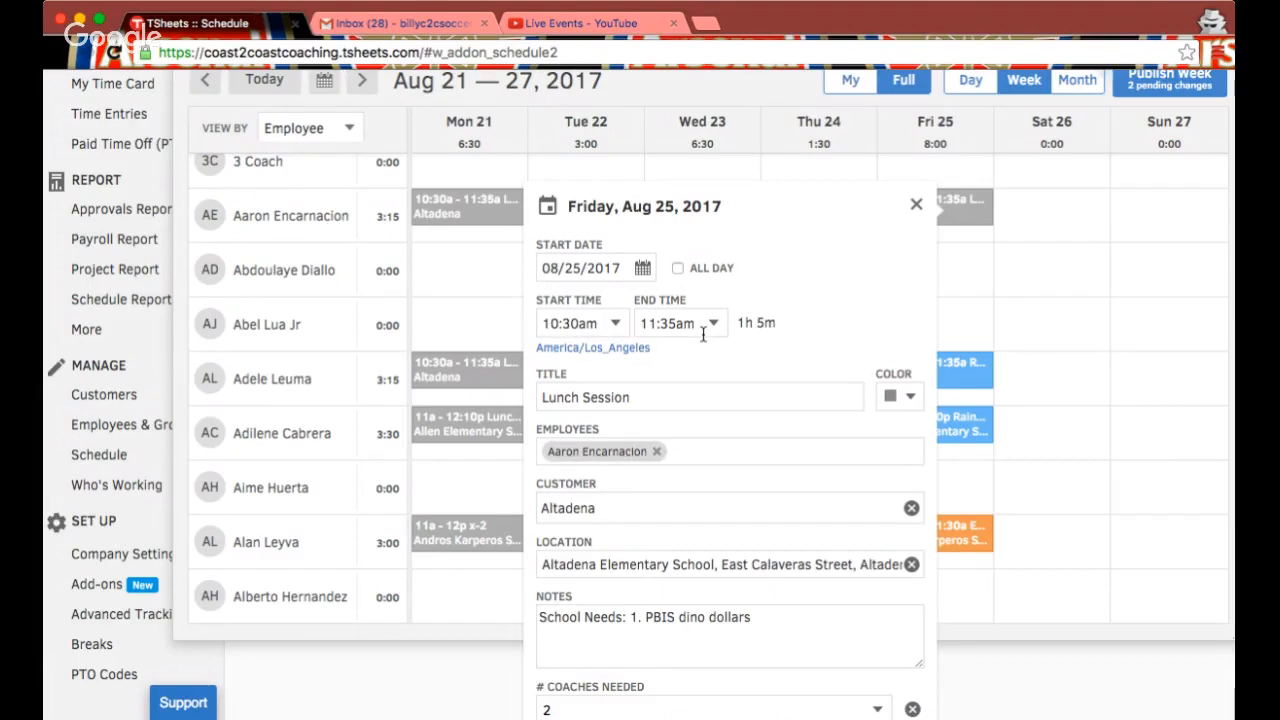
click(617, 328)
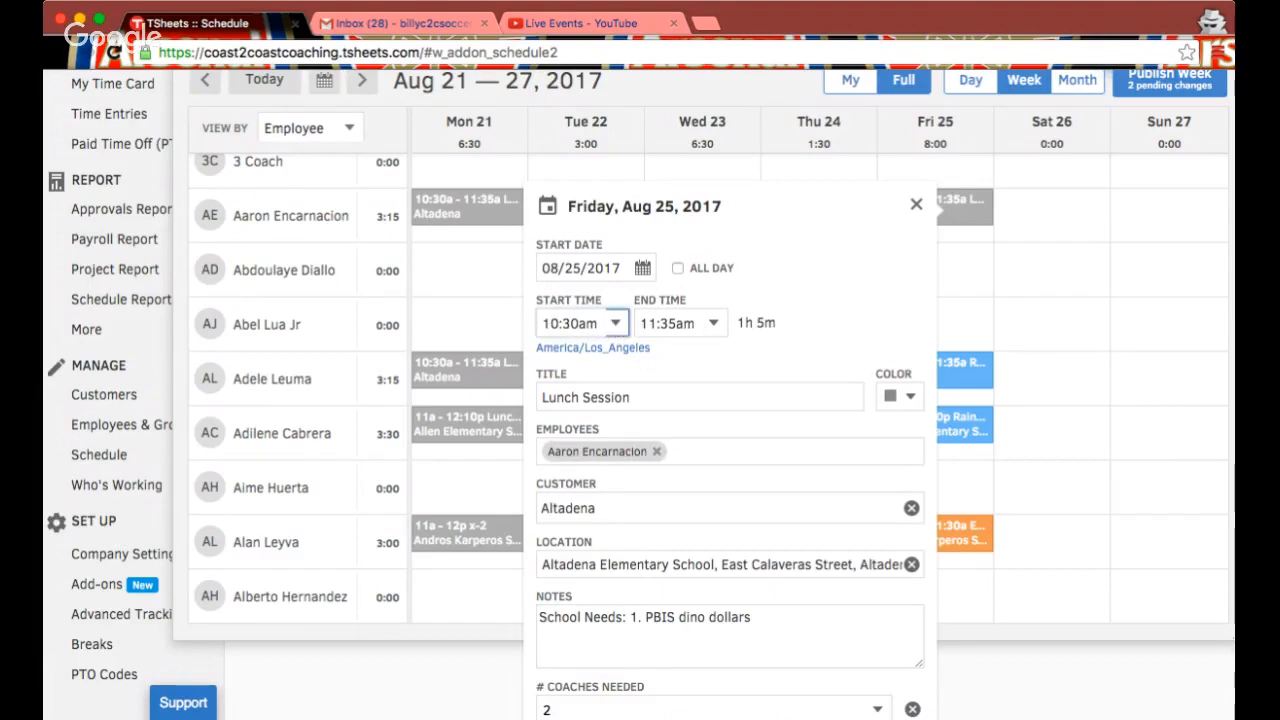
click(602, 311)
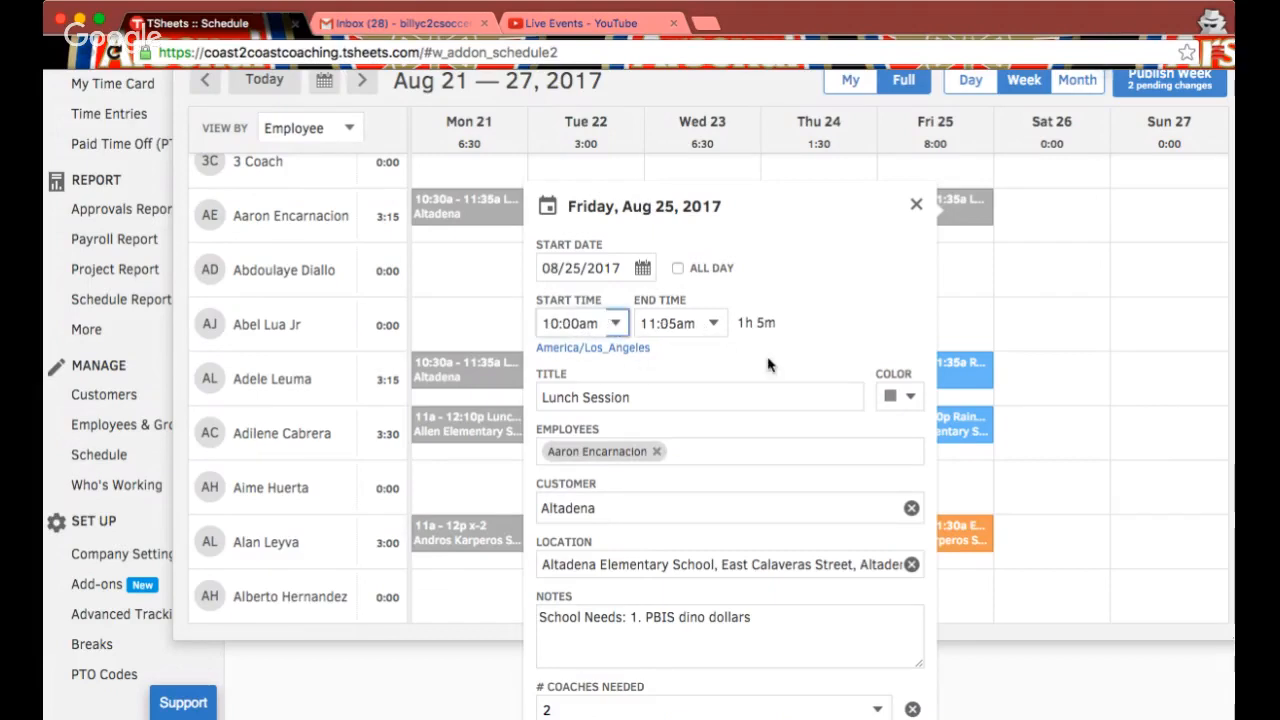
click(713, 323)
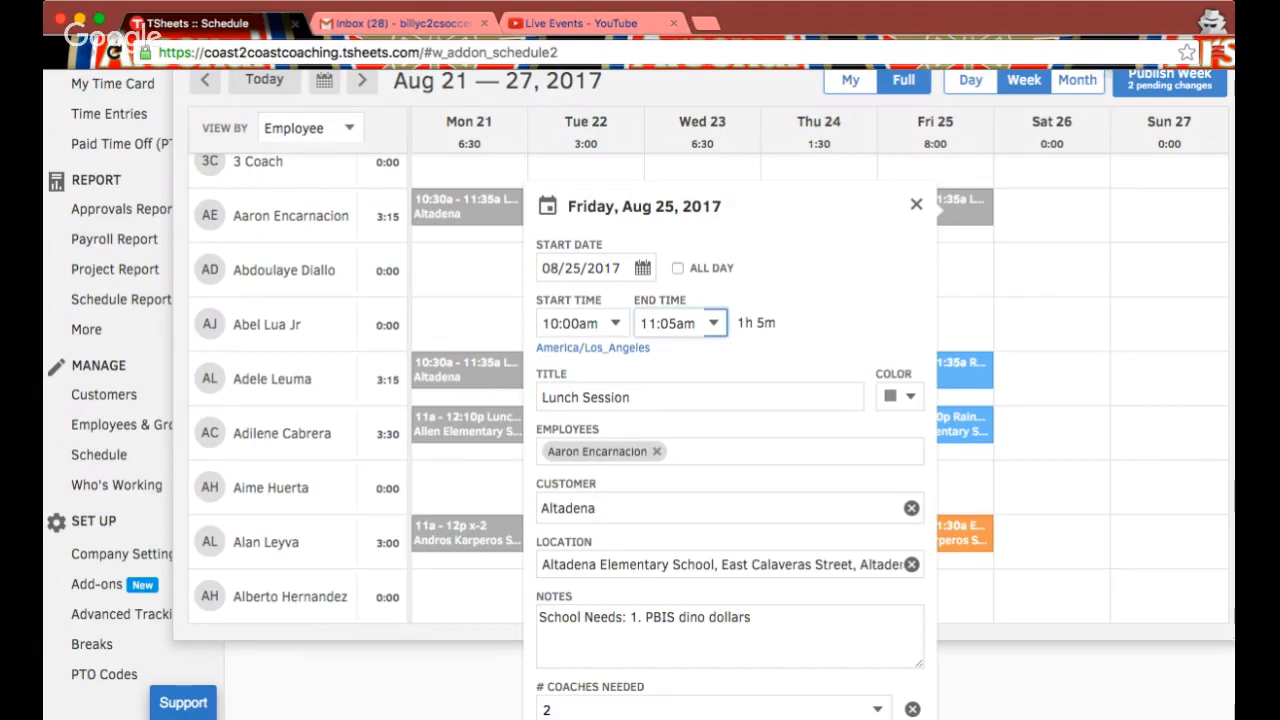
click(700, 305)
click(806, 354)
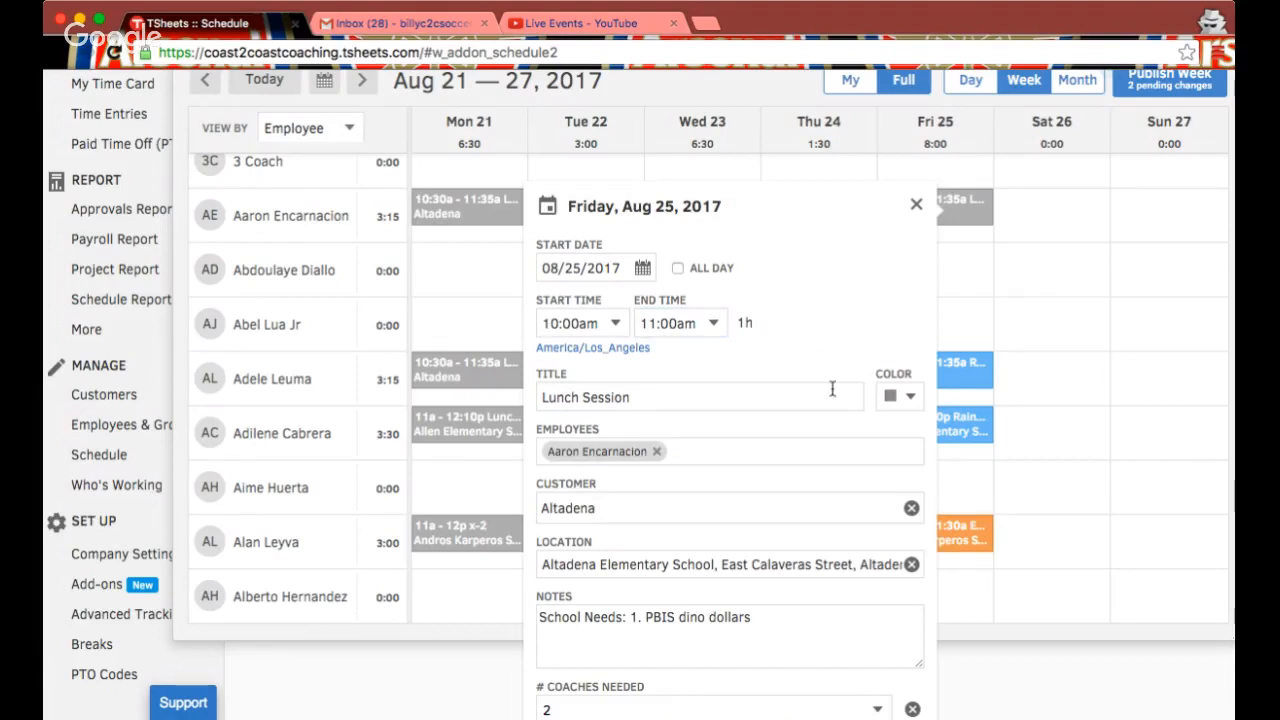
- Color the first coach's Friday shift orange and title it "Early Release Lunch Session"
click(906, 396)
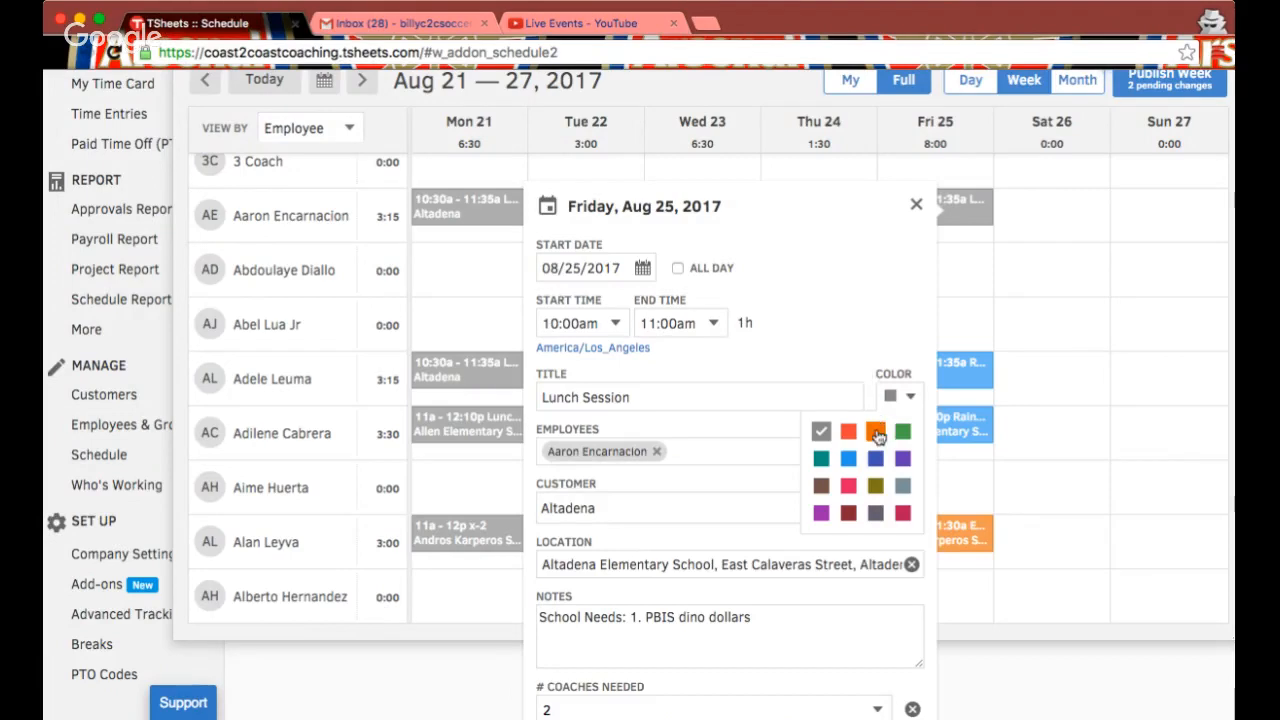
click(876, 431)
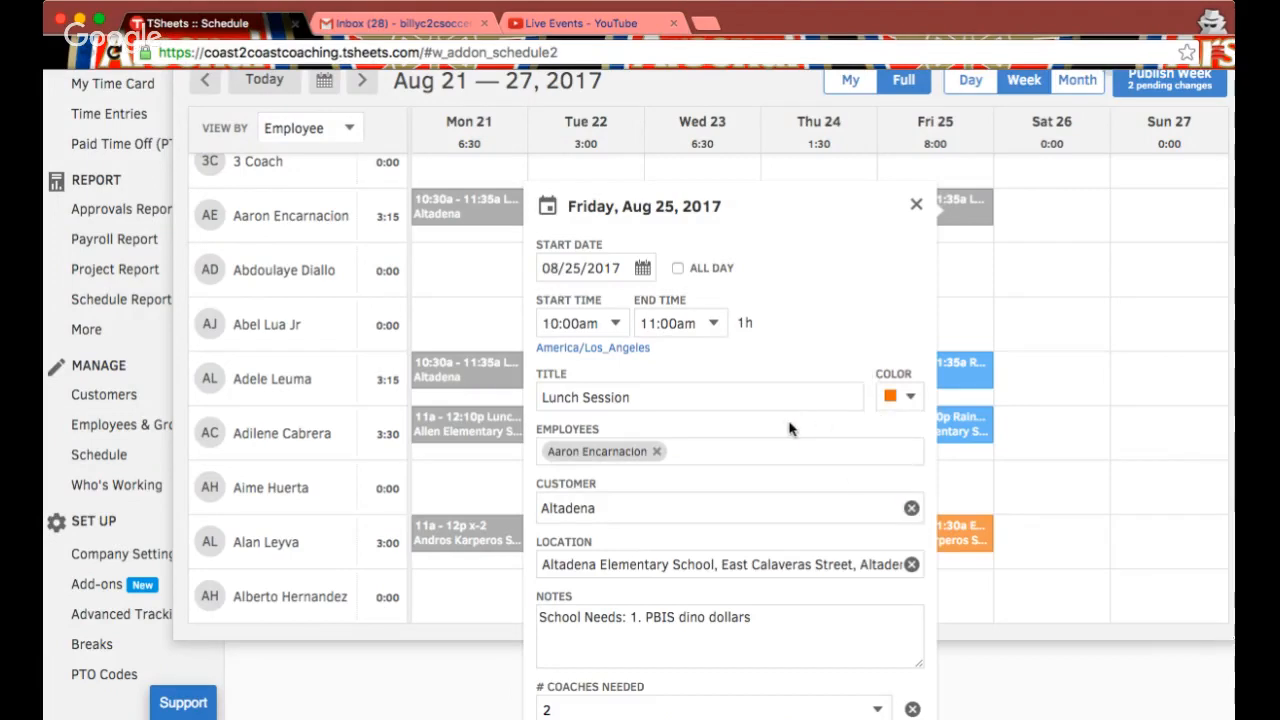
click(550, 397)
text(Early)
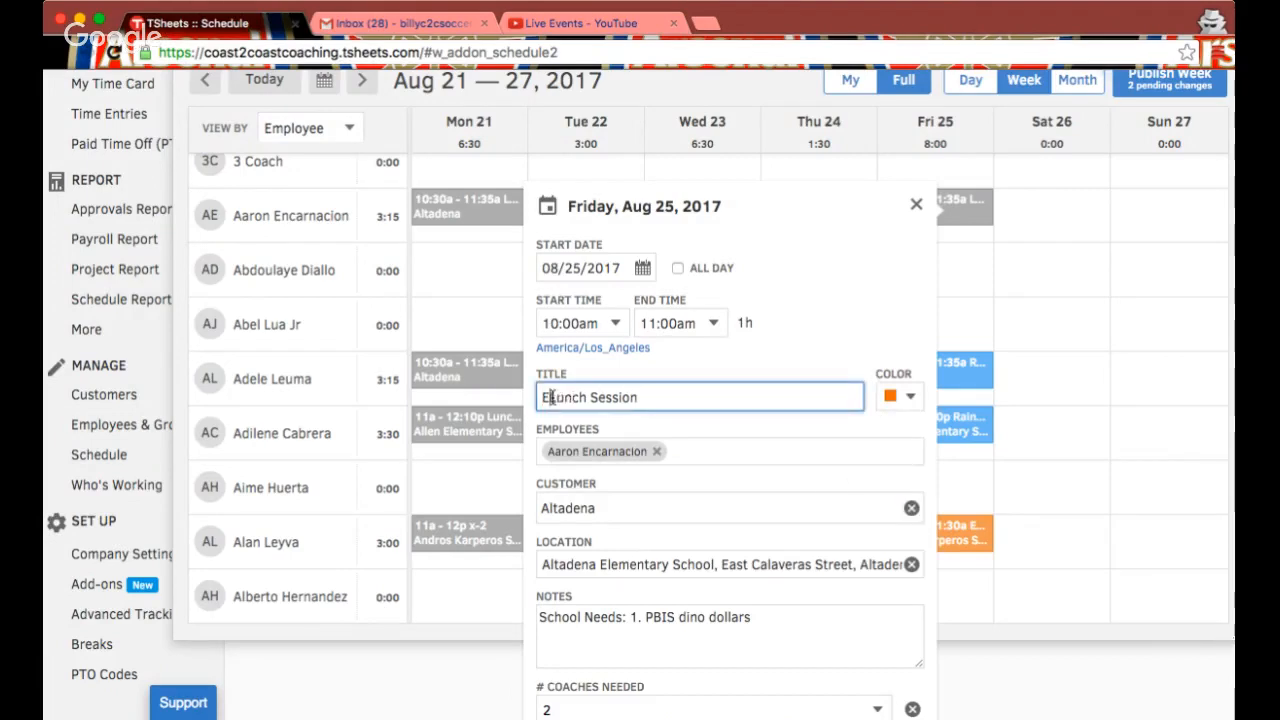
key(BackSpace)
key(BackSpace)
key(BackSpace)
key(BackSpace)
key(BackSpace)
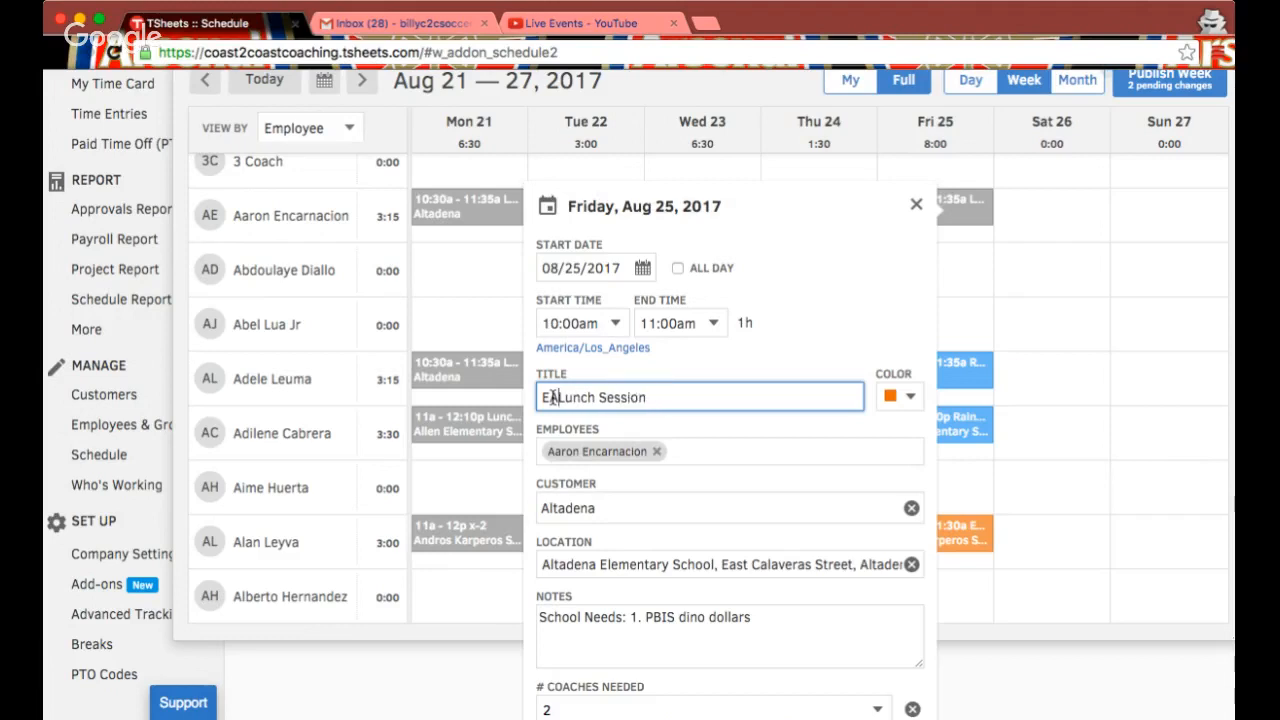
text(arly Re)
text(lease)
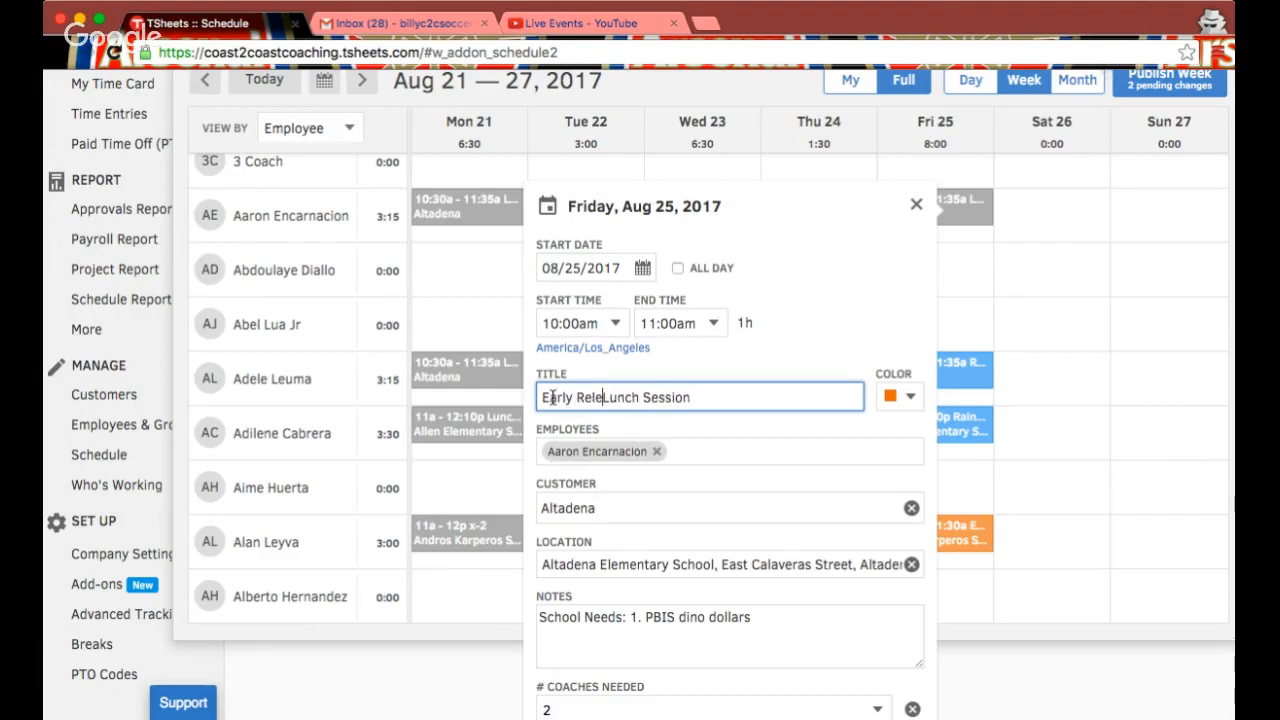
key(BackSpace)
key(BackSpace)
key(BackSpace)
key(BackSpace)
text(ase)
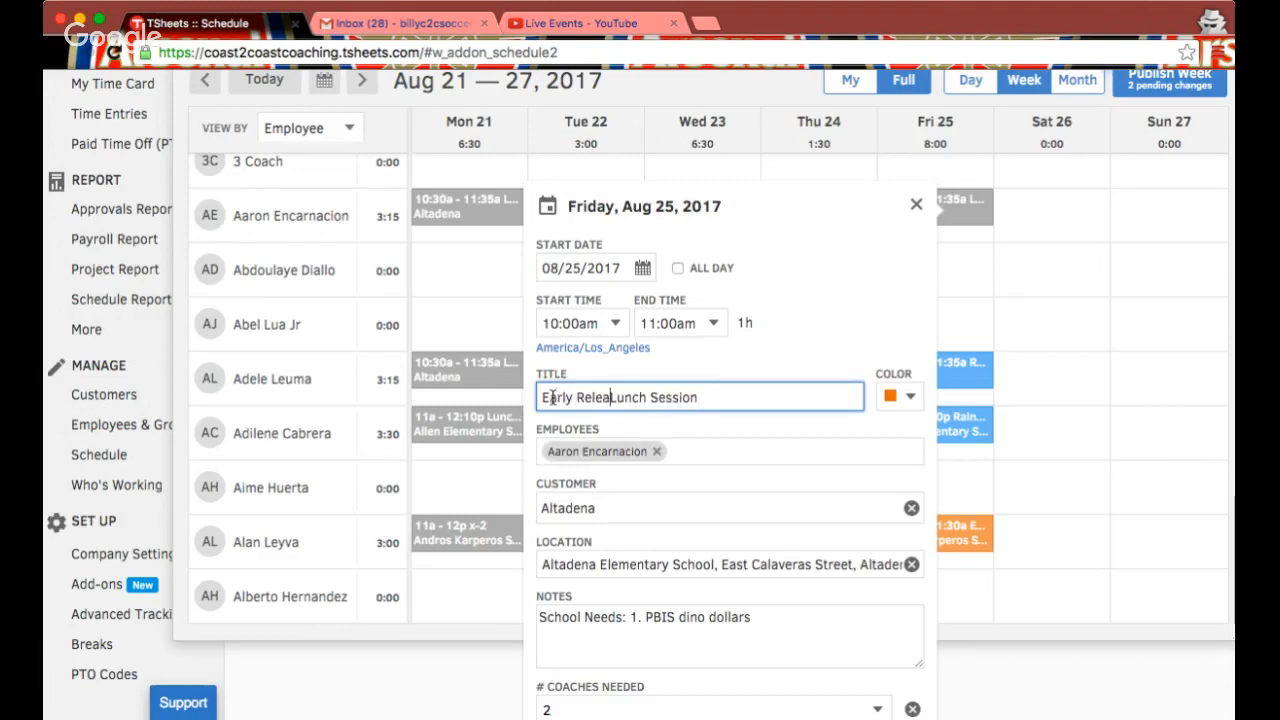
- Add the note "Session will start 30 minutes early today." above School Needs, separated by a blank line, and publish the Early Release Lunch Session shift
scroll(551, 405, down, 3)
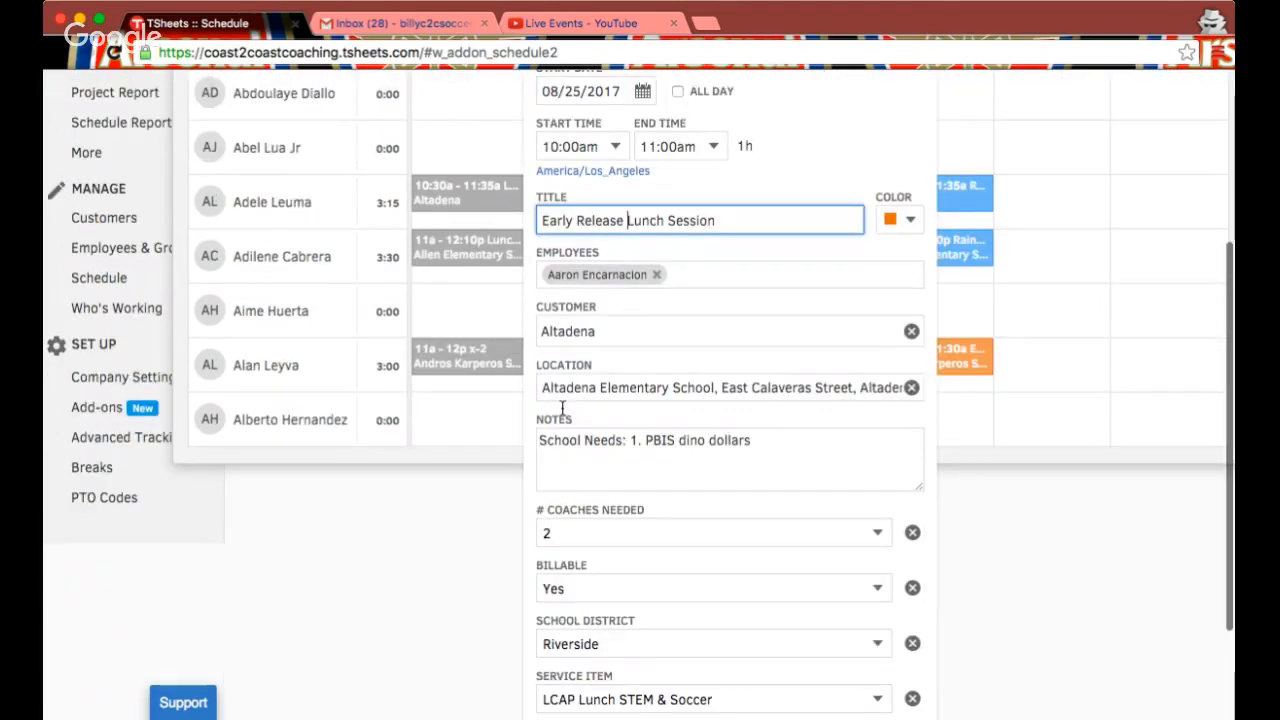
scroll(568, 380, down, 2)
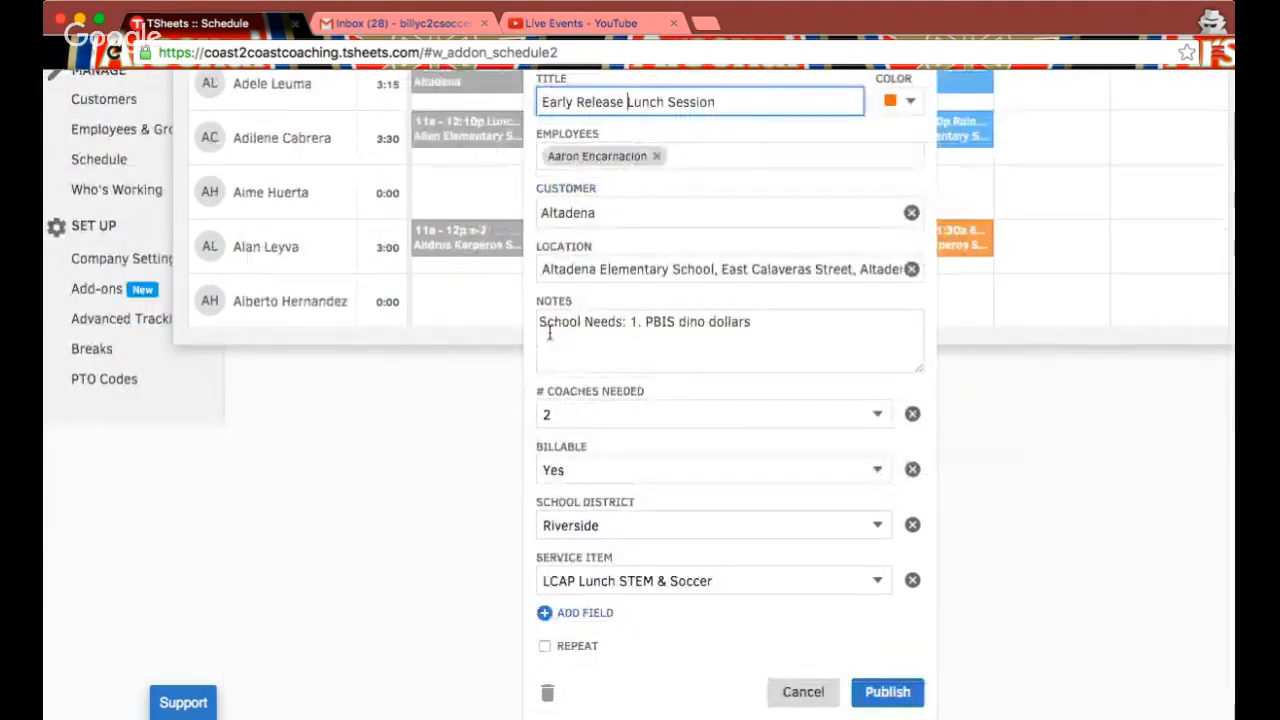
click(546, 323)
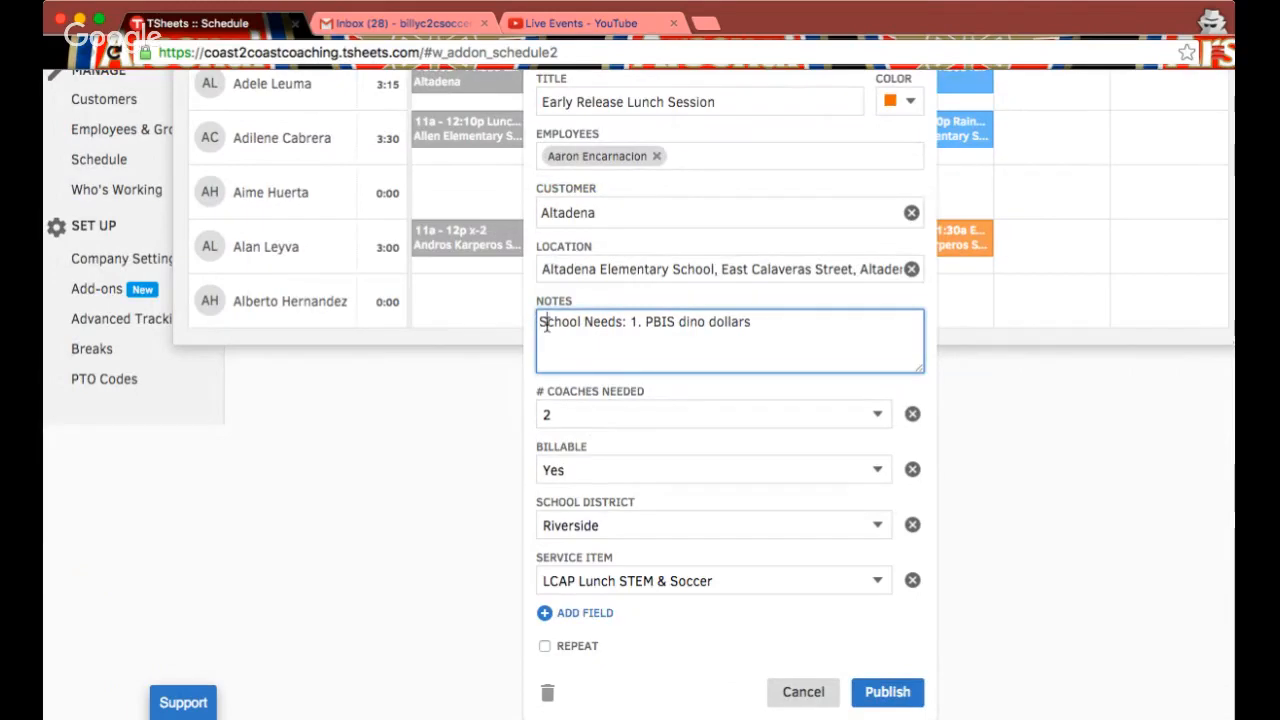
text(set)
key(BackSpace)
key(BackSpace)
key(BackSpace)
text(Session will sta)
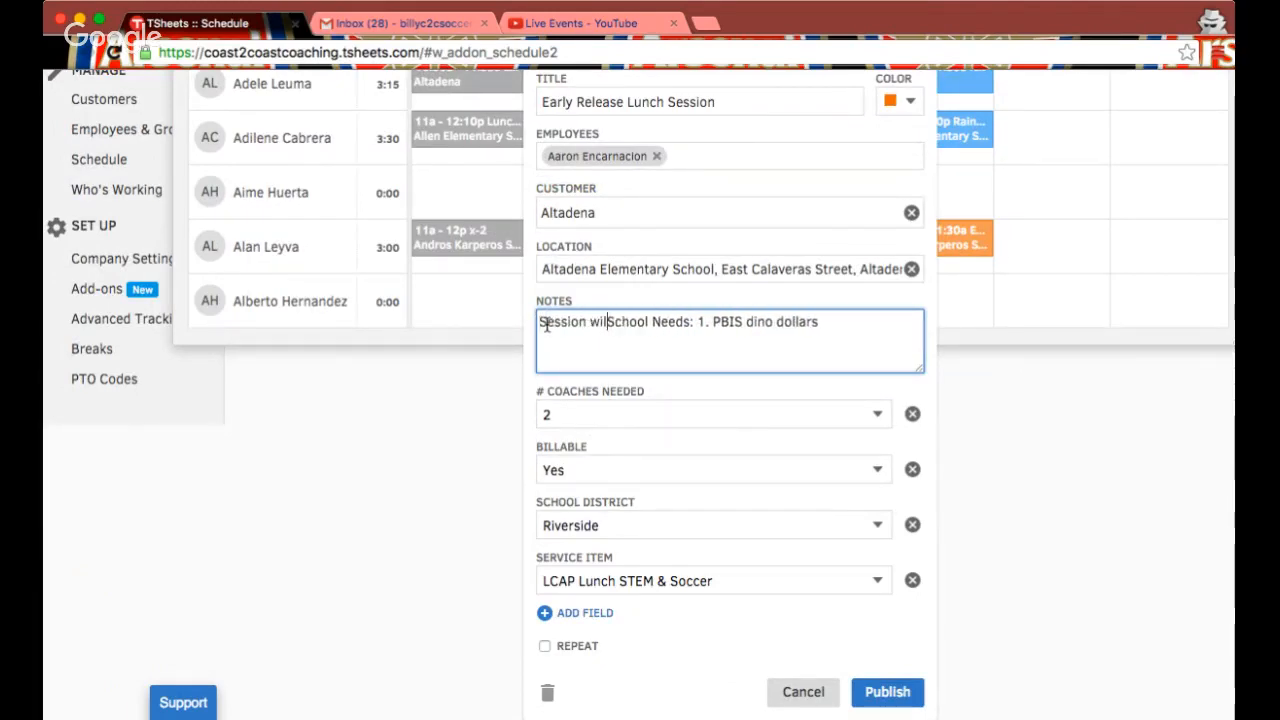
text(rt )
text(30 minutes ea)
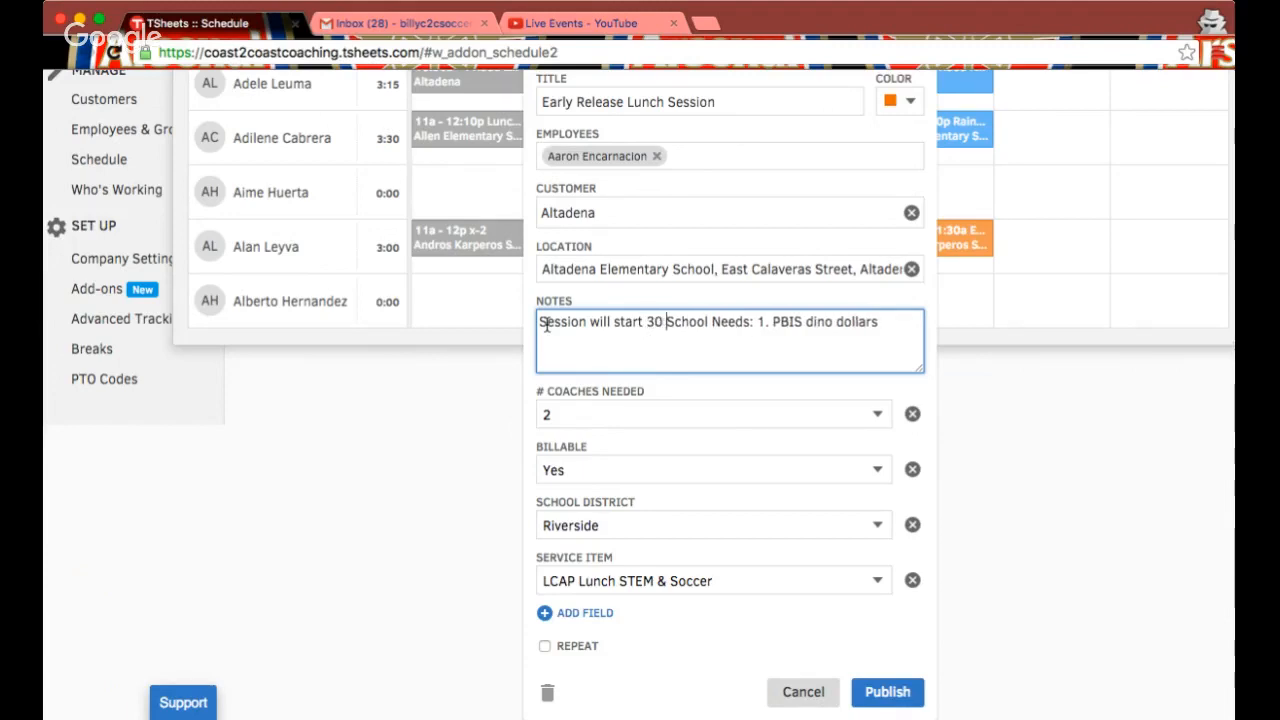
text(rly today)
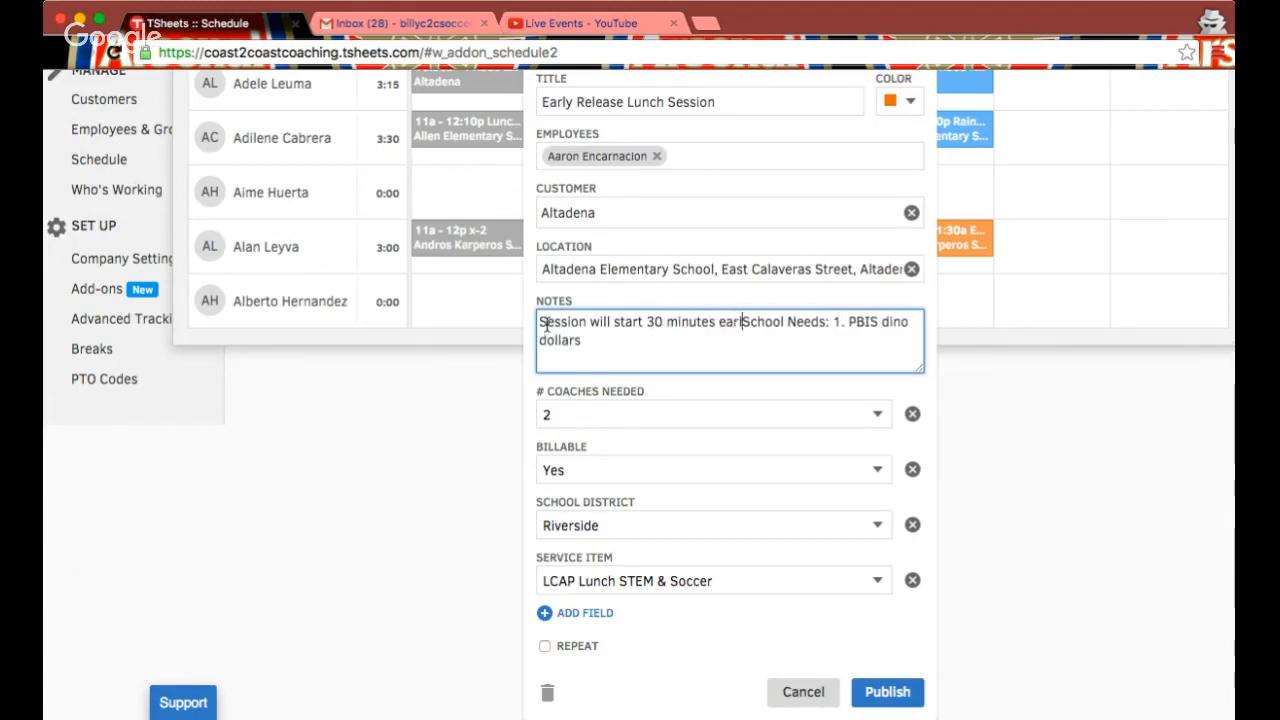
text(>)
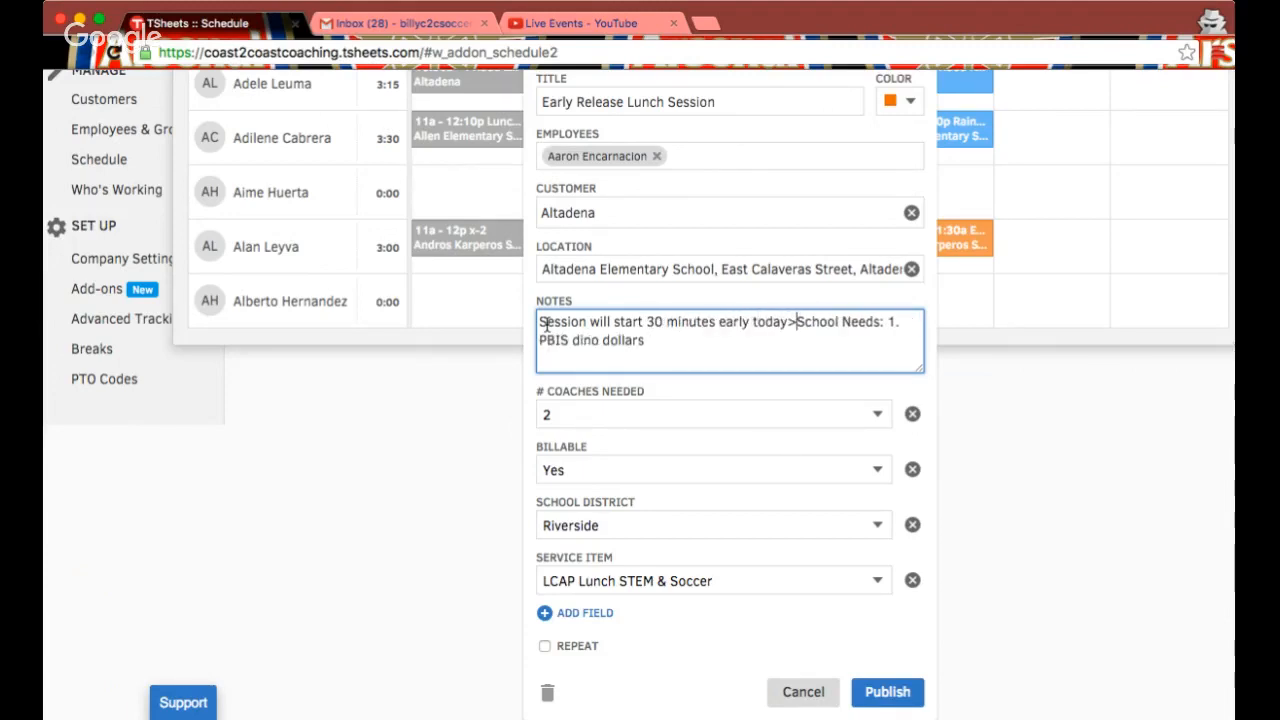
key(BackSpace)
text(.)
key(Return)
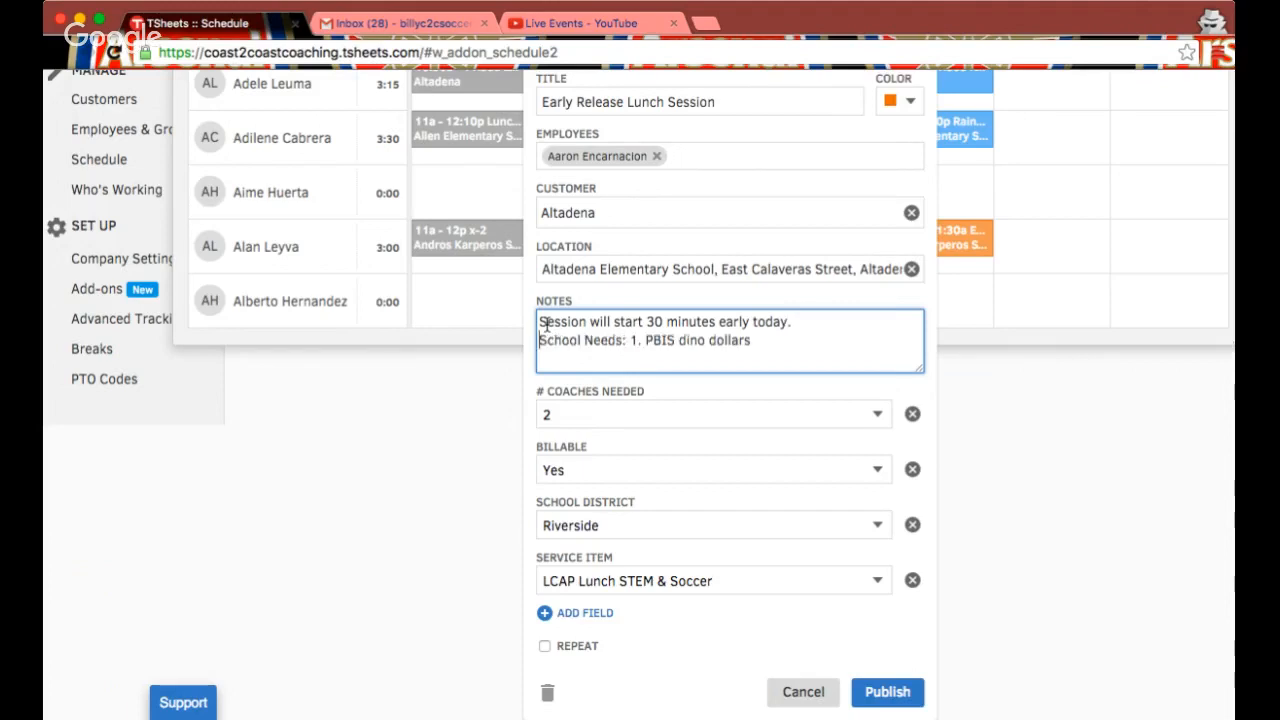
key(Return)
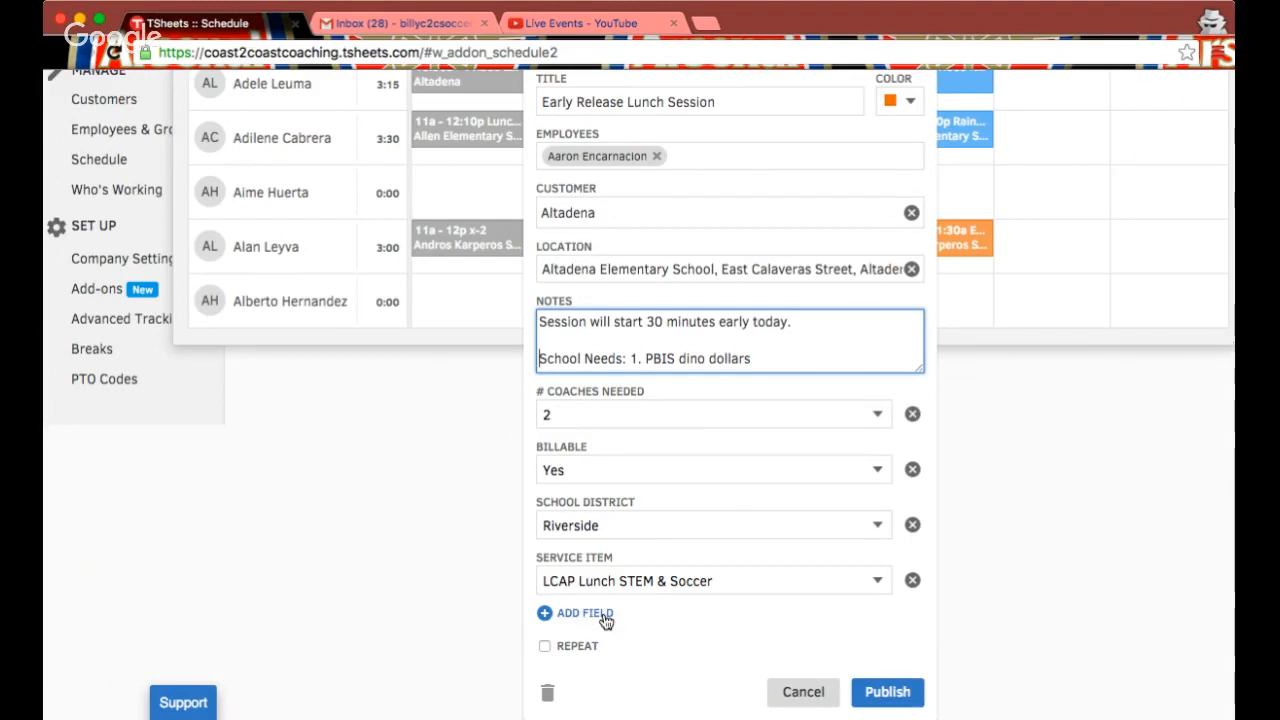
click(897, 691)
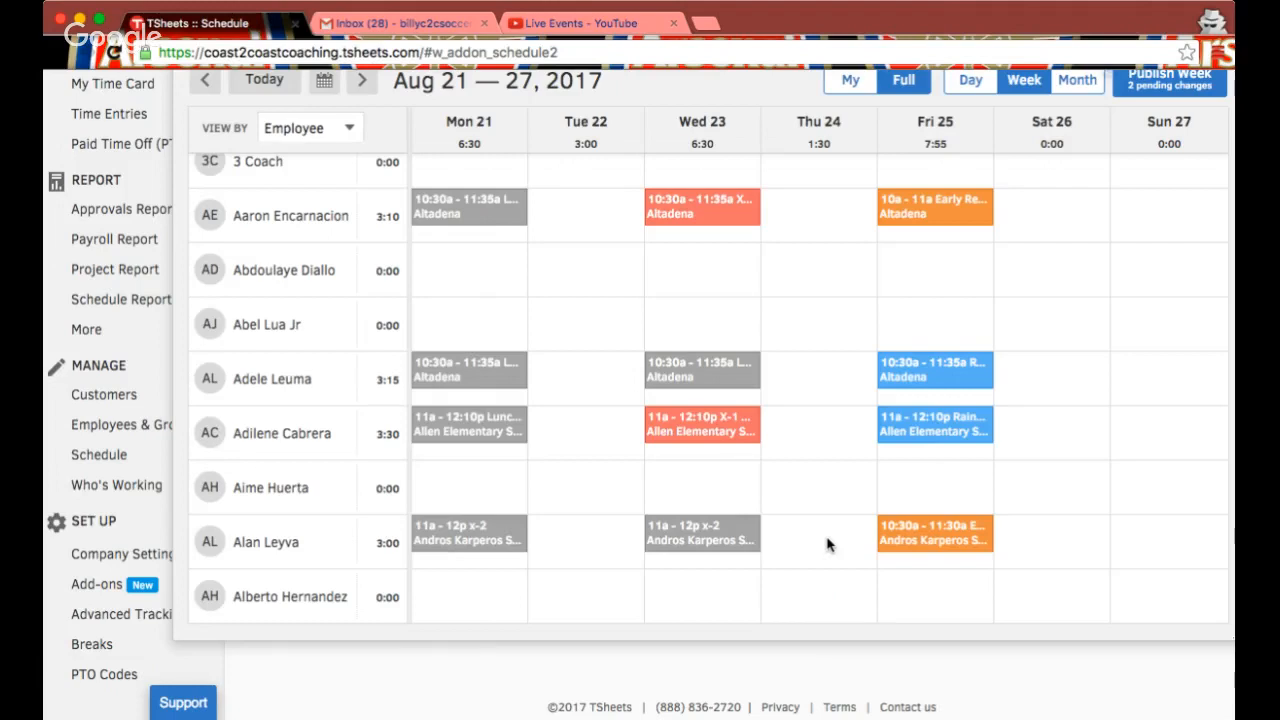
- Review the Aug 21–27 week schedule grouped by customer and return it to the employee grouping
scroll(827, 545, up, 2)
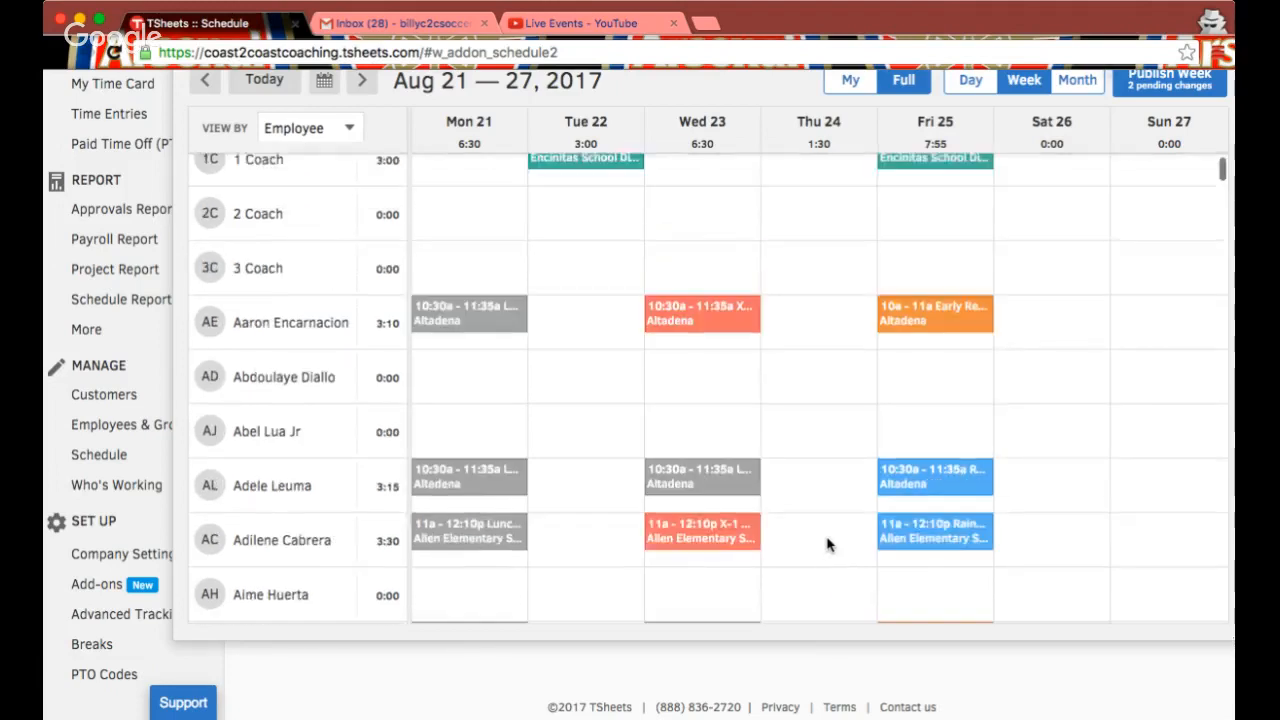
scroll(827, 545, up, 3)
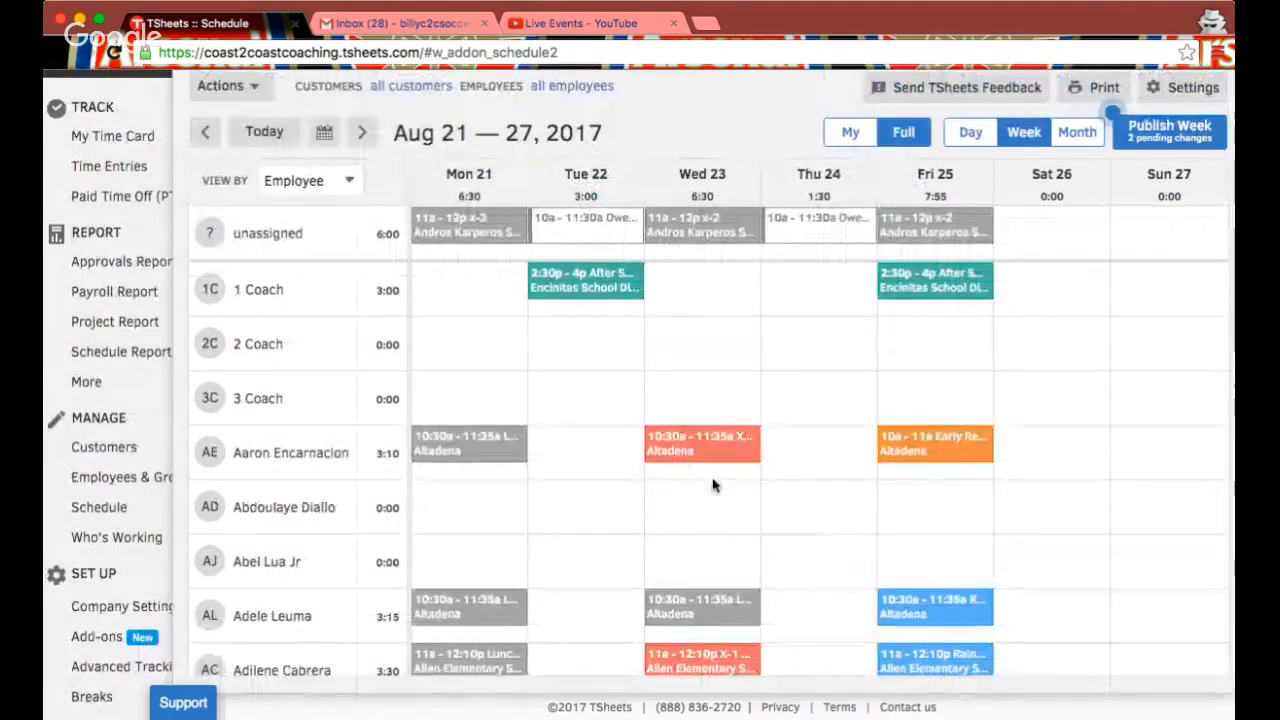
click(354, 179)
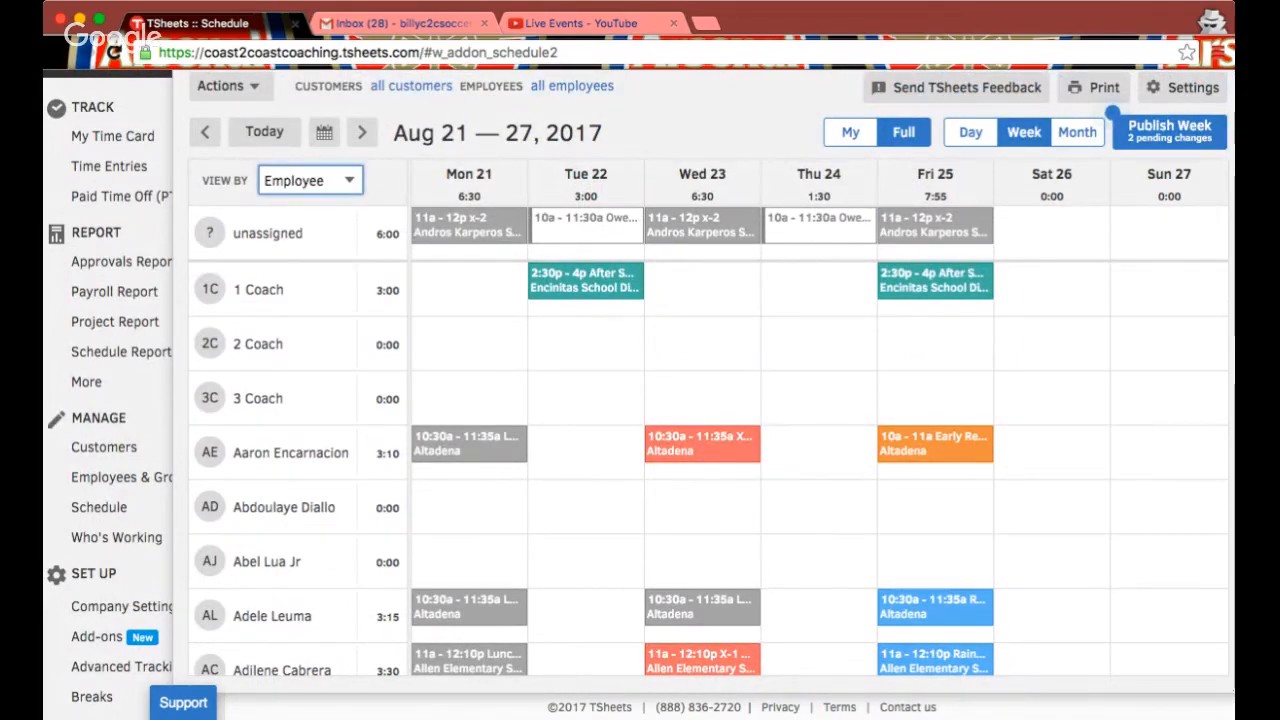
click(325, 204)
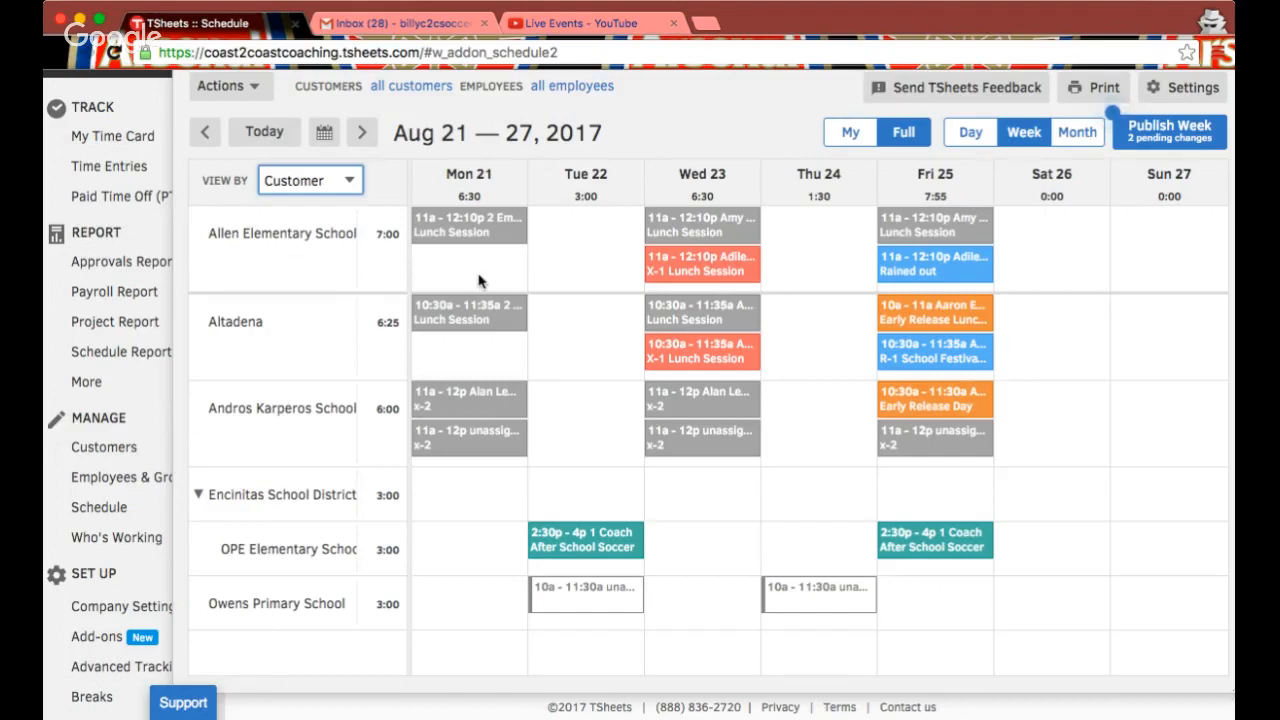
click(336, 171)
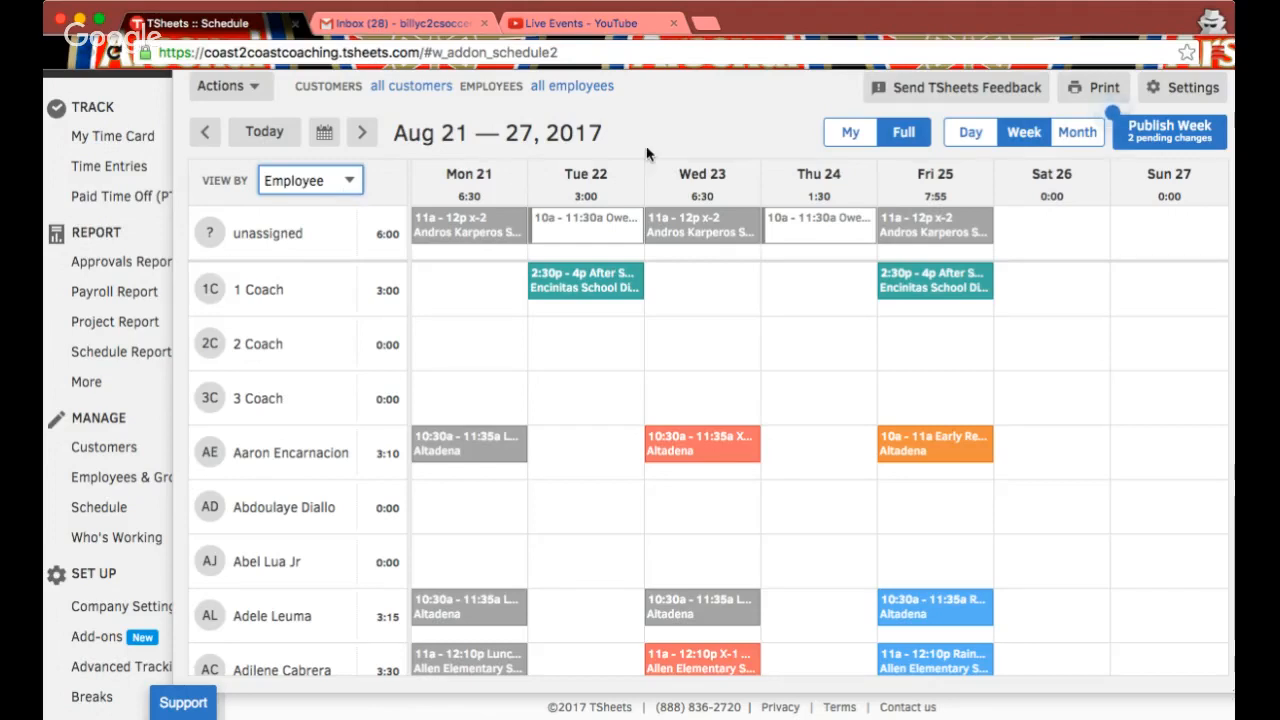
- Display the August 2017 schedule by month and examine the full shift lists for Wednesday, August 9 and Wednesday, August 23
click(1074, 142)
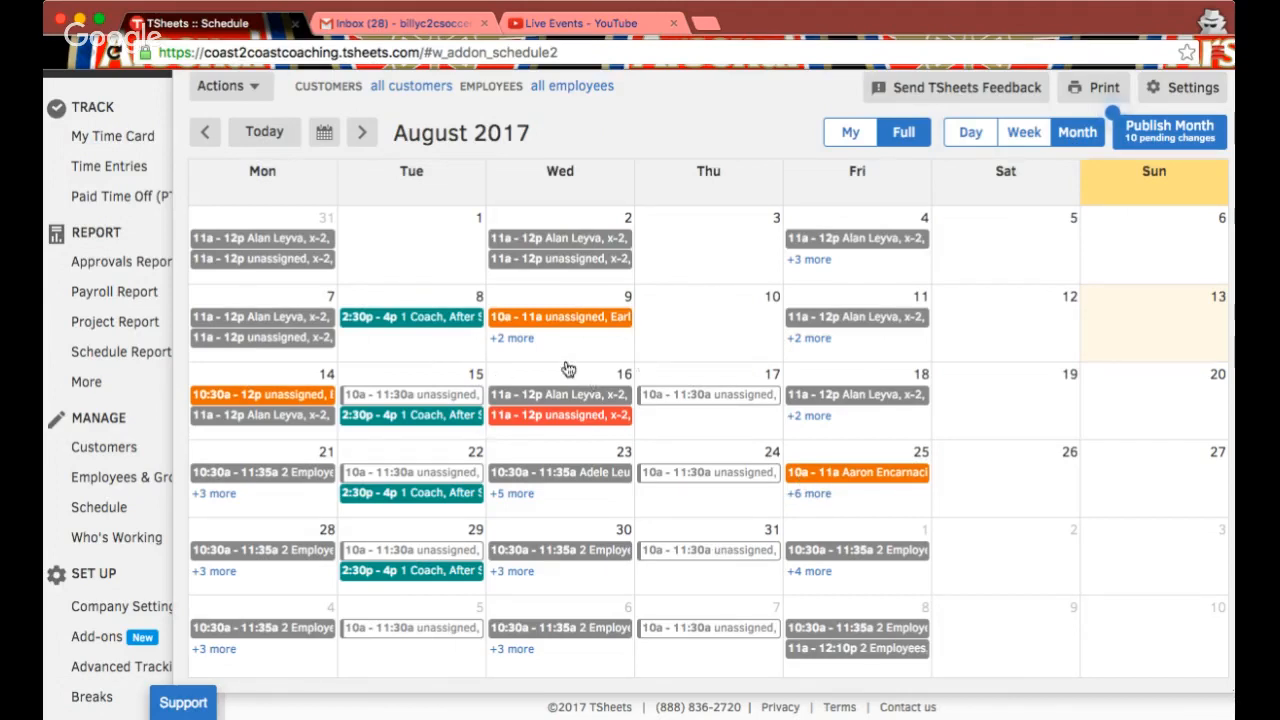
click(512, 339)
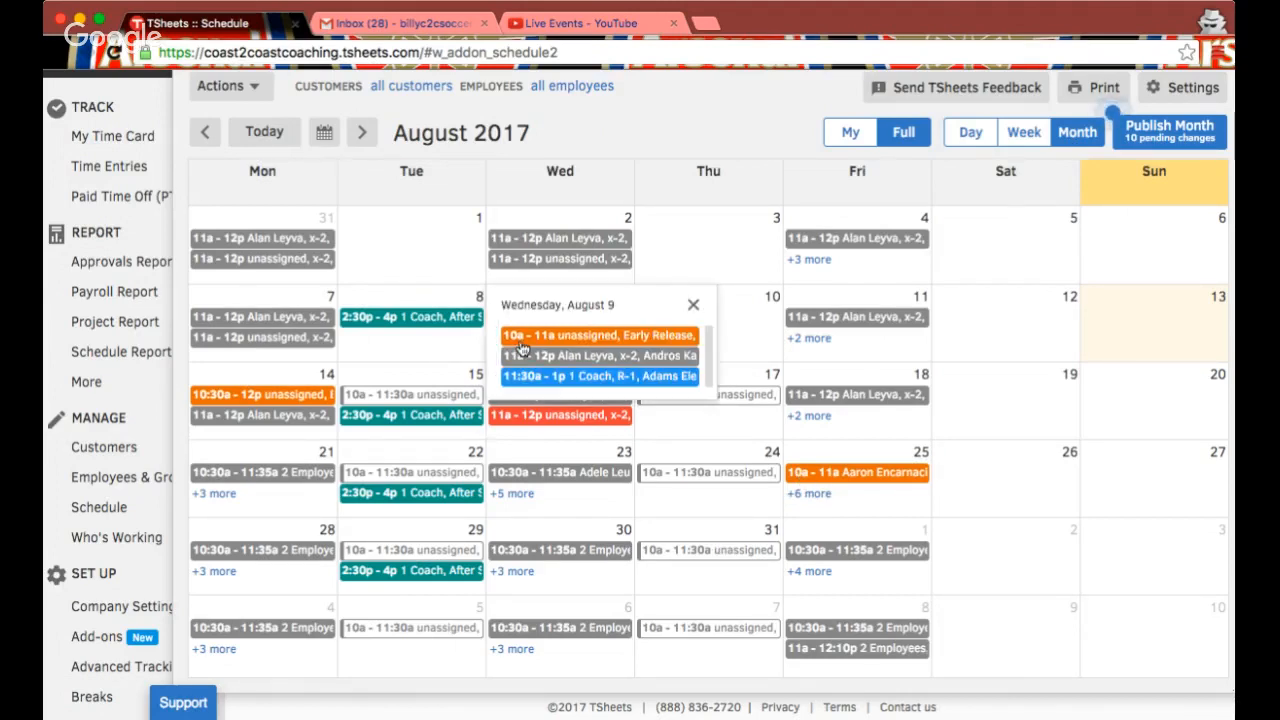
click(693, 304)
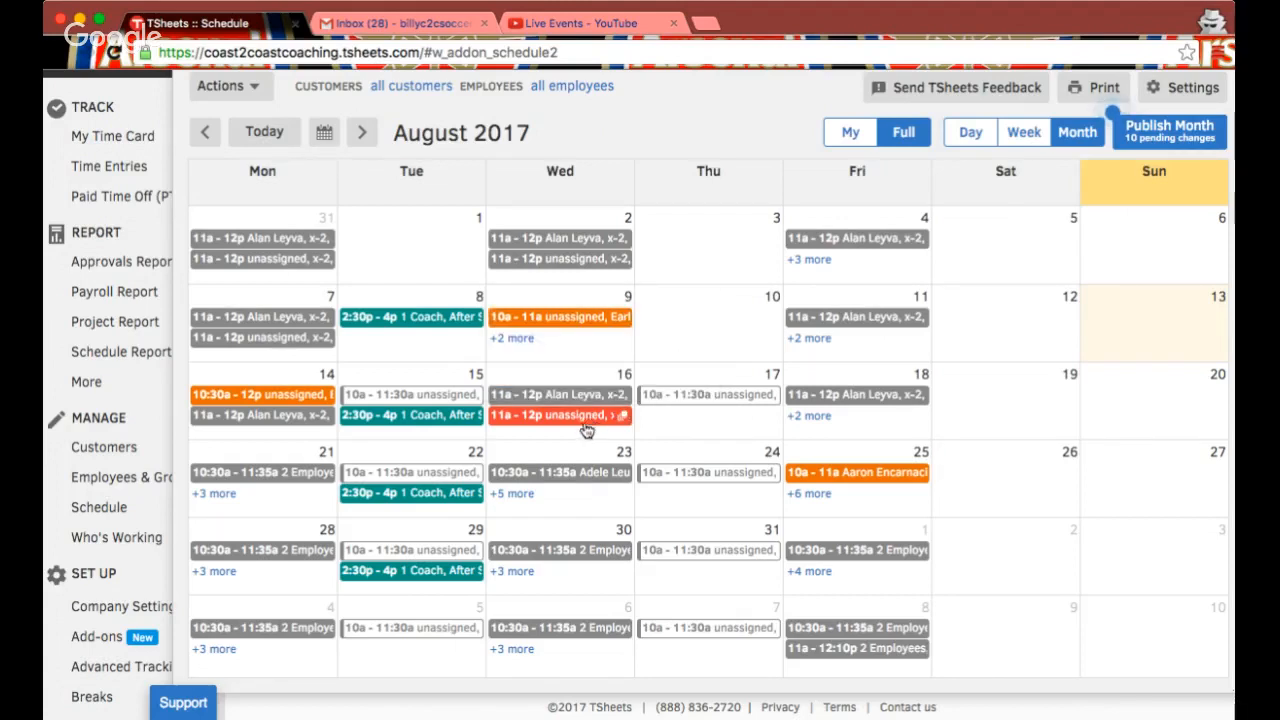
click(516, 494)
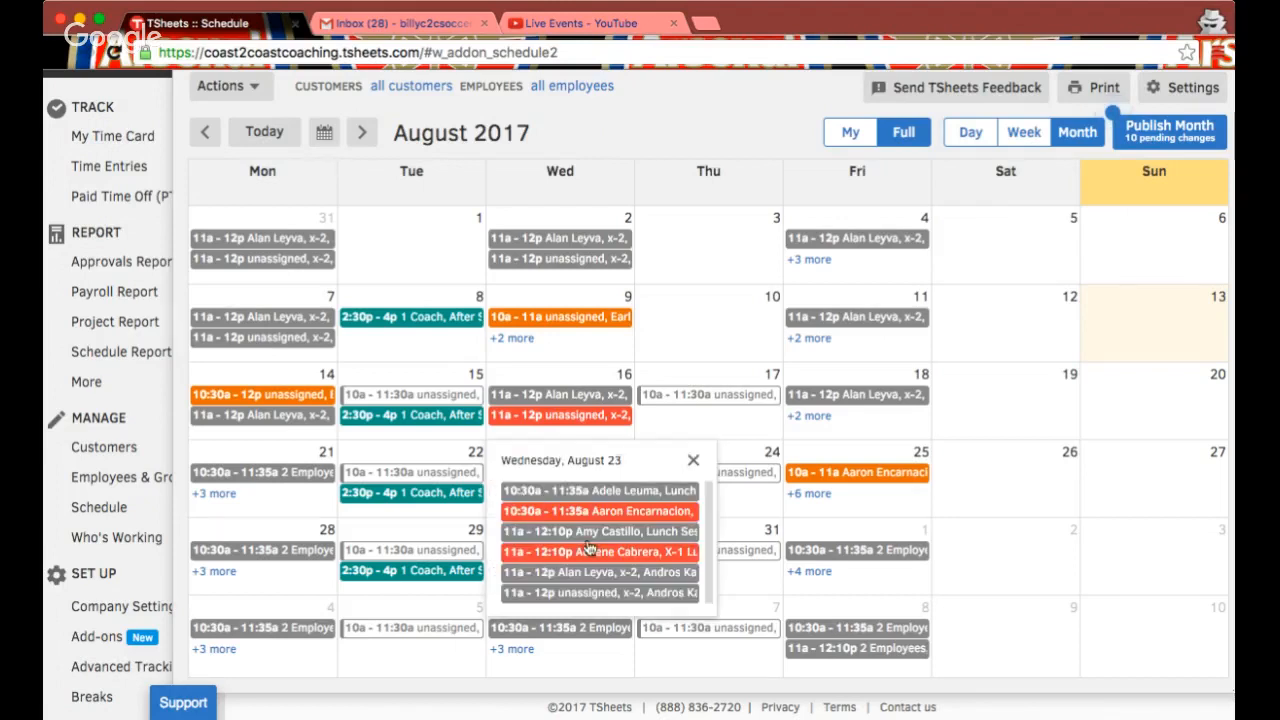
click(694, 463)
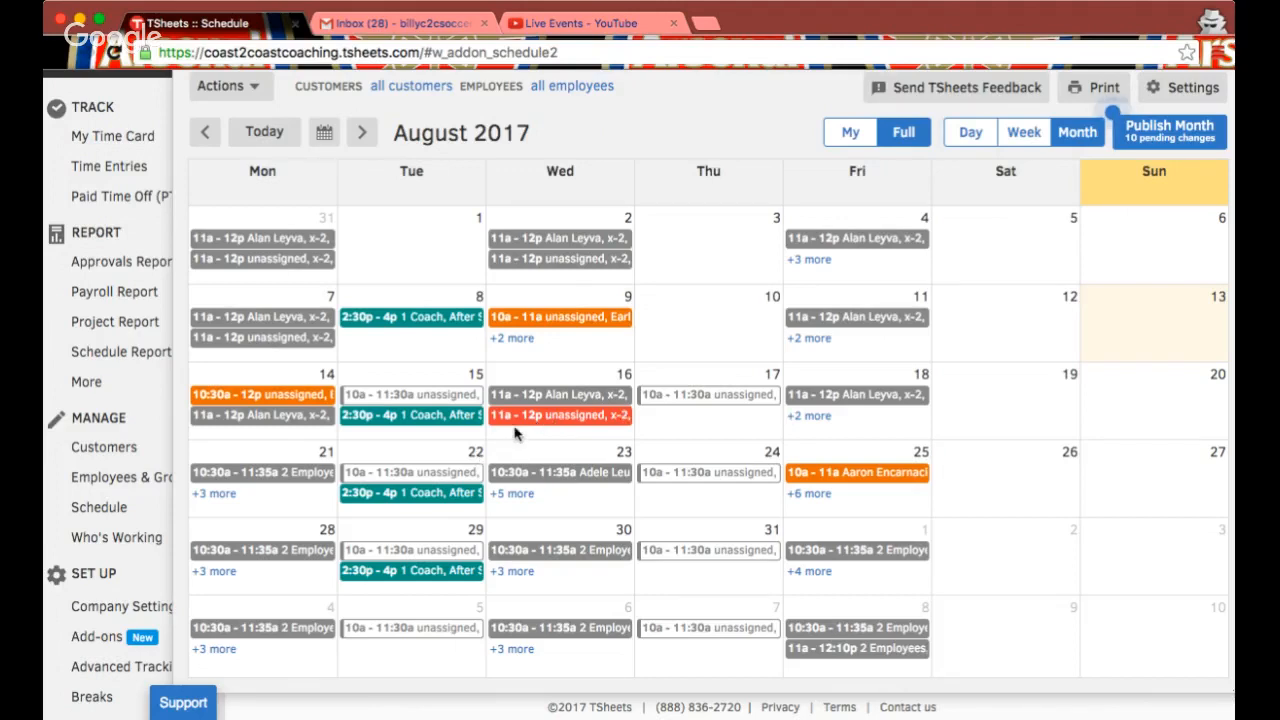
scroll(516, 432, up, 1)
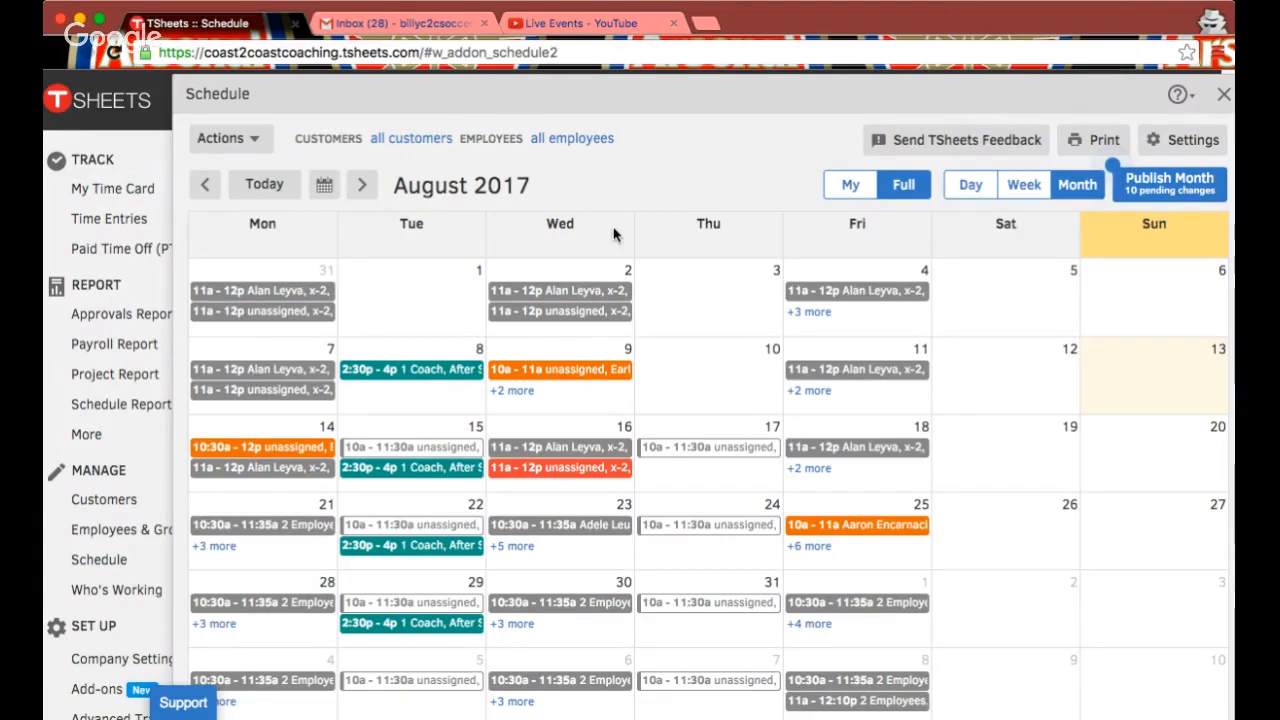
scroll(640, 238, down, 2)
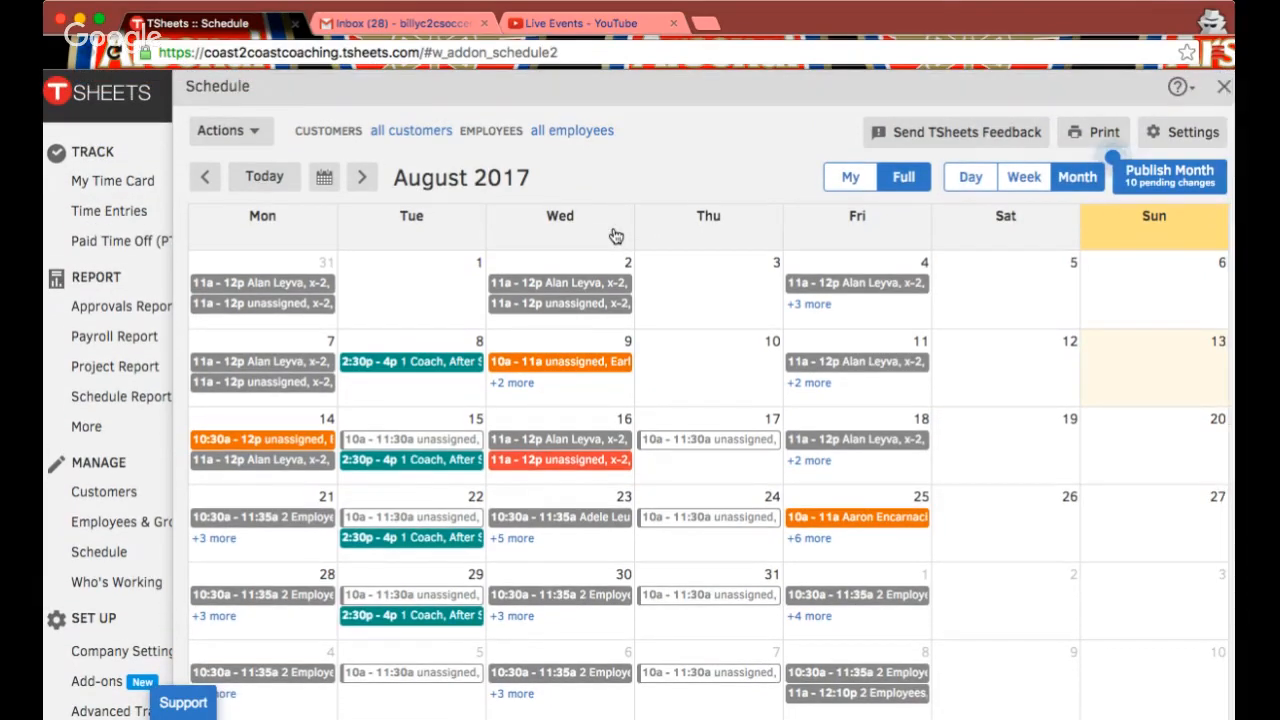